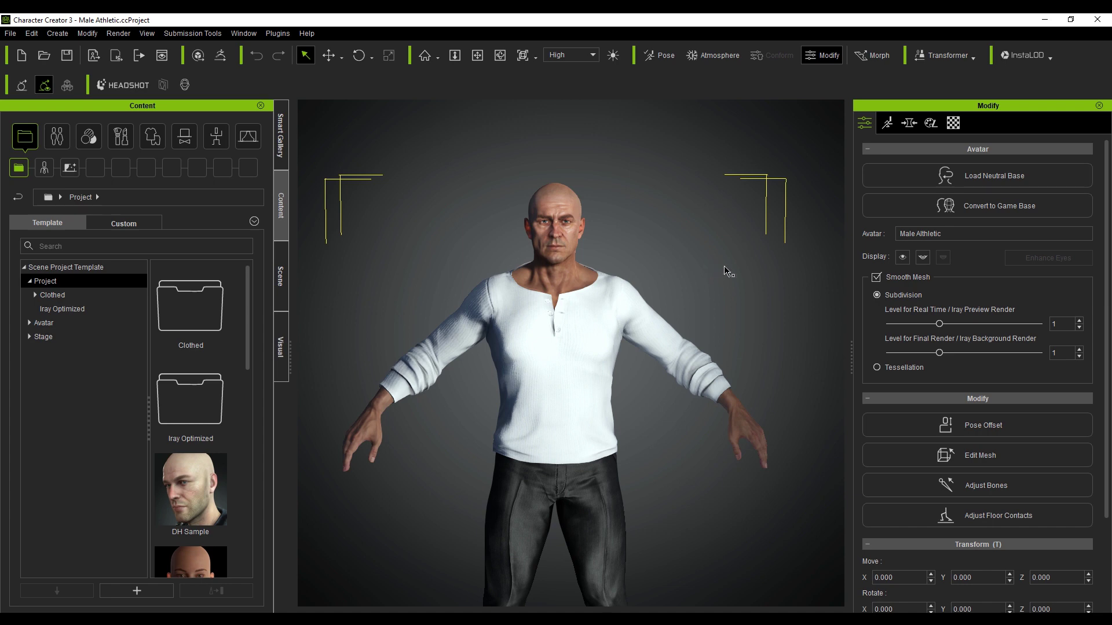
Send the Male Athletic character from Character Creator 3 to iClone and enlarge the viewport
left_click(19, 38)
mouse_move(35, 141)
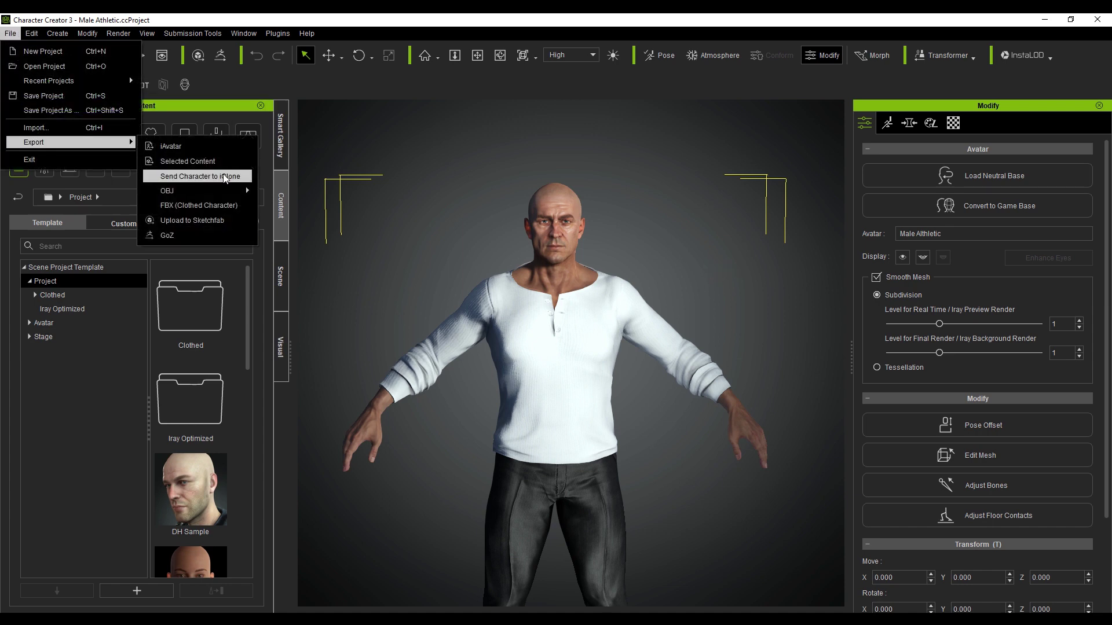
left_click(246, 177)
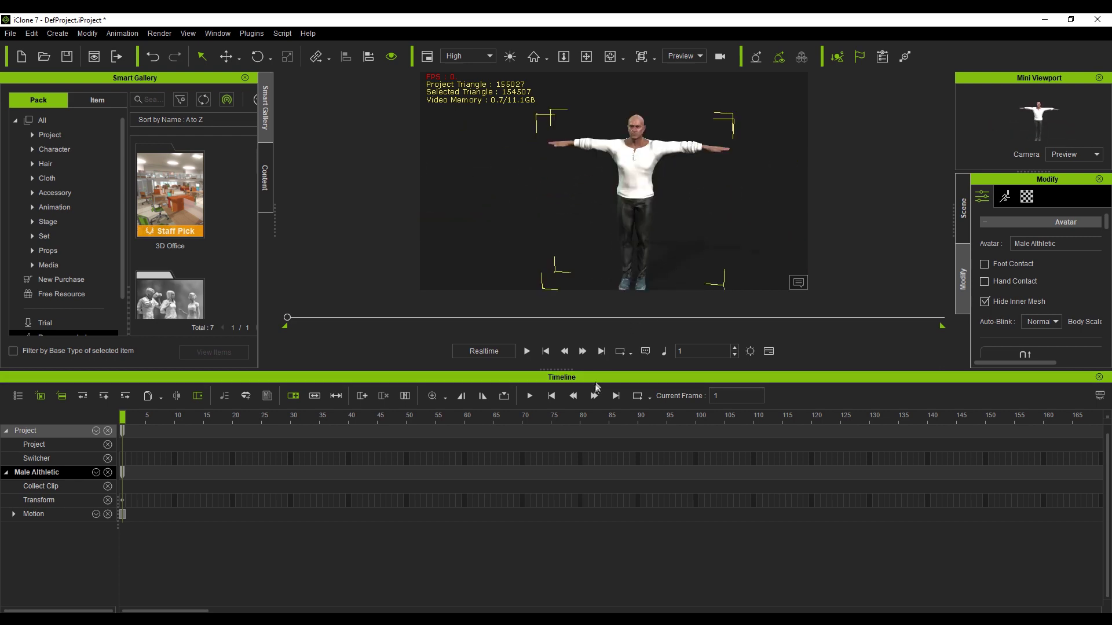
left_click_drag(596, 371, 599, 441)
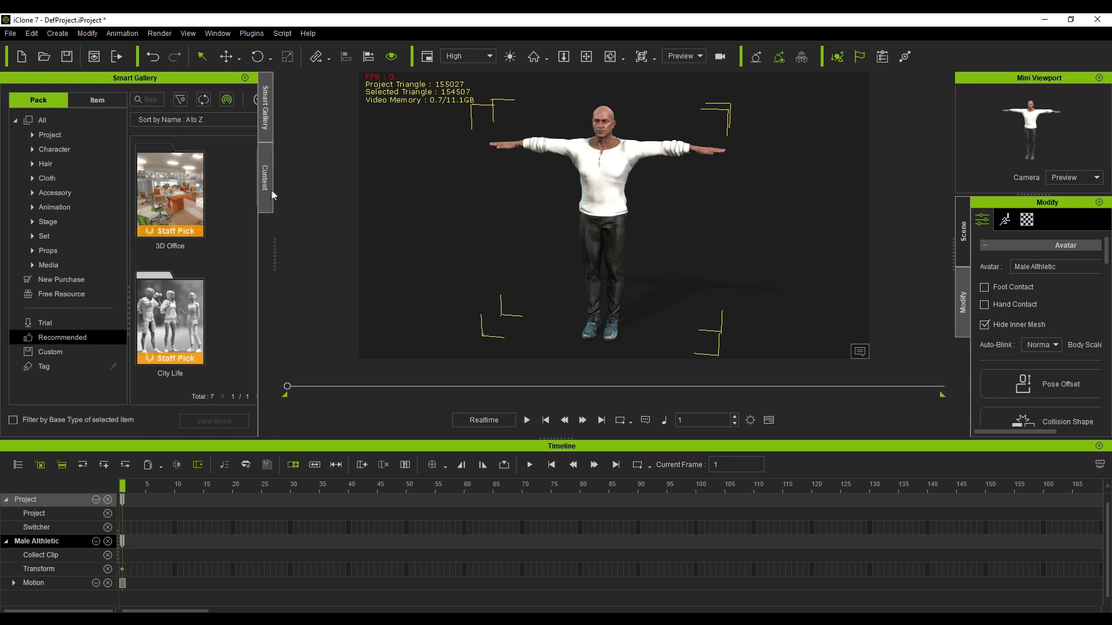
Select Walk_Start in the Motion library's 03_CC MixMove_Male folder and return to frame 1
left_click(271, 194)
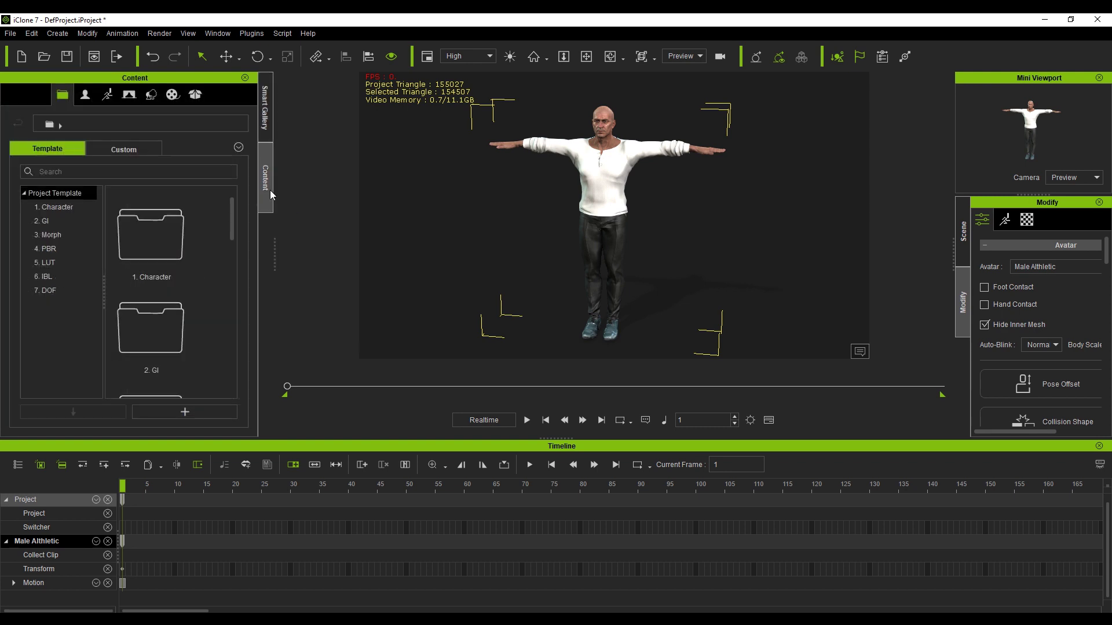
left_click(106, 97)
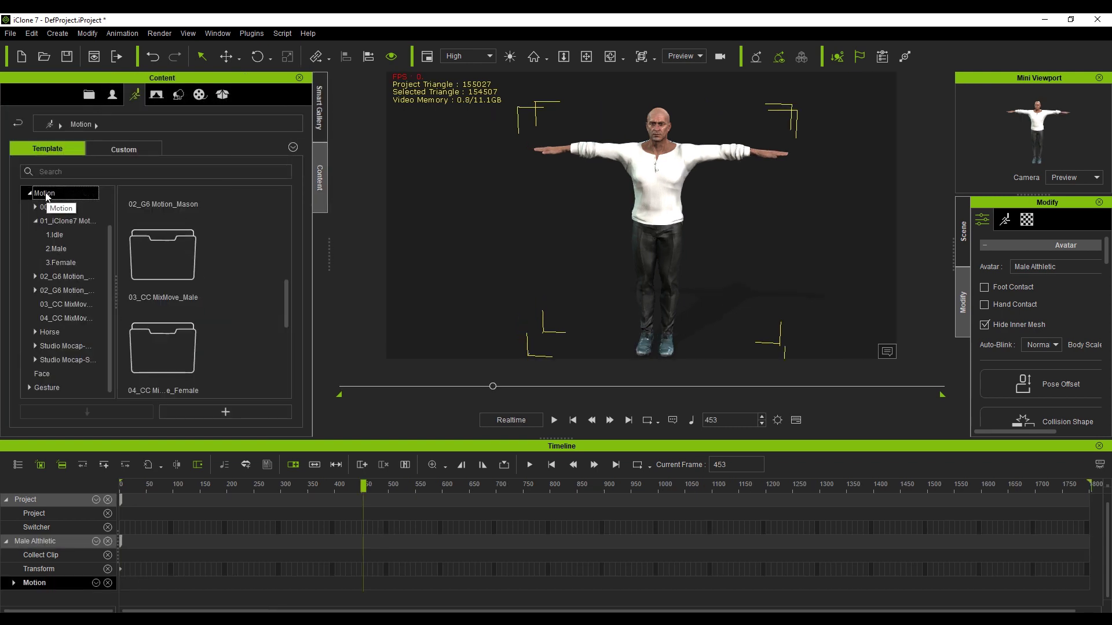
left_click(68, 304)
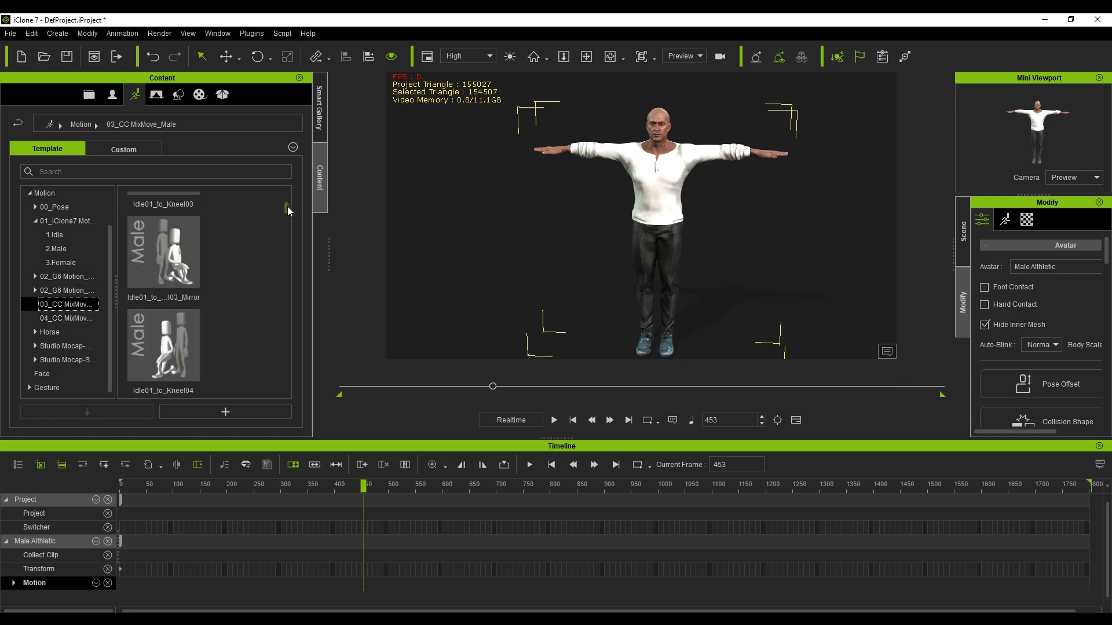
left_click_drag(288, 206, 291, 377)
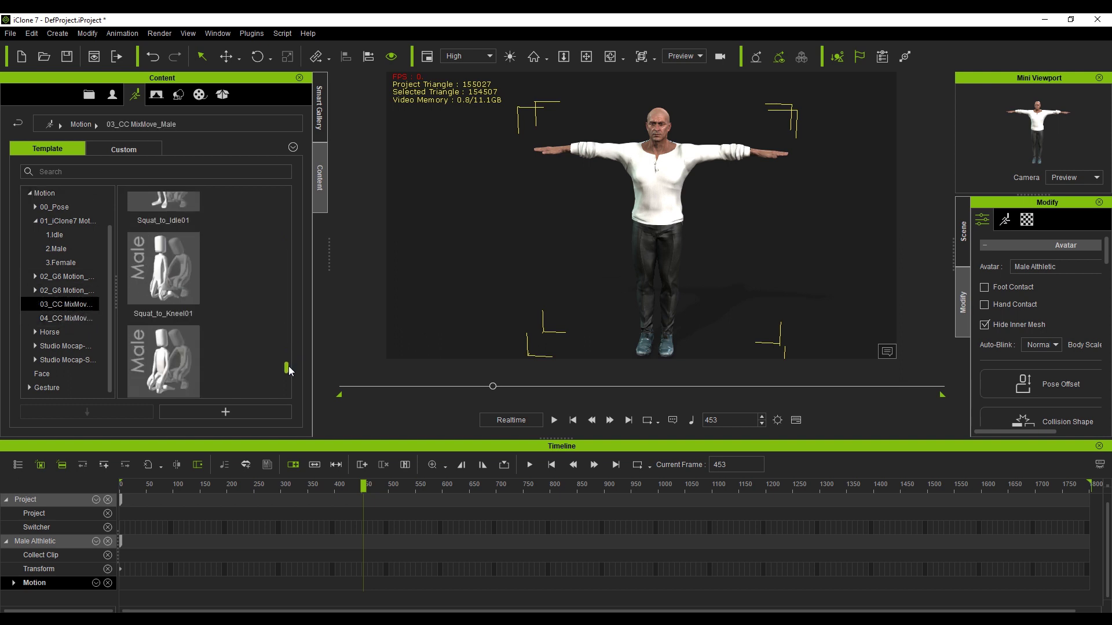
scroll(251, 347, "up", 5)
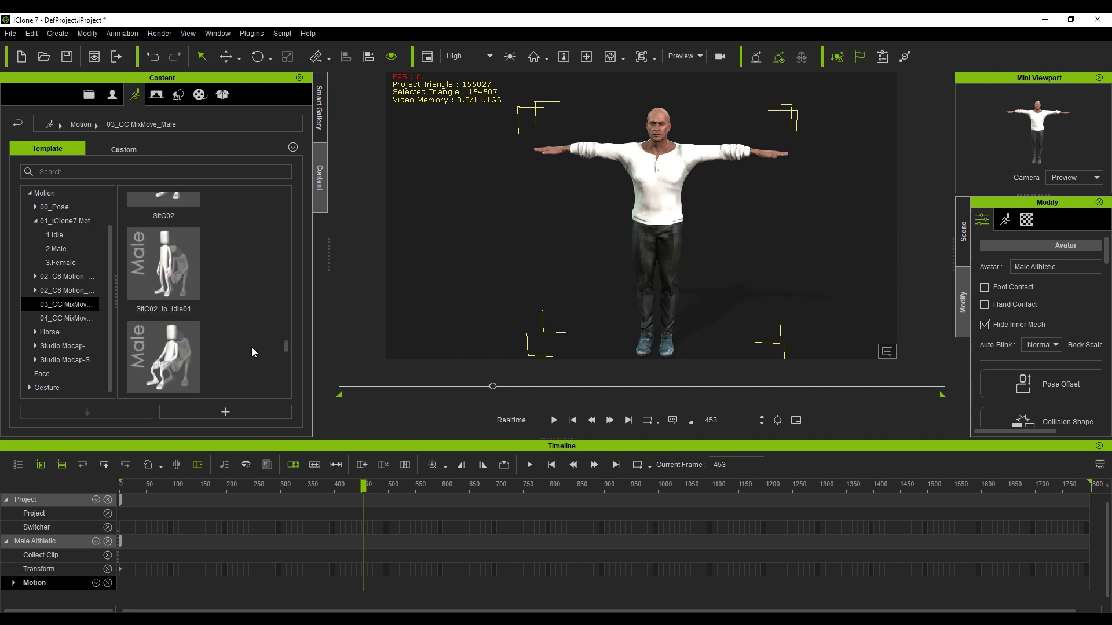
scroll(251, 348, "down", 3)
scroll(252, 348, "down", 2)
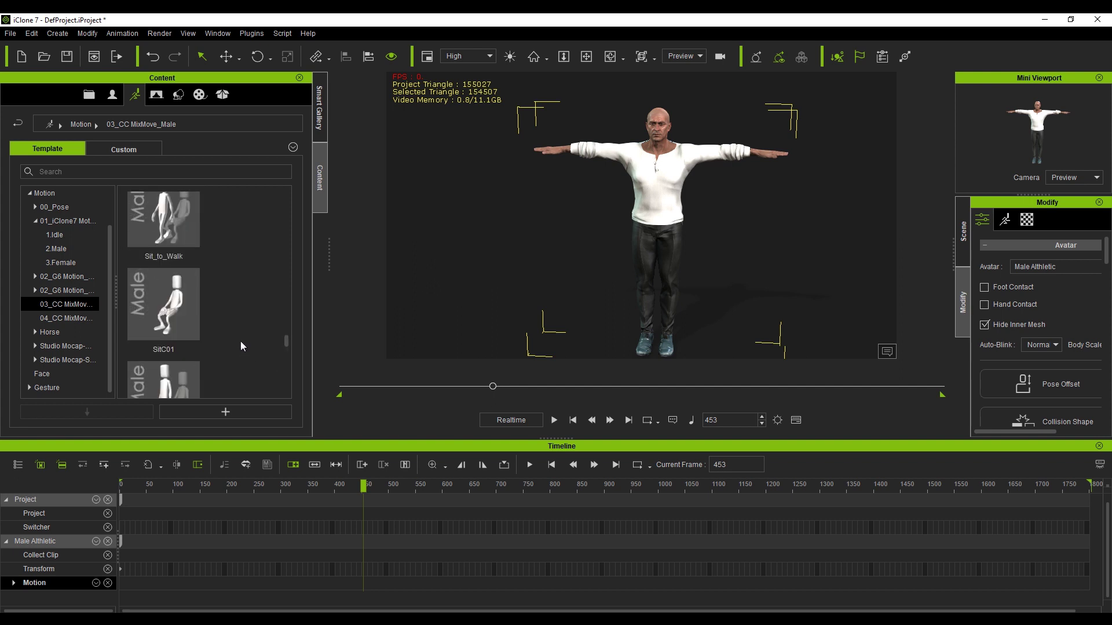
left_click(181, 278)
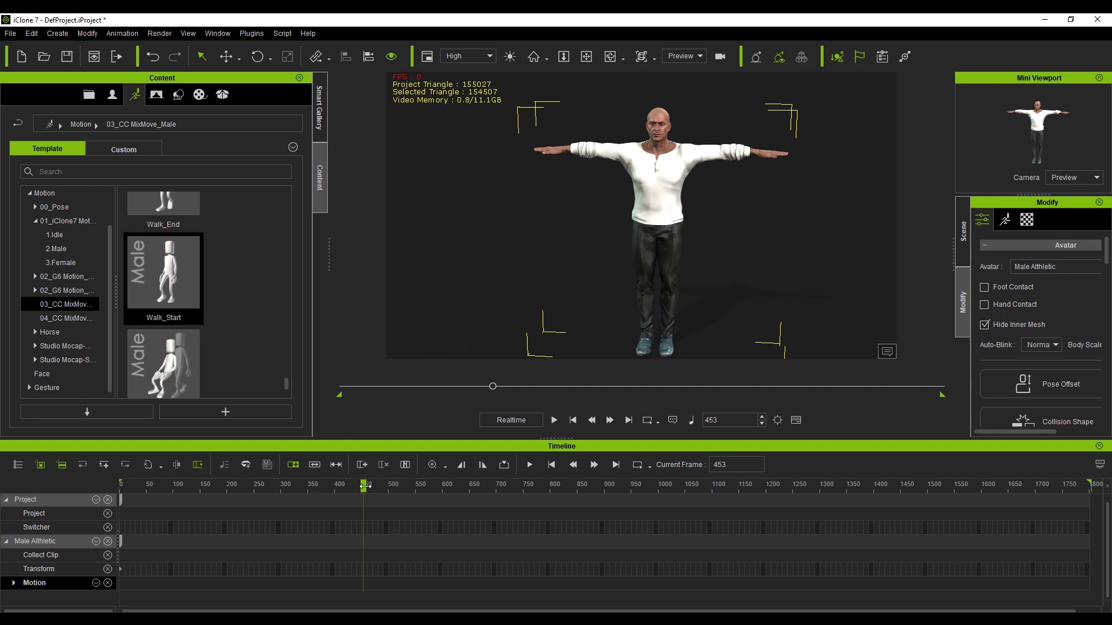
left_click_drag(364, 487, 101, 482)
Drag Walk_Start onto the character and scrub the timeline to preview the forward walk
left_click_drag(163, 278, 658, 193)
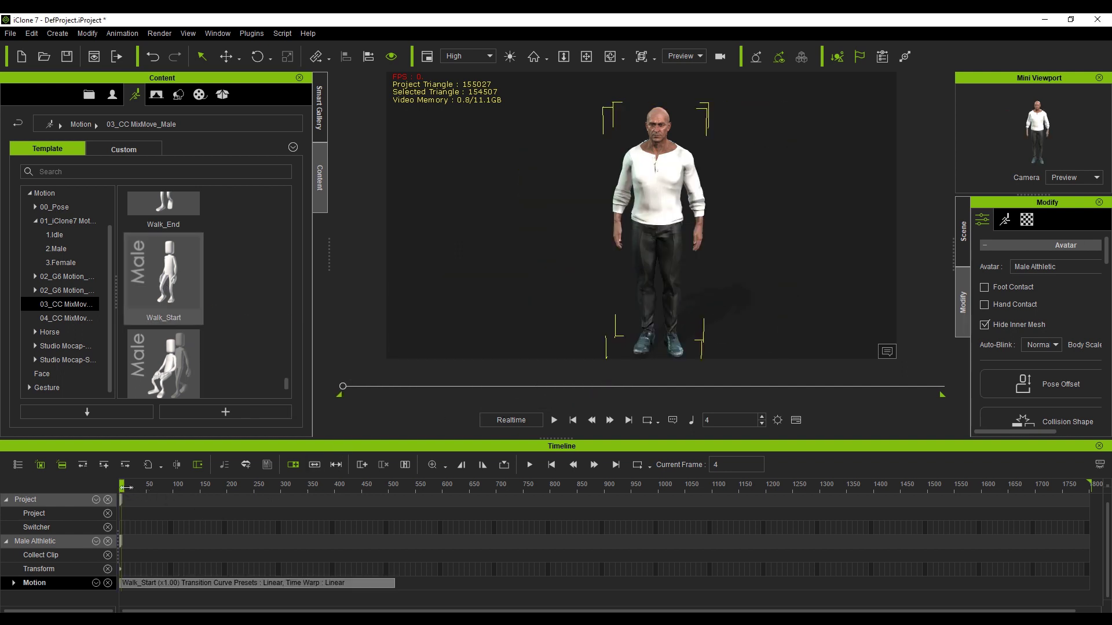
left_click_drag(121, 489, 214, 486)
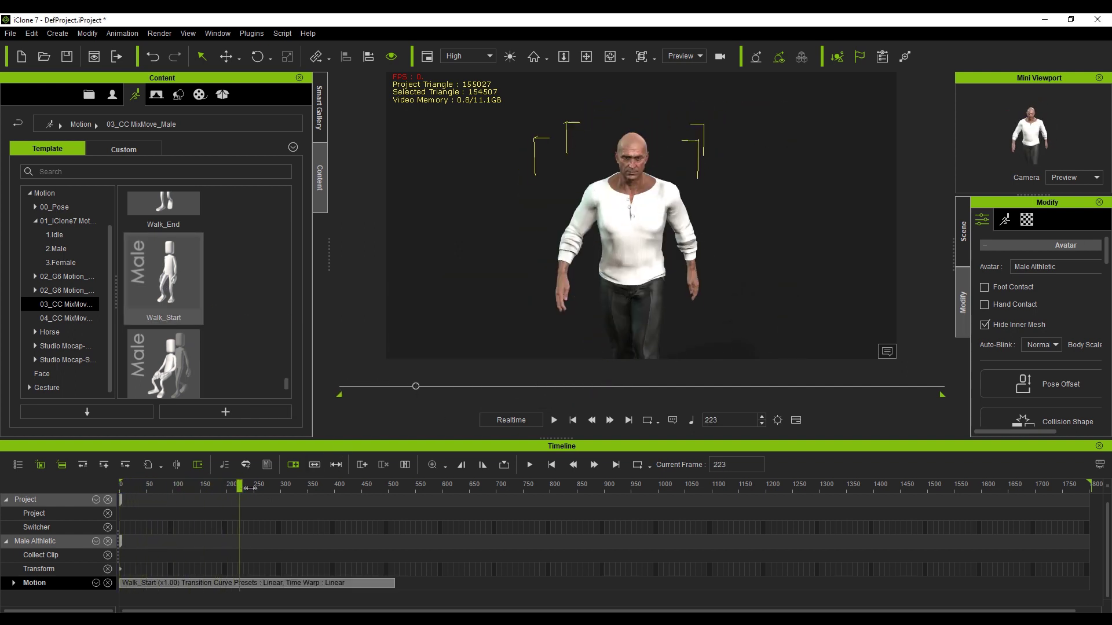
left_click_drag(213, 487, 300, 487)
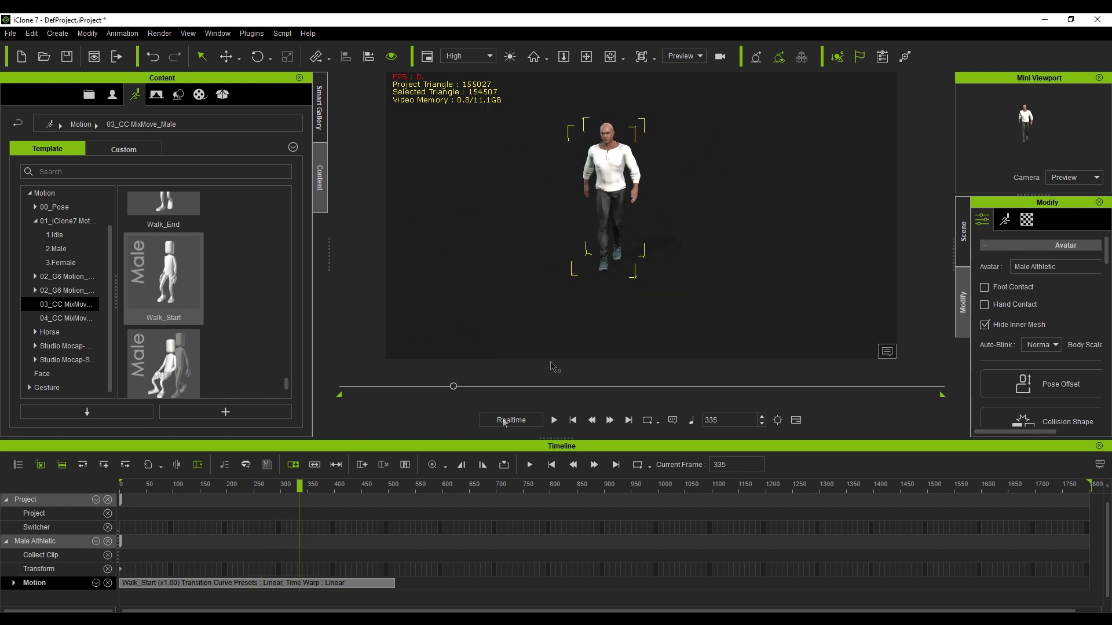
left_click_drag(143, 486, 367, 483)
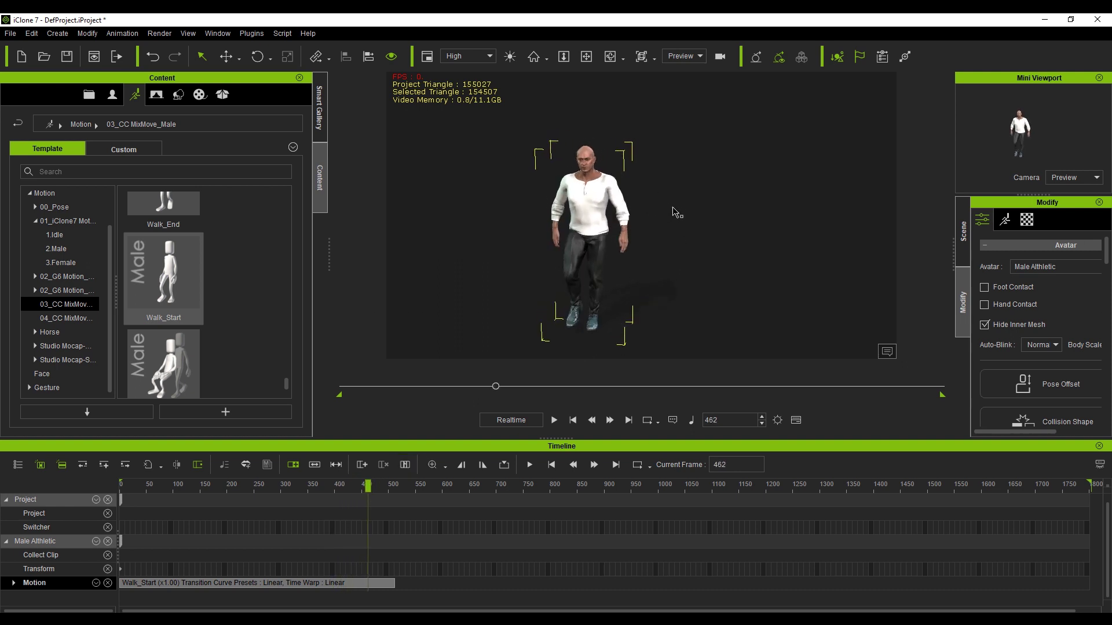
left_click_drag(367, 484, 395, 486)
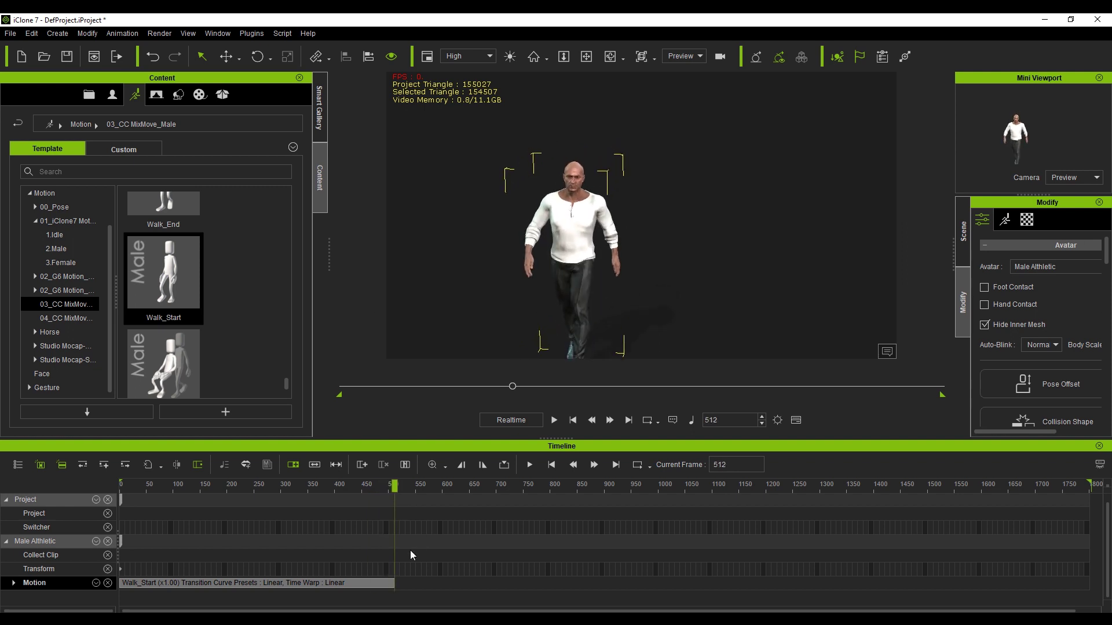
scroll(390, 560, "up", 5)
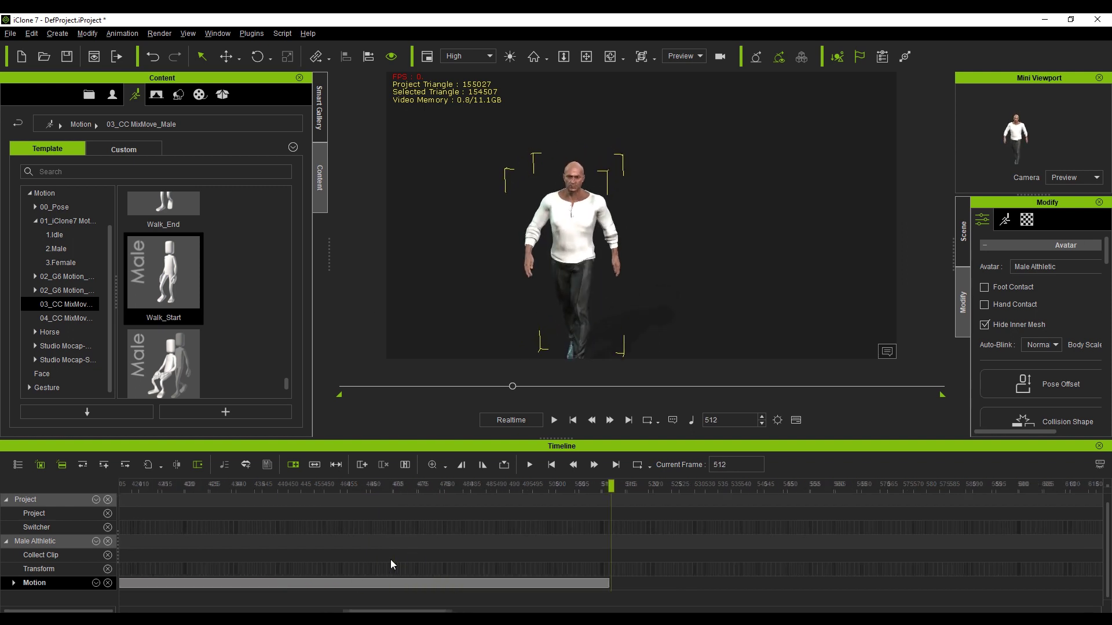
Add the Walk_End motion to the character starting at frame 511
left_click_drag(609, 486, 607, 488)
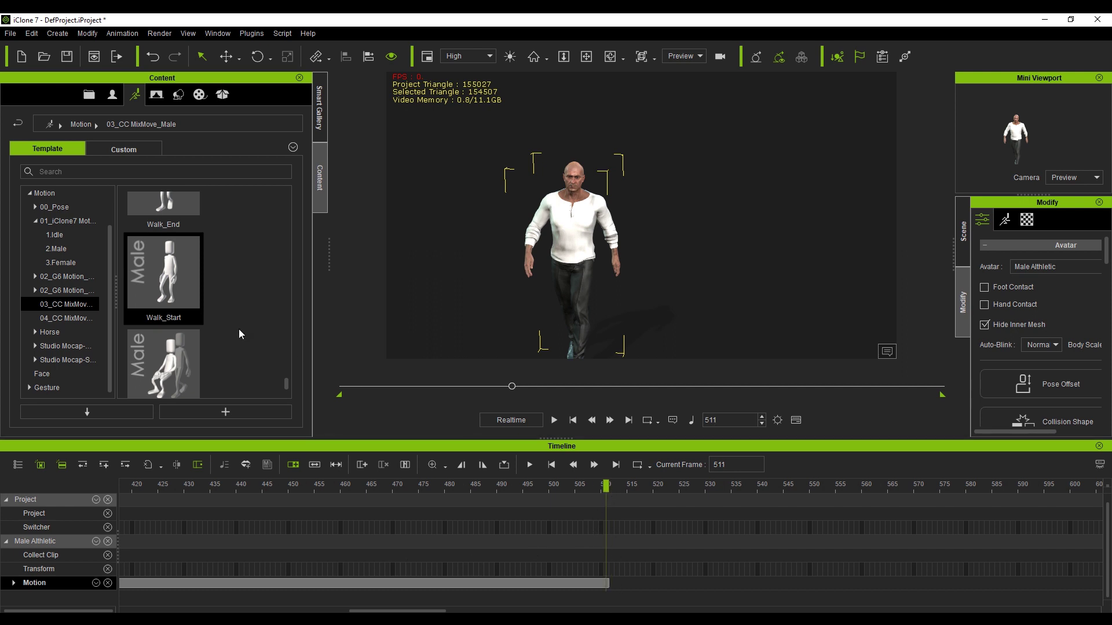
left_click_drag(150, 209, 459, 348)
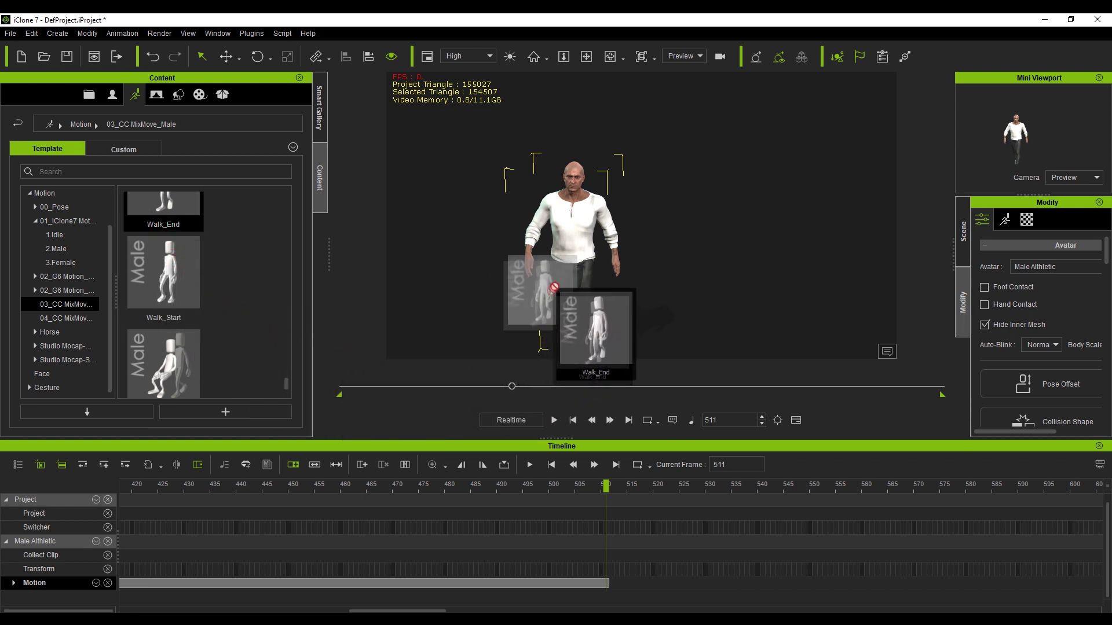
left_click_drag(459, 348, 573, 250)
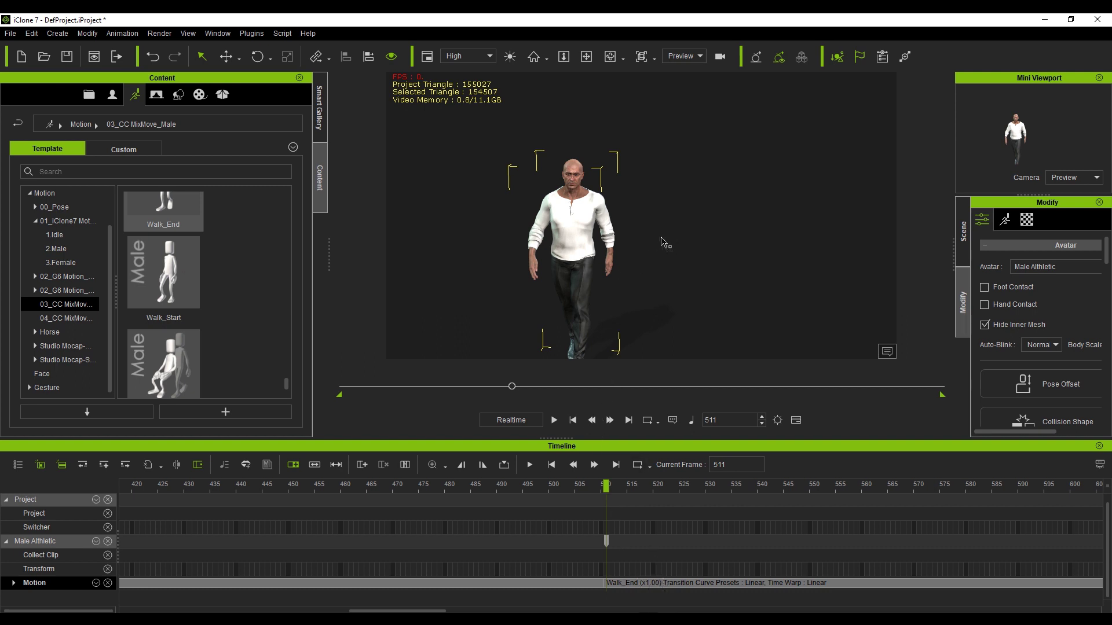
Scrub and pan the view to check the transition from walking into the Walk_End stop
left_click_drag(606, 487, 607, 489)
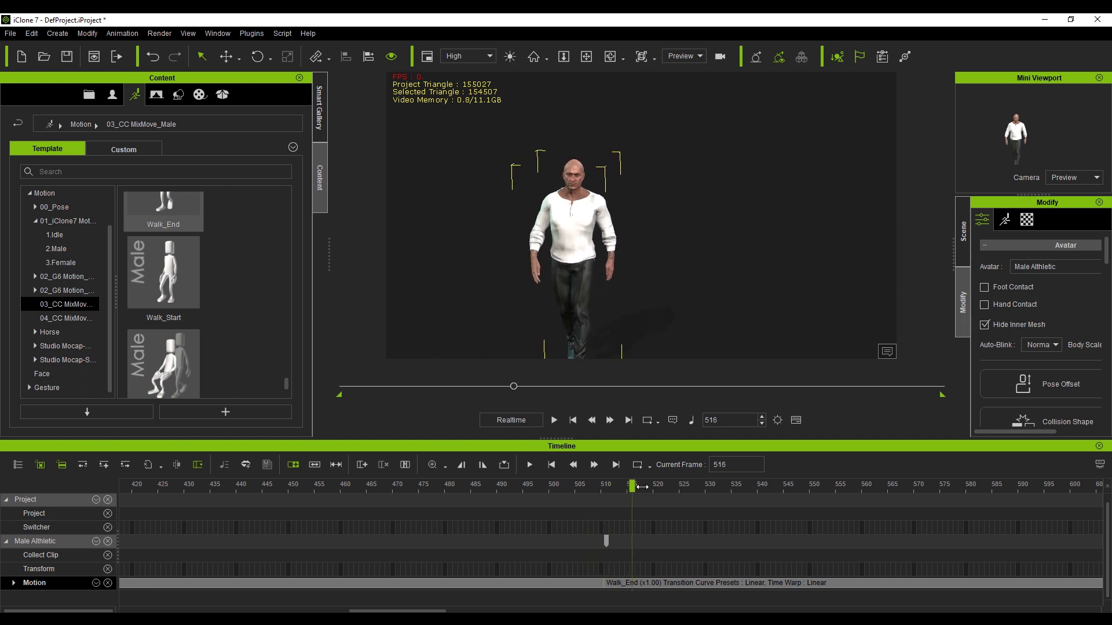
left_click_drag(606, 489, 892, 489)
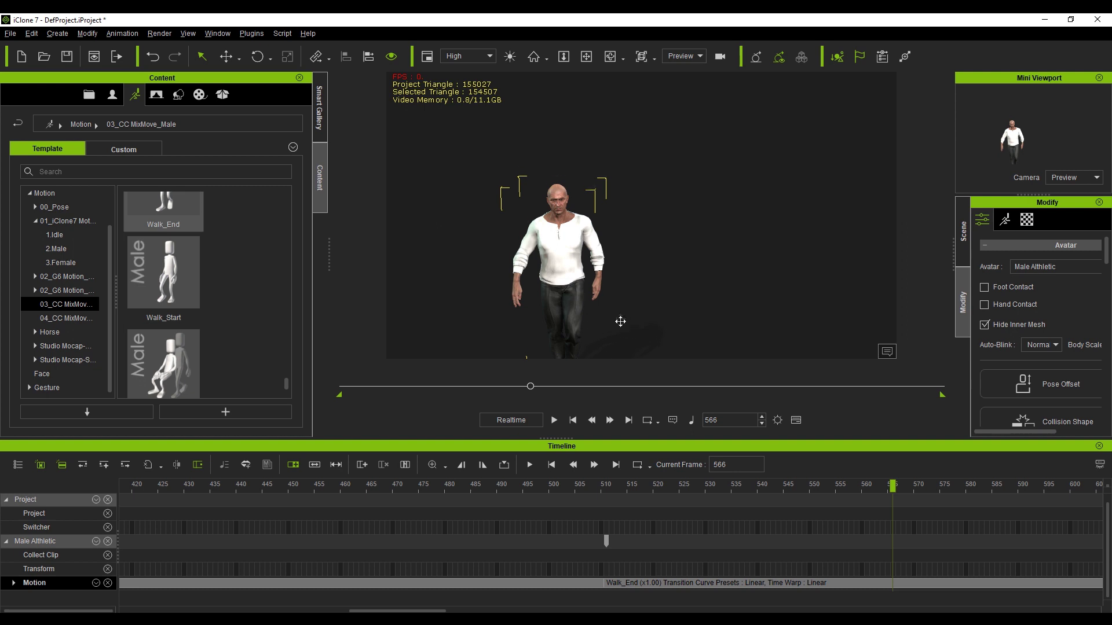
middle_click_drag(617, 321, 614, 281)
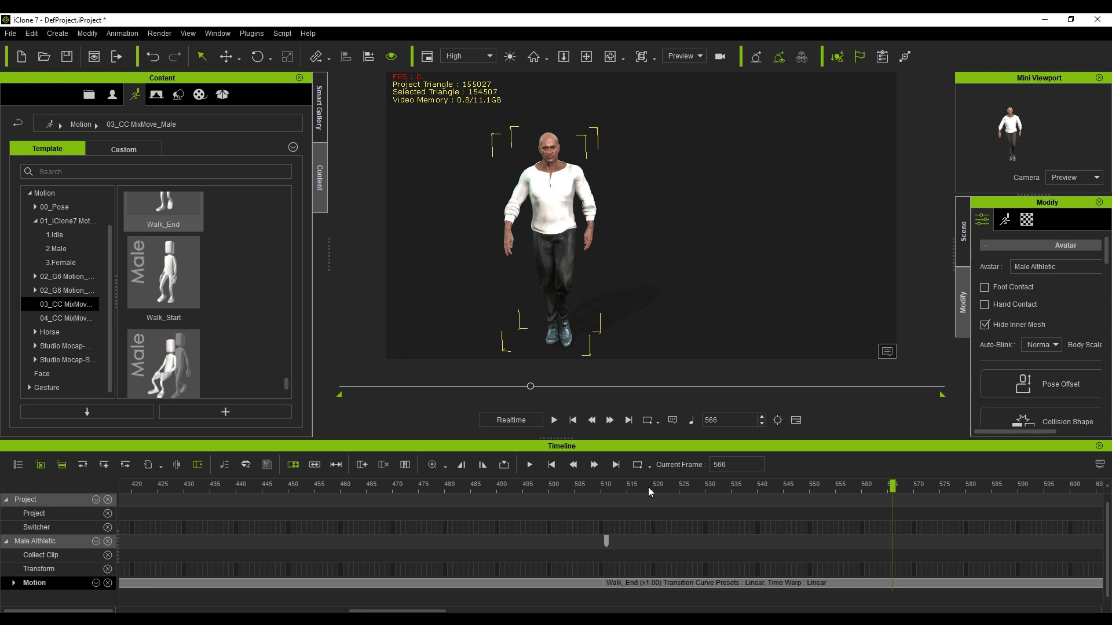
scroll(648, 488, "down", 5)
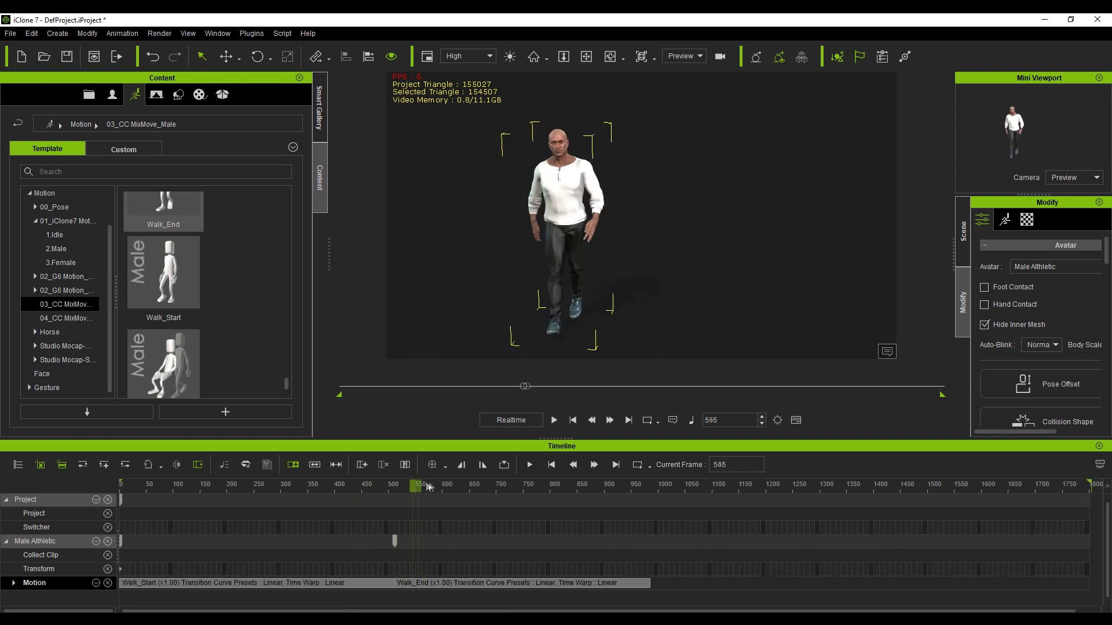
left_click_drag(466, 489, 650, 485)
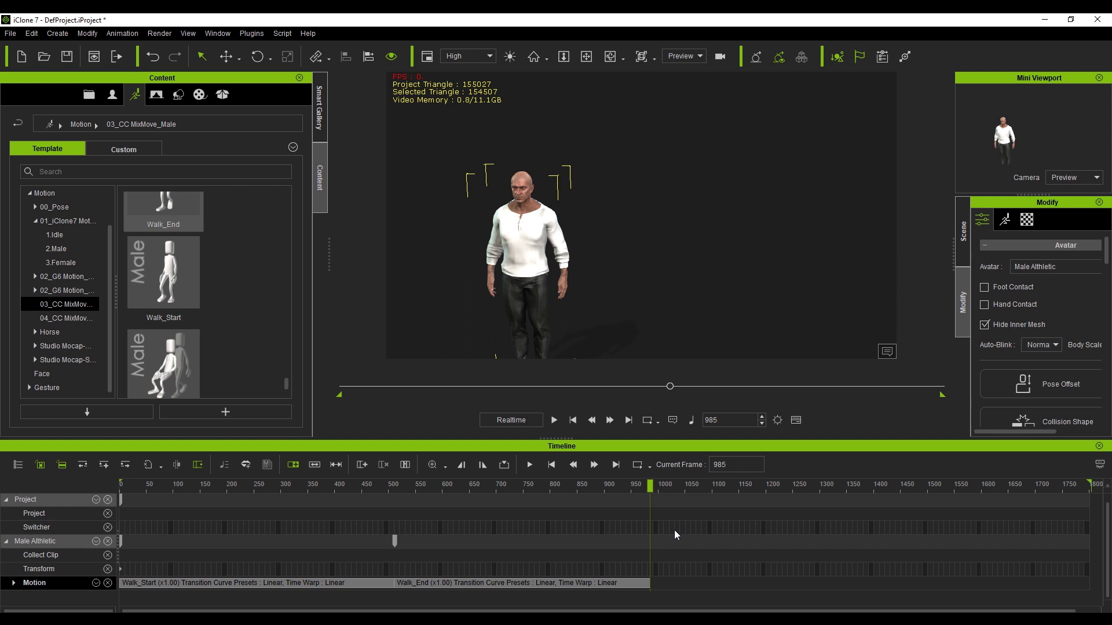
scroll(675, 530, "up", 5)
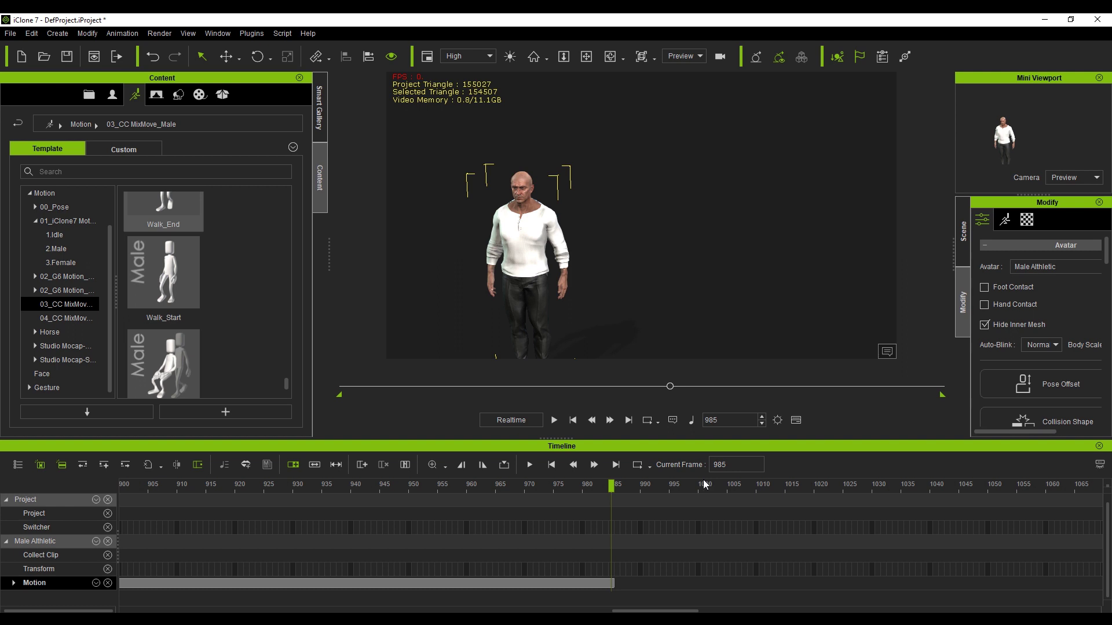
left_click(12, 33)
mouse_move(37, 127)
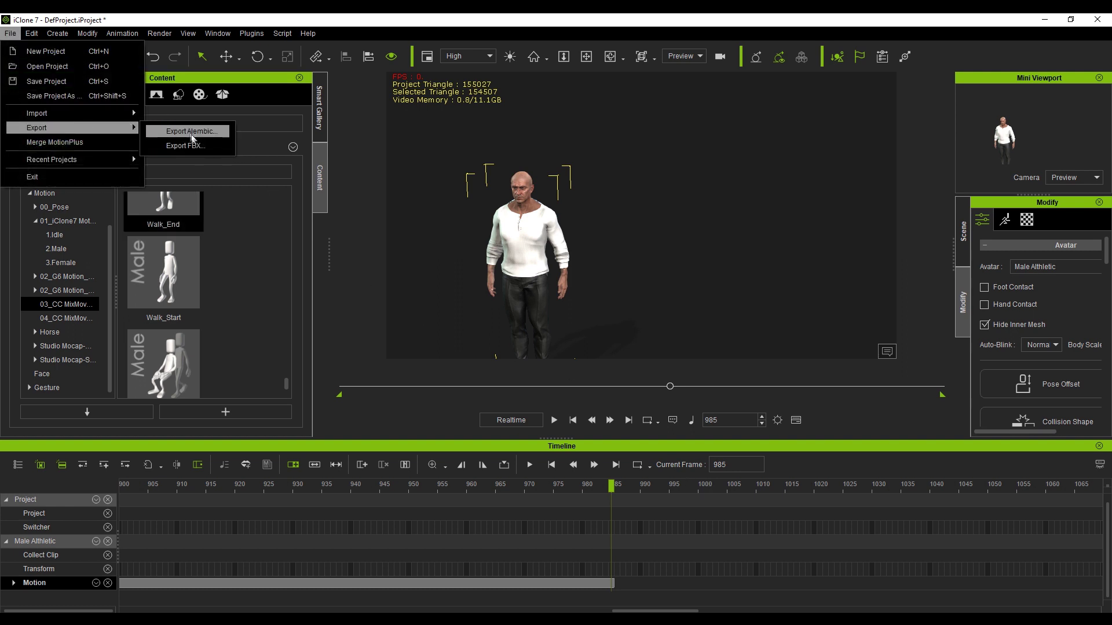
Export frames 1–985 as the FBX file FullWalk without embedded textures
left_click(187, 146)
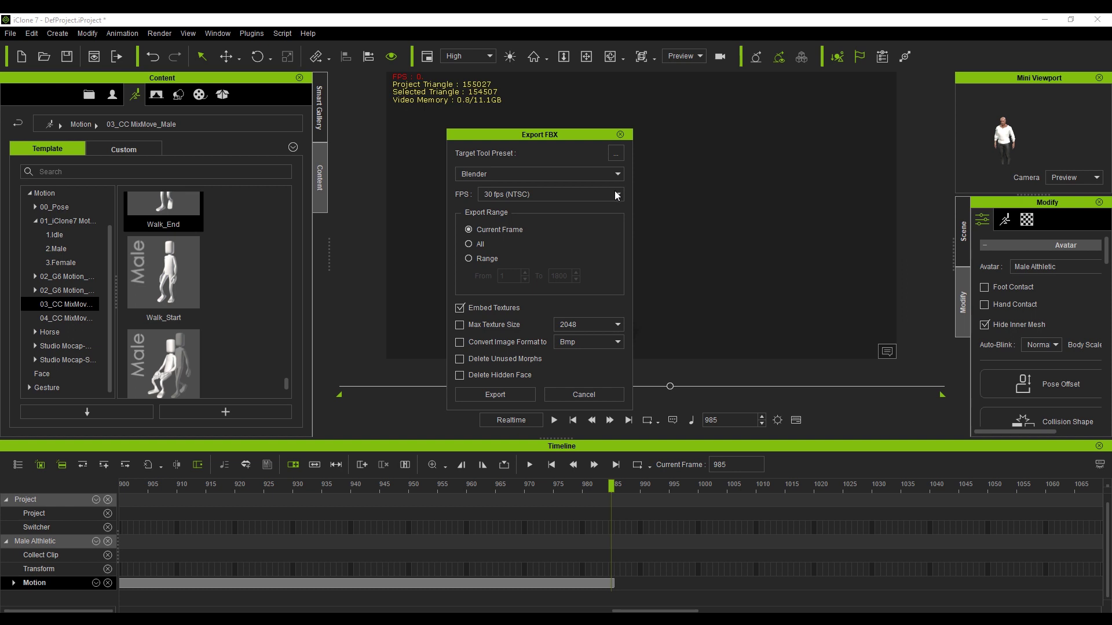
left_click(469, 259)
double_click(562, 276)
type("985")
left_click(496, 312)
left_click(493, 397)
type("FullWalk")
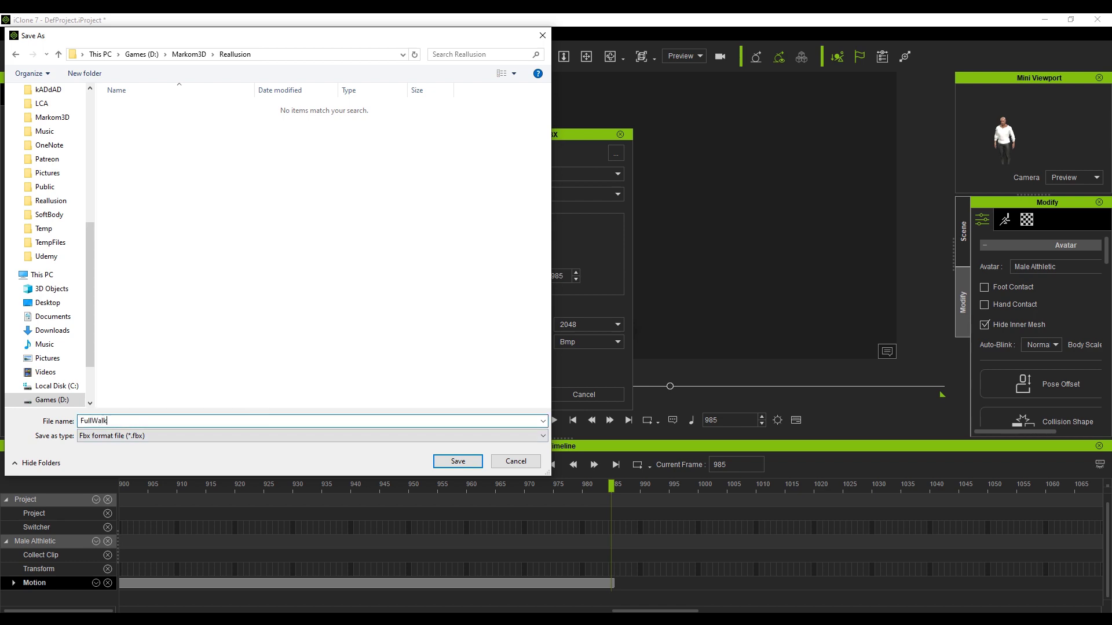
left_click(457, 461)
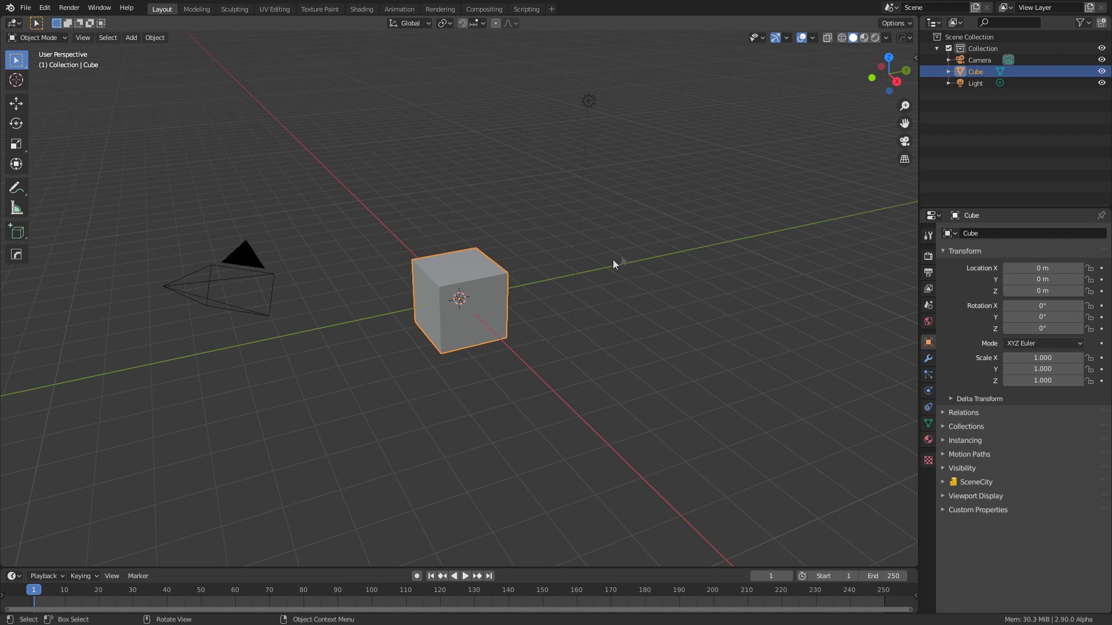
Review the Render and Output properties for resolution, frame range and frame rate
left_click(928, 258)
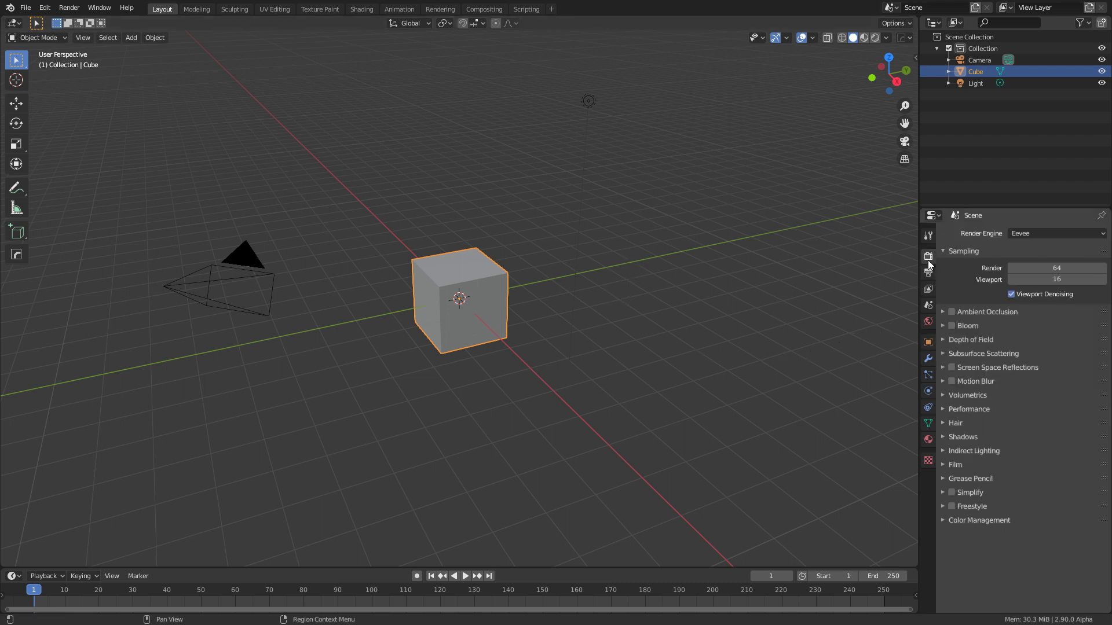
left_click(928, 274)
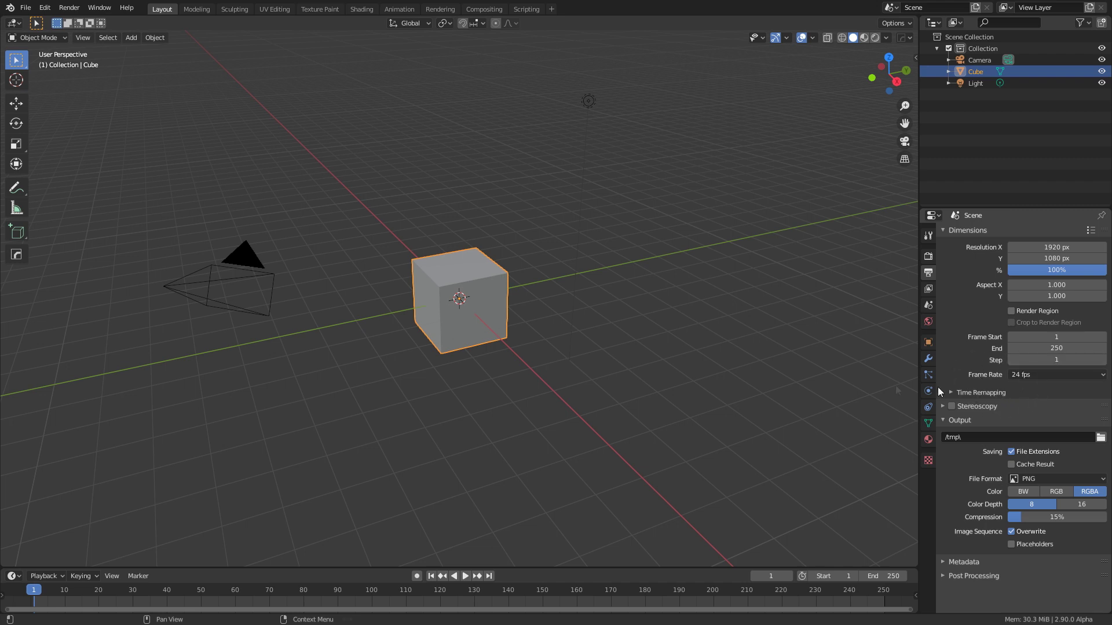
Import FullWalk.fbx into the Blender scene through the FBX importer
left_click(25, 8)
mouse_move(42, 163)
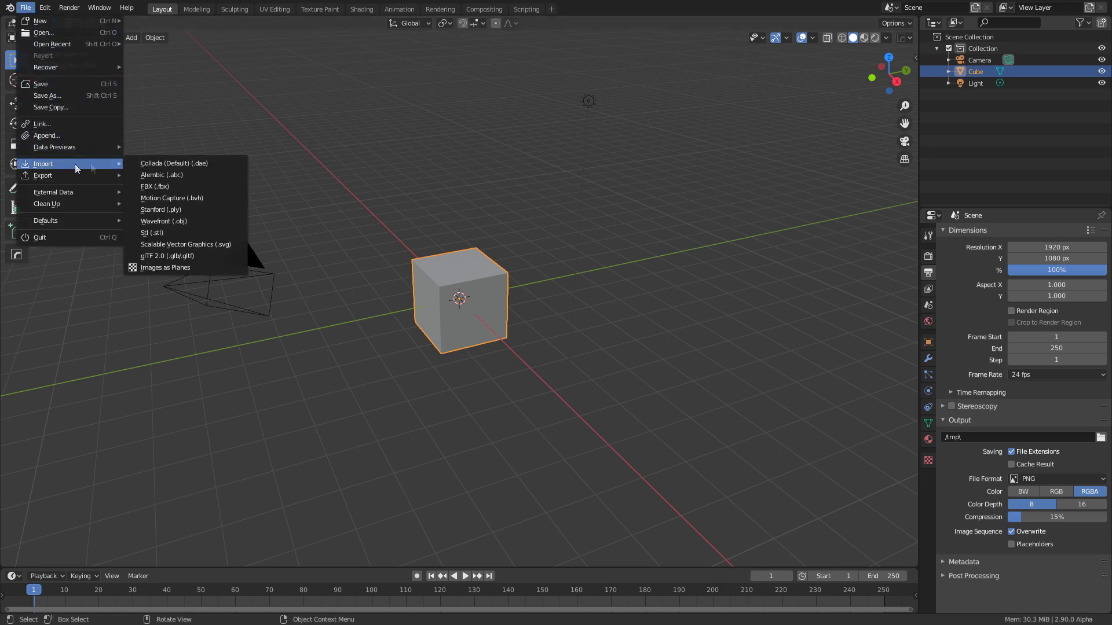
left_click(171, 183)
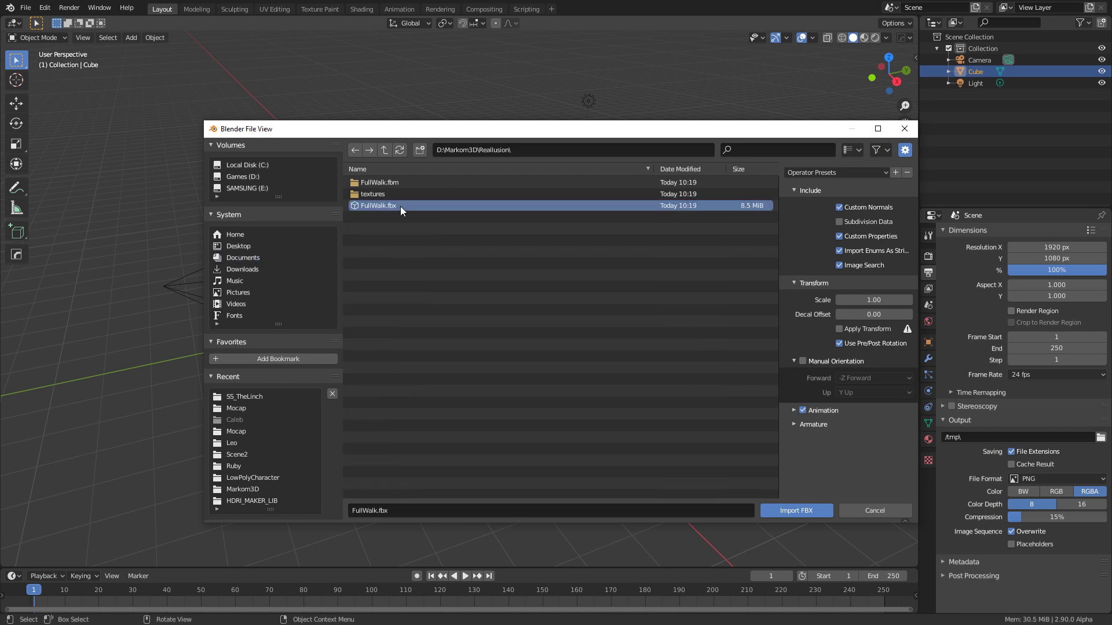
double_click(401, 206)
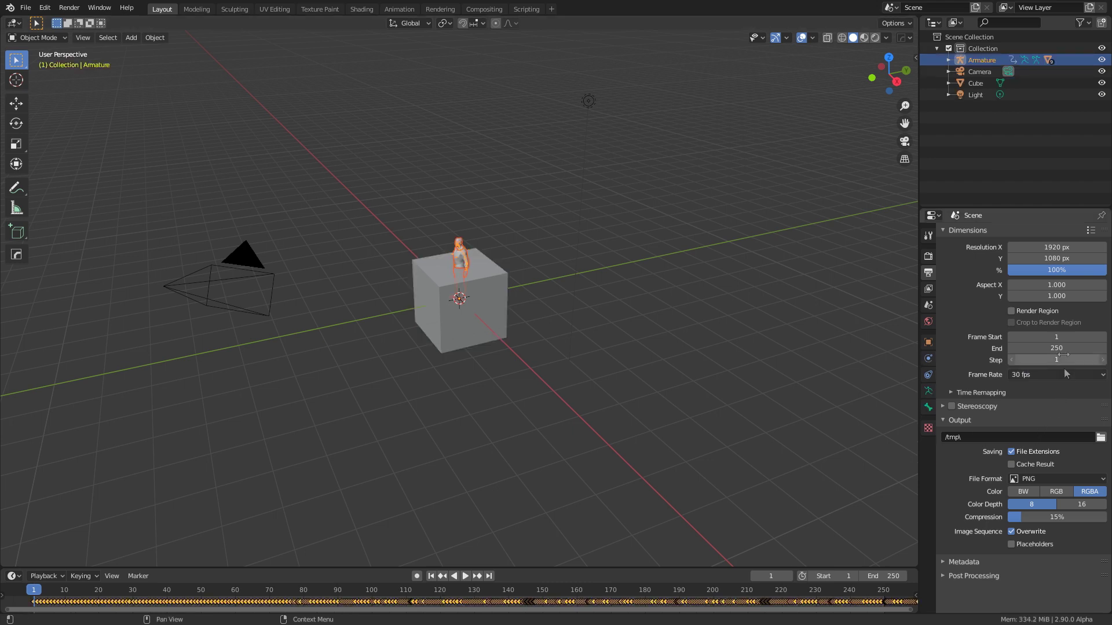
Delete the default cube, then play and stop the imported walk animation
left_click(502, 294)
key("Delete")
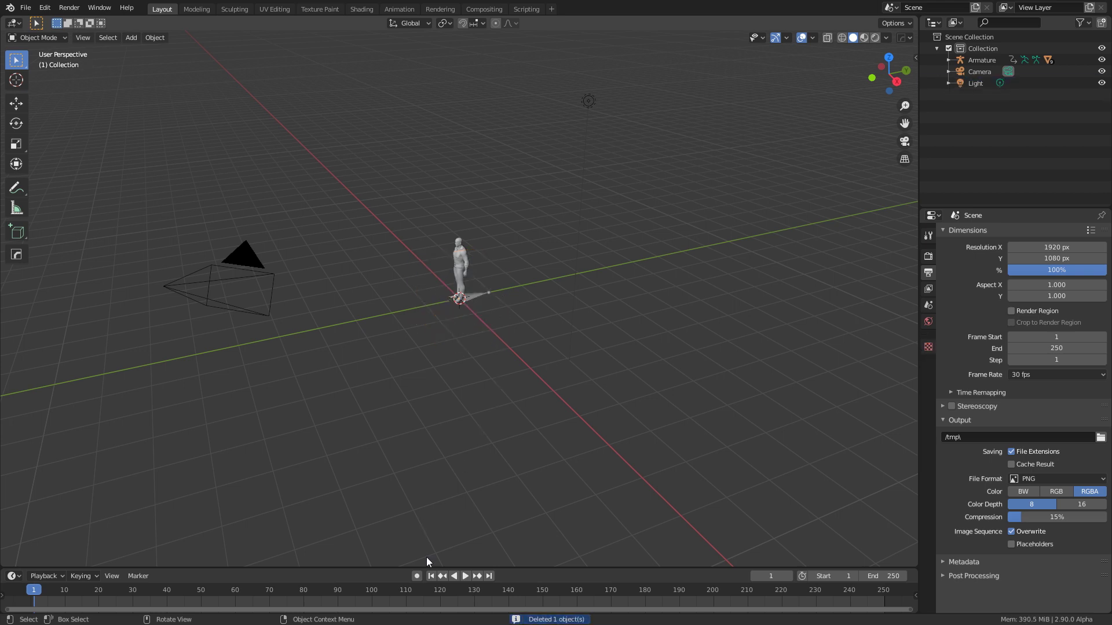
left_click(466, 577)
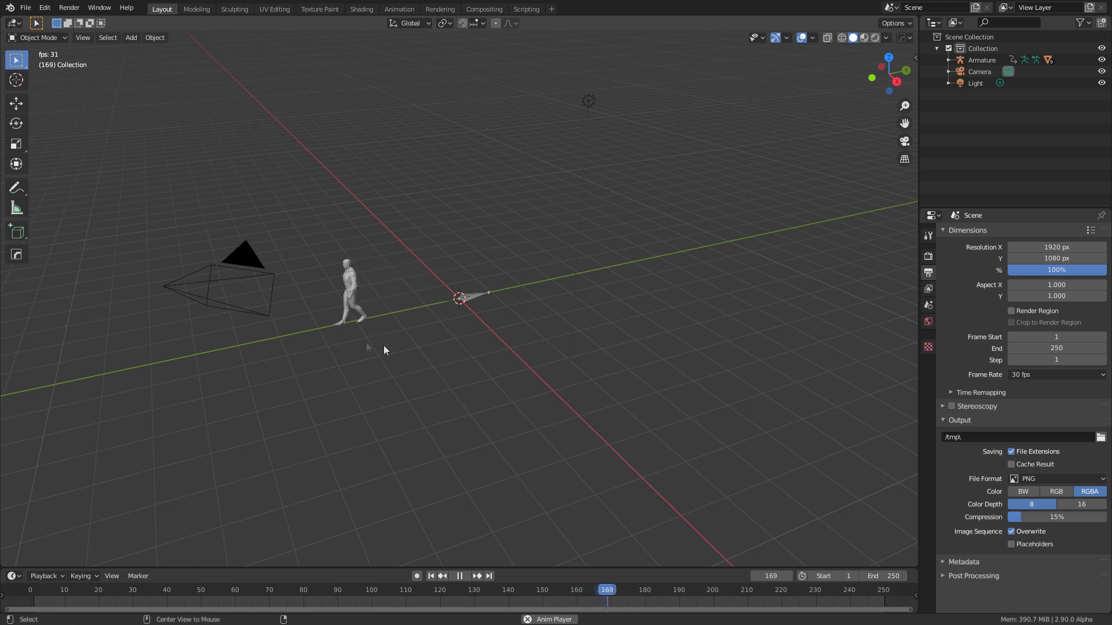
left_click(456, 577)
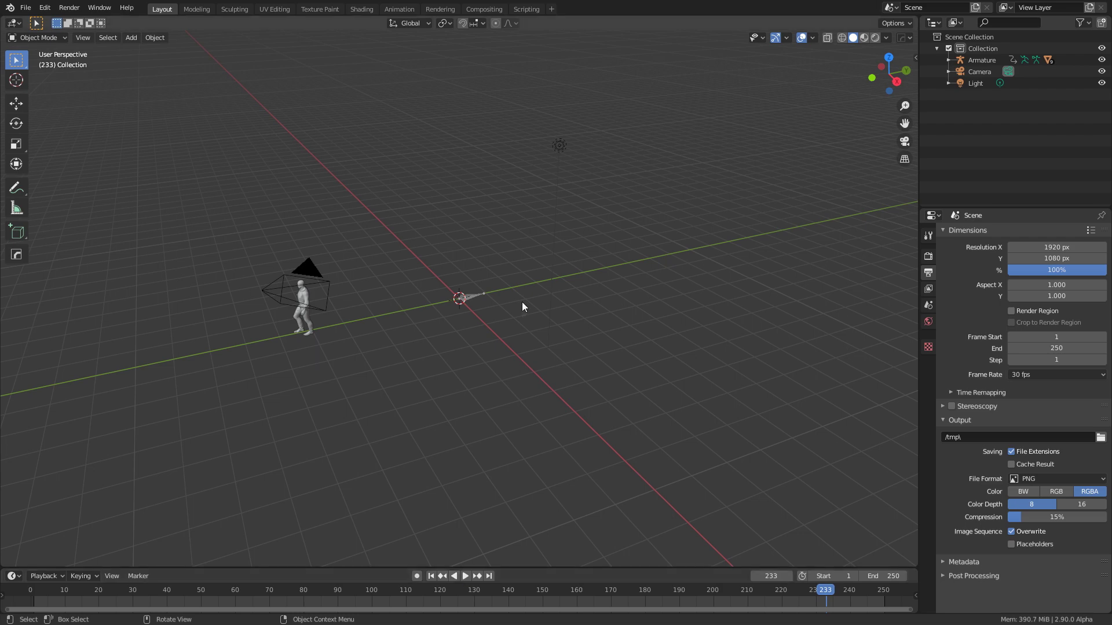
scroll(522, 301, "up", 6)
With the Armature selected, set the end frame to 1000 and play back the longer walk
left_click(497, 293)
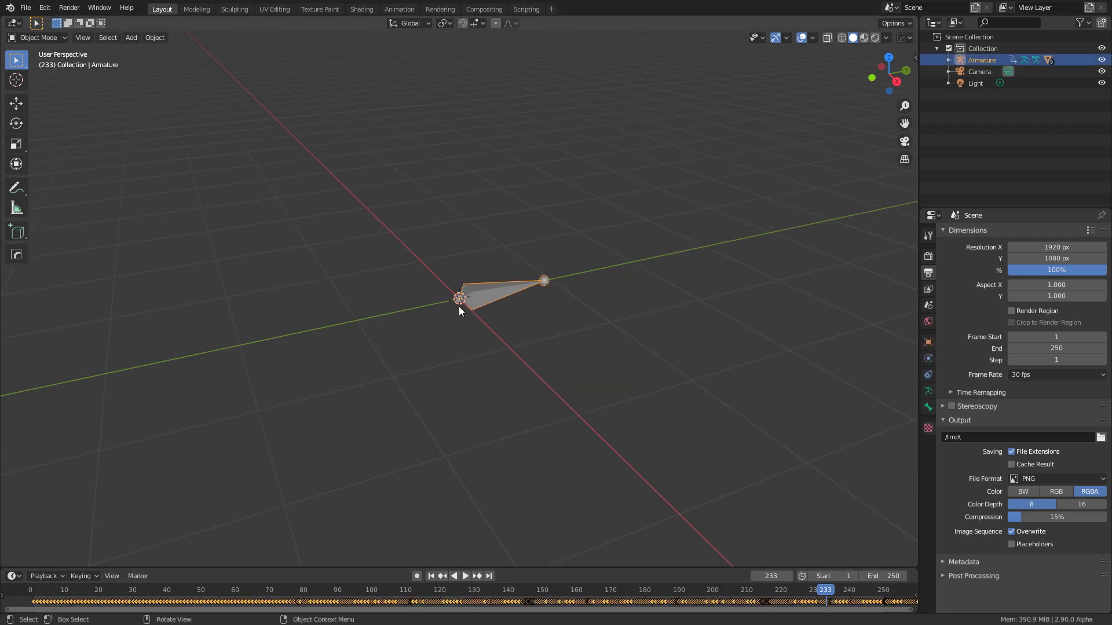
scroll(459, 298, "down", 4)
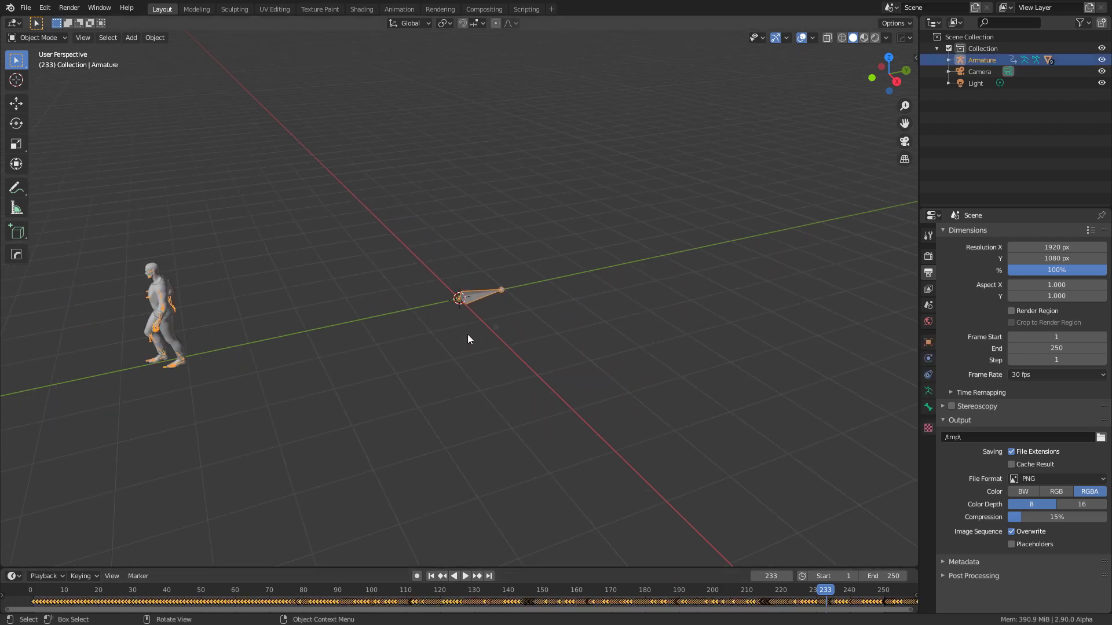
middle_click_drag(437, 314, 460, 307, "shift")
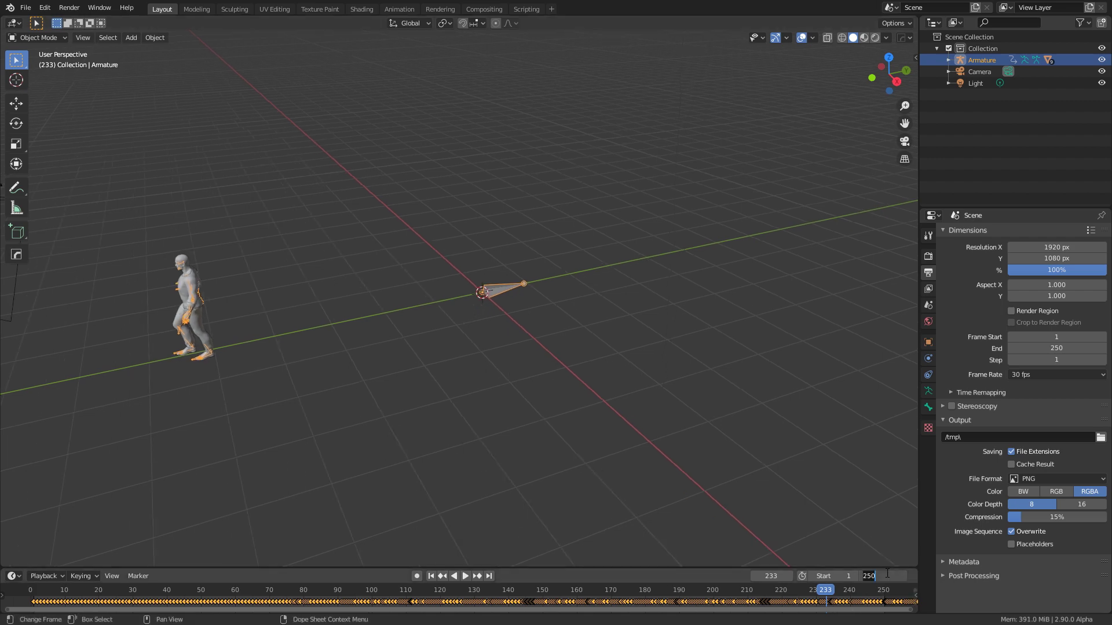
type("100")
key("Return")
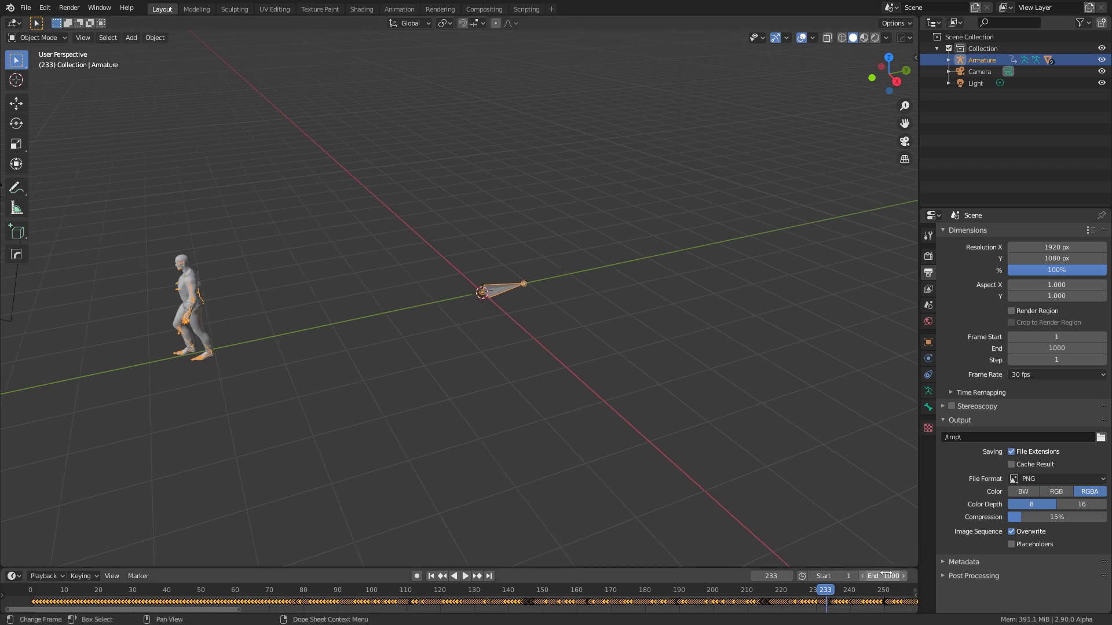
scroll(579, 521, "down", 2)
scroll(579, 590, "down", 2)
left_click_drag(578, 569, 579, 451)
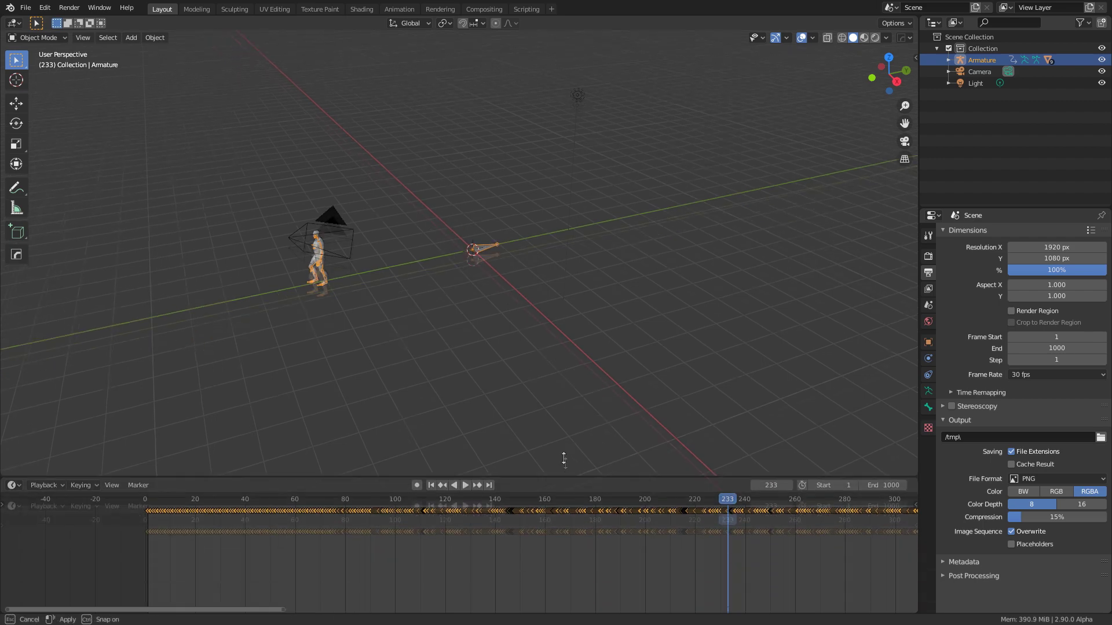
scroll(608, 519, "down", 3)
key("space")
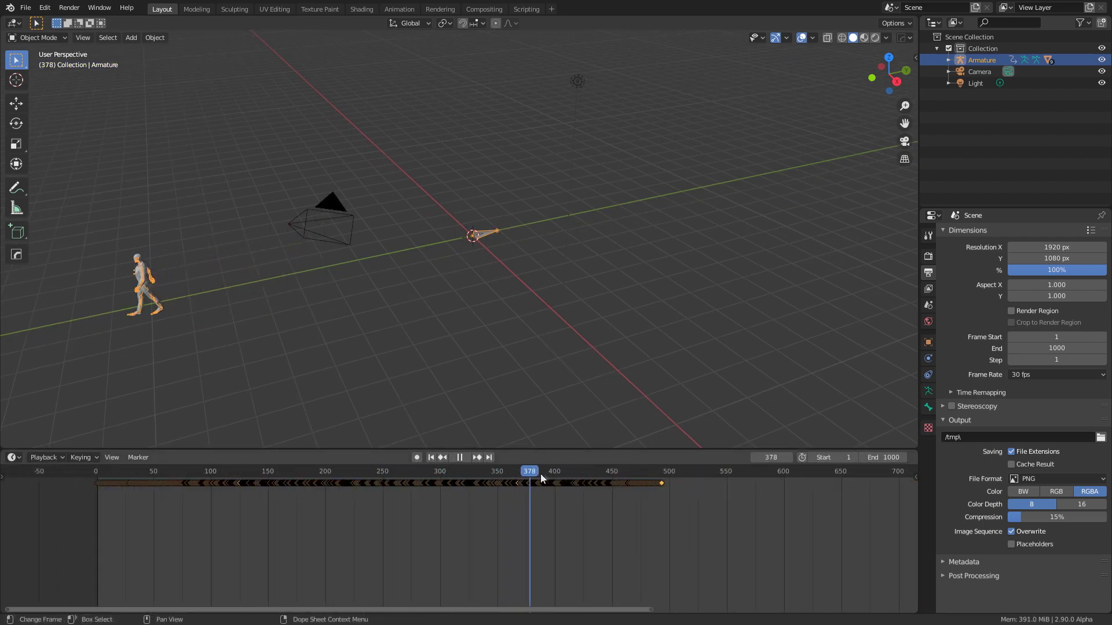
key("space")
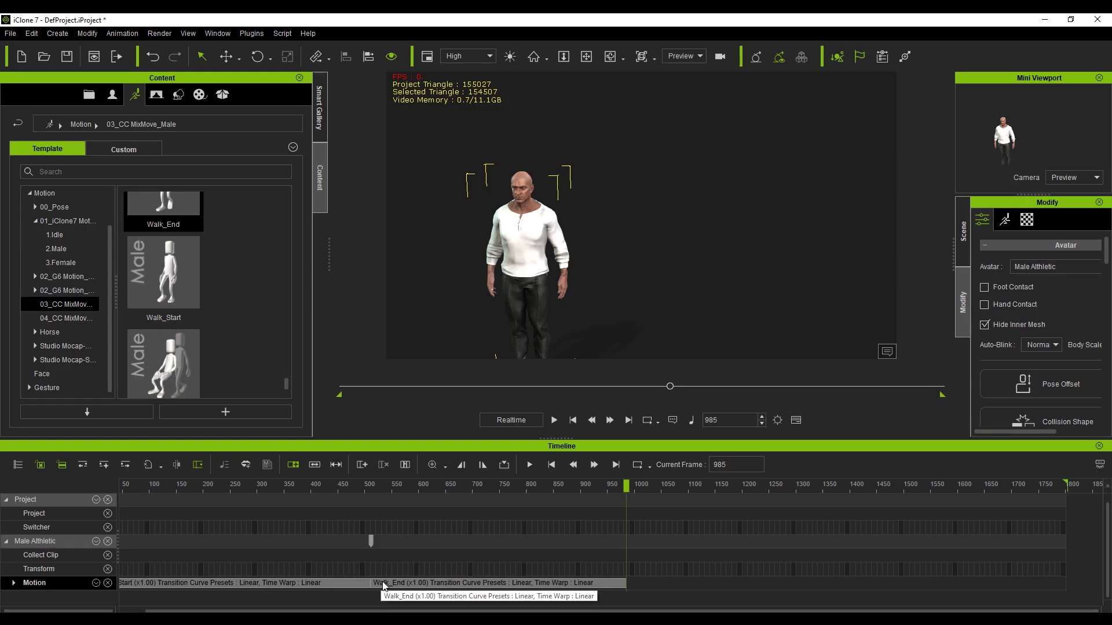
Delete the Walk_End clip from the Motion track, leaving Walk_Start selected
left_click(298, 587)
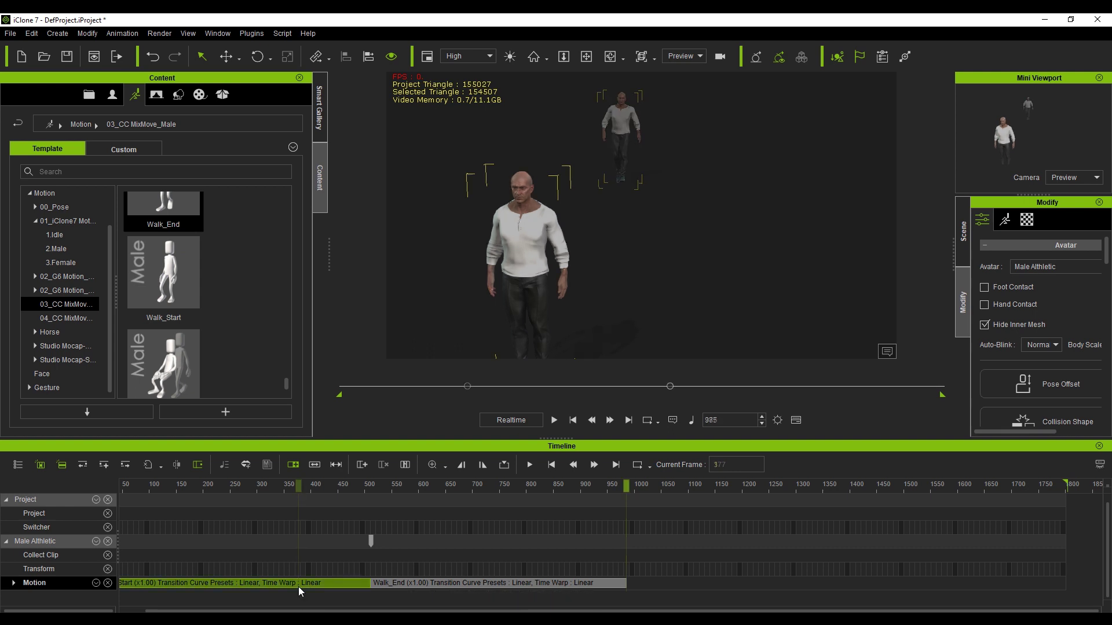
left_click(438, 587)
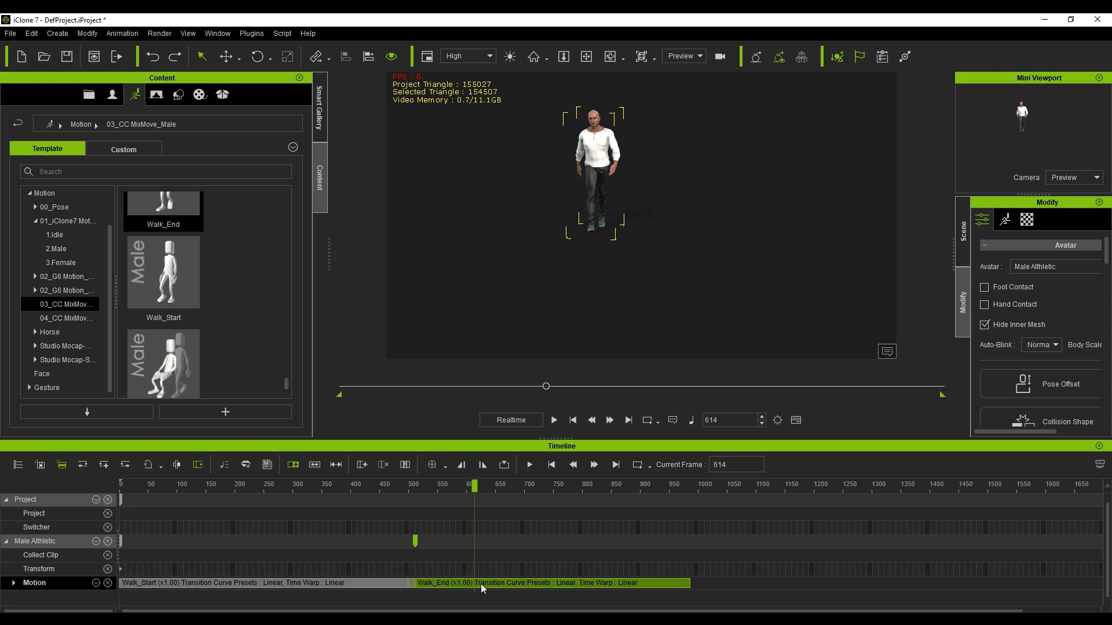
key("Delete")
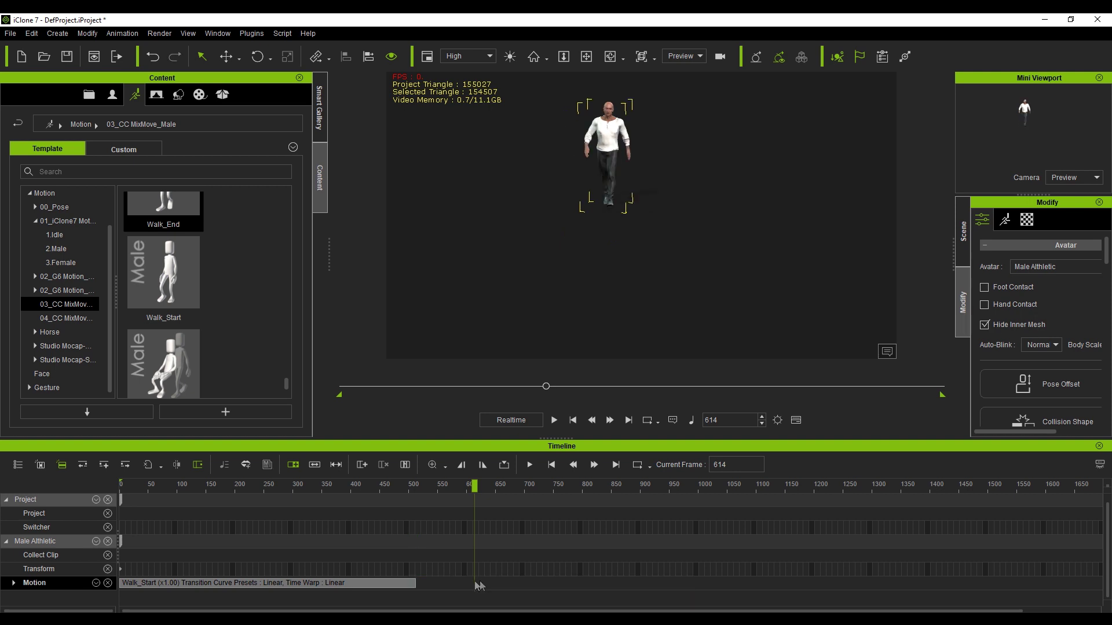
left_click(330, 584)
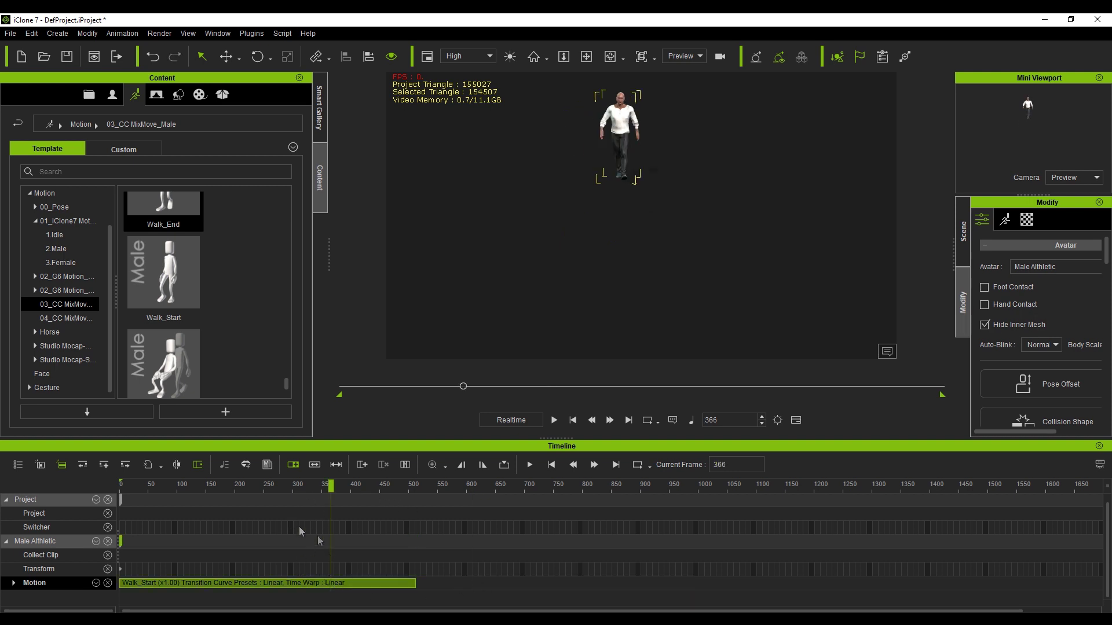
left_click(9, 34)
mouse_move(36, 128)
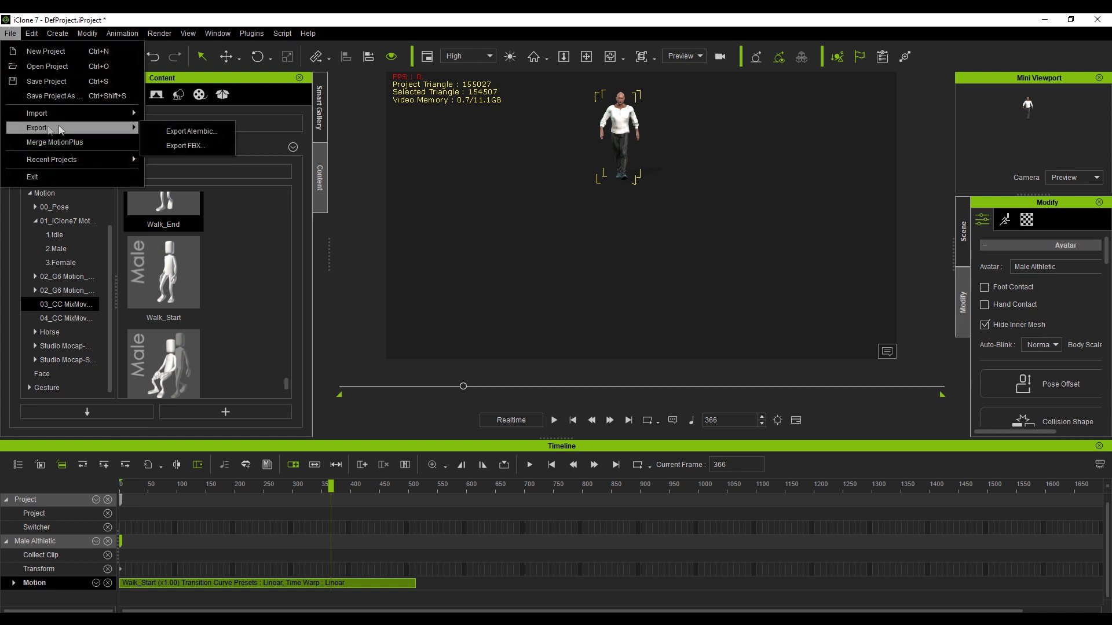
Export Walk_Start frames 1–511 as StartWalk.fbx, overwriting the existing file
left_click(207, 144)
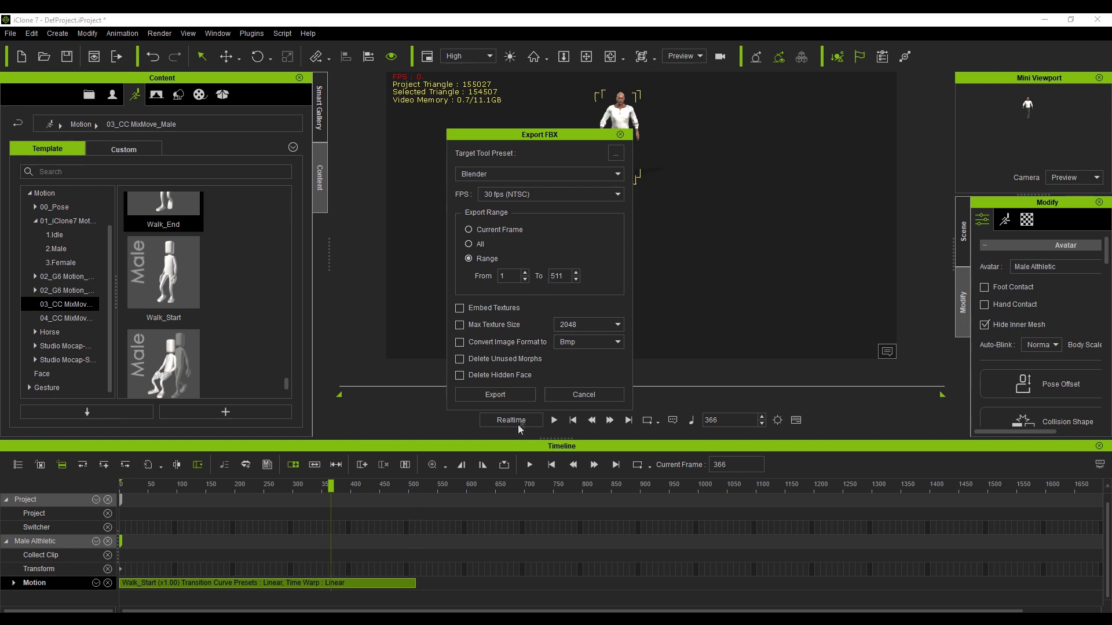
left_click(510, 395)
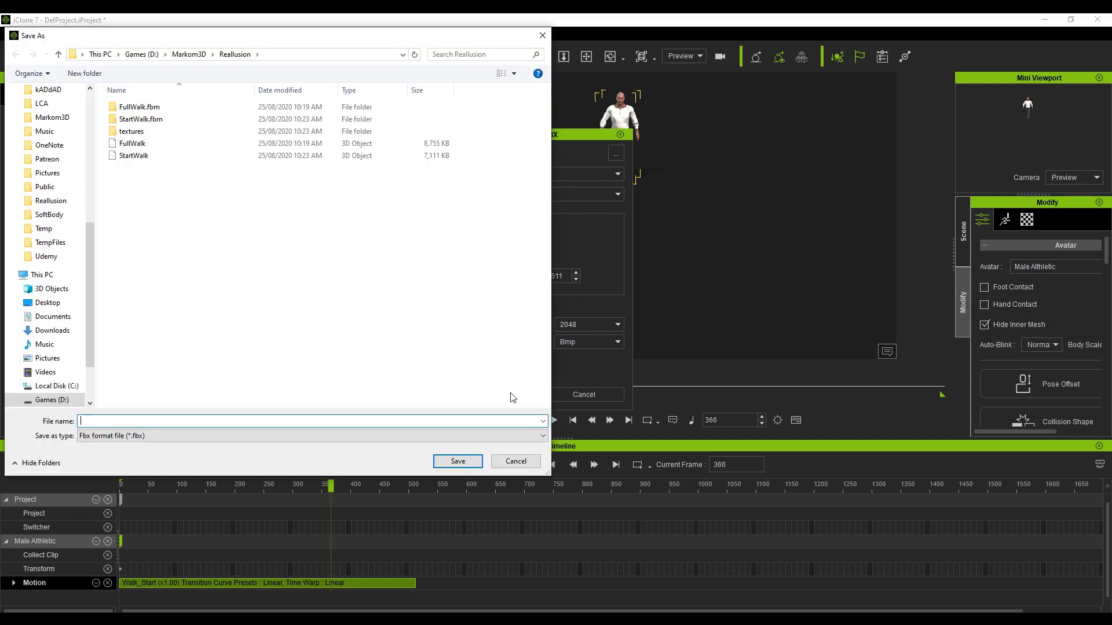
left_click(153, 160)
left_click(458, 461)
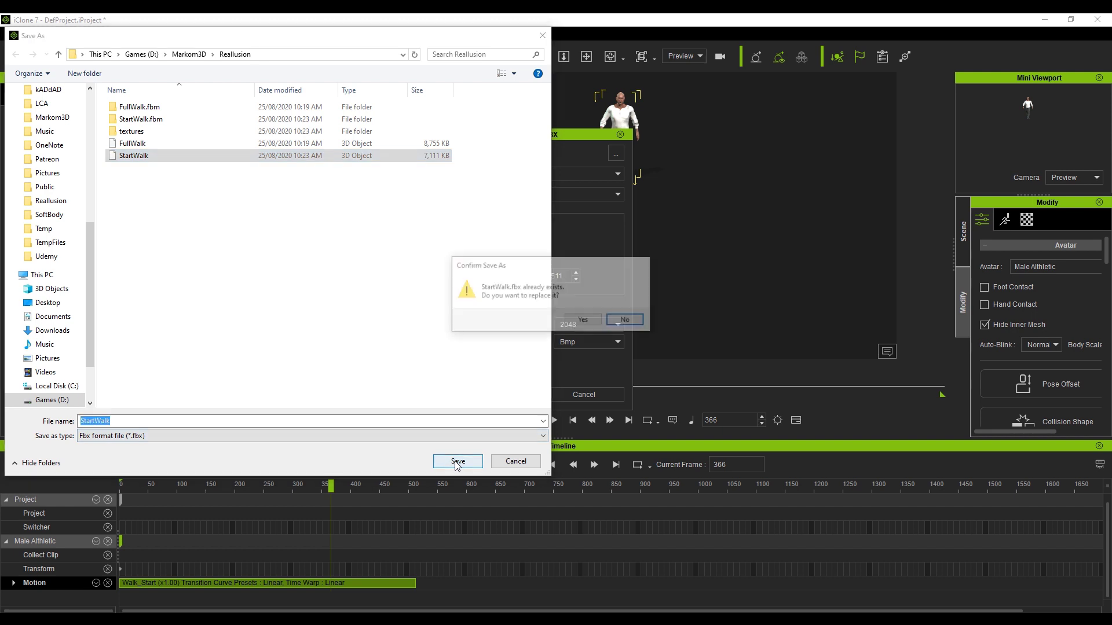
left_click(584, 324)
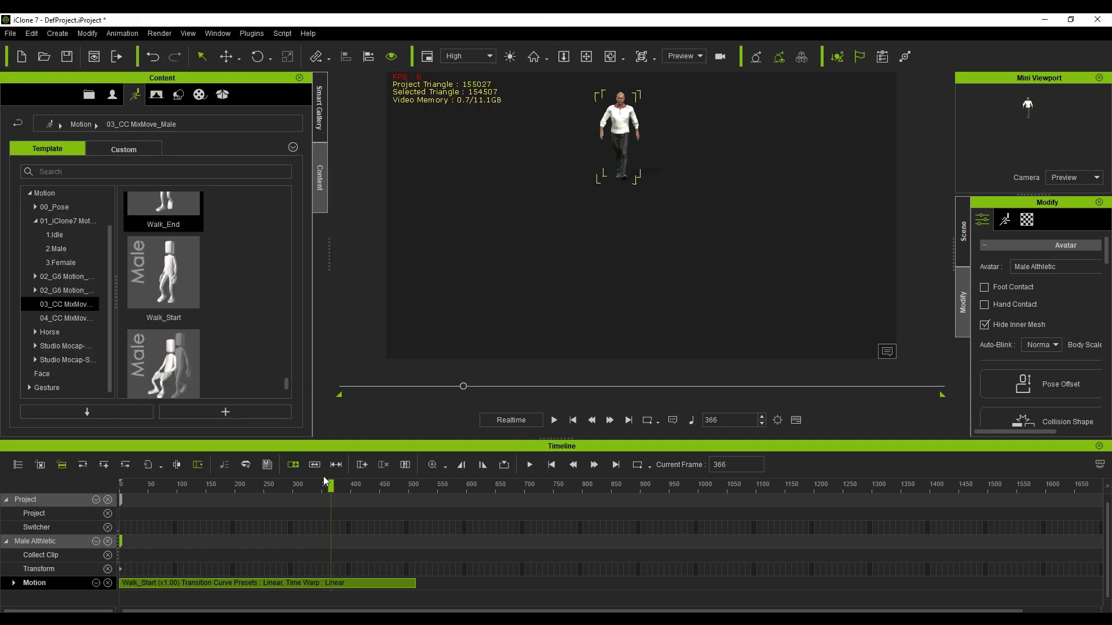
Delete the Walk_Start clip and apply Walk_End to the character, ending near frame 473
left_click(285, 581)
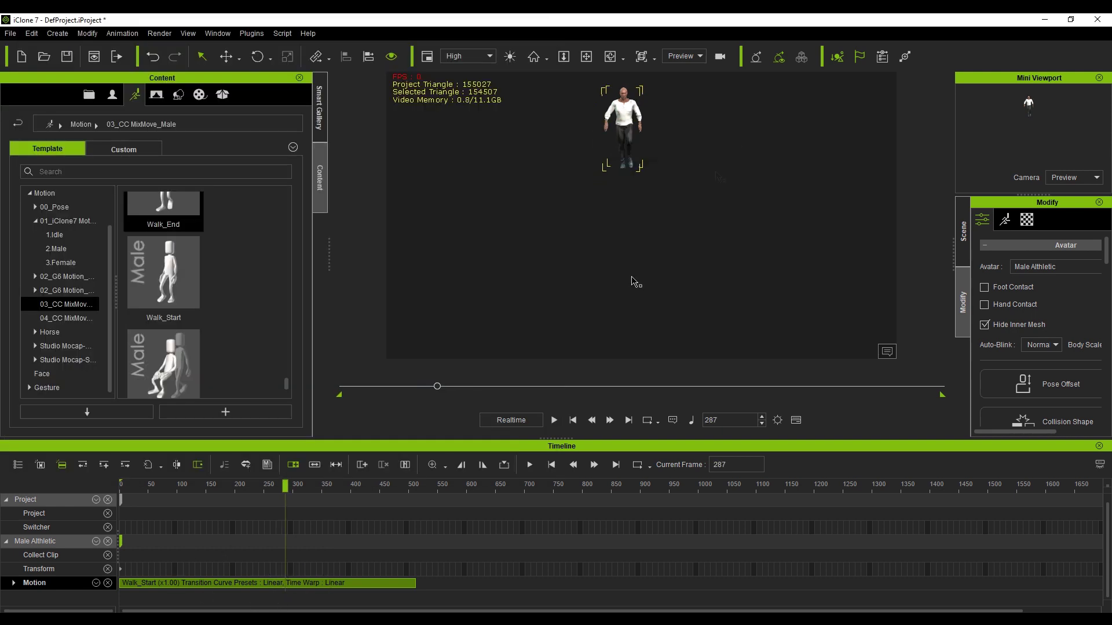
key("Delete")
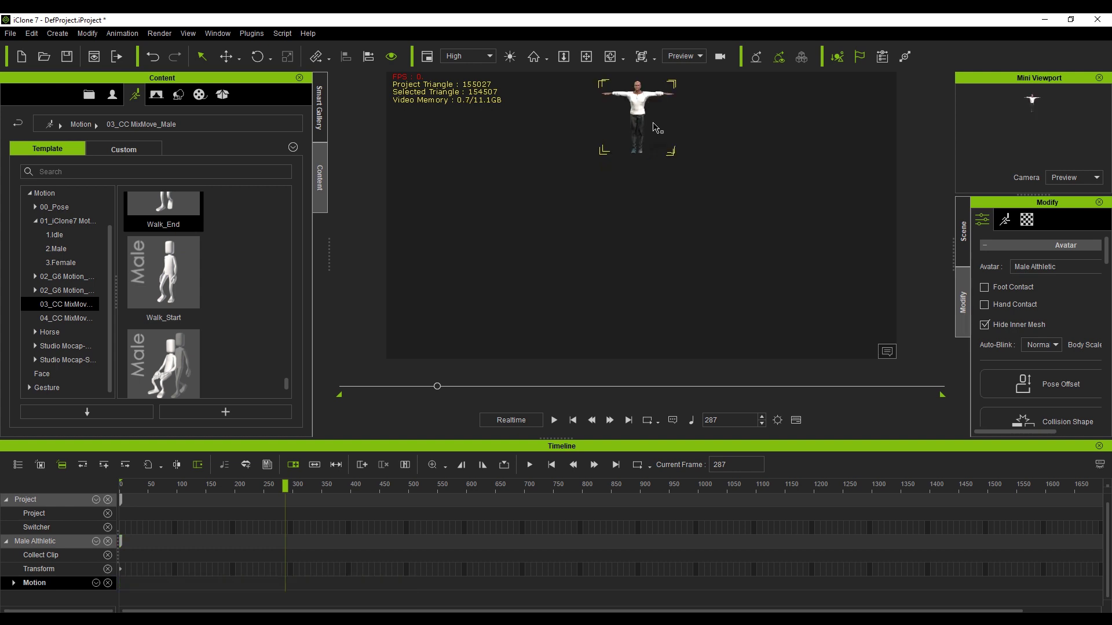
left_click_drag(285, 484, 63, 482)
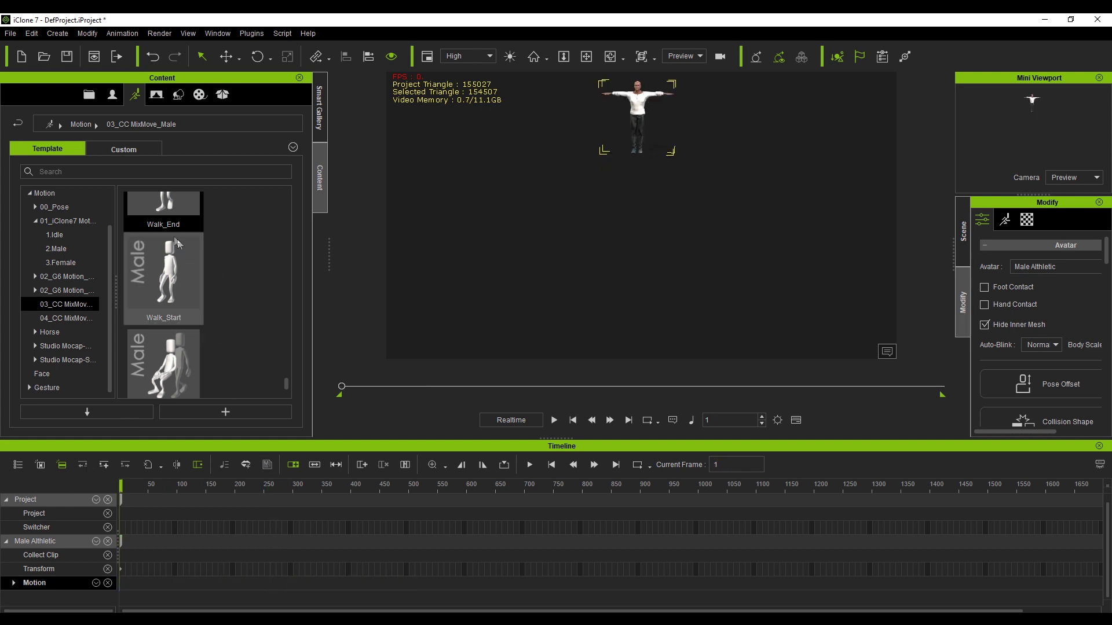
mouse_move(164, 213)
left_mouse_down()
mouse_move(634, 135)
mouse_move(642, 108)
left_mouse_up()
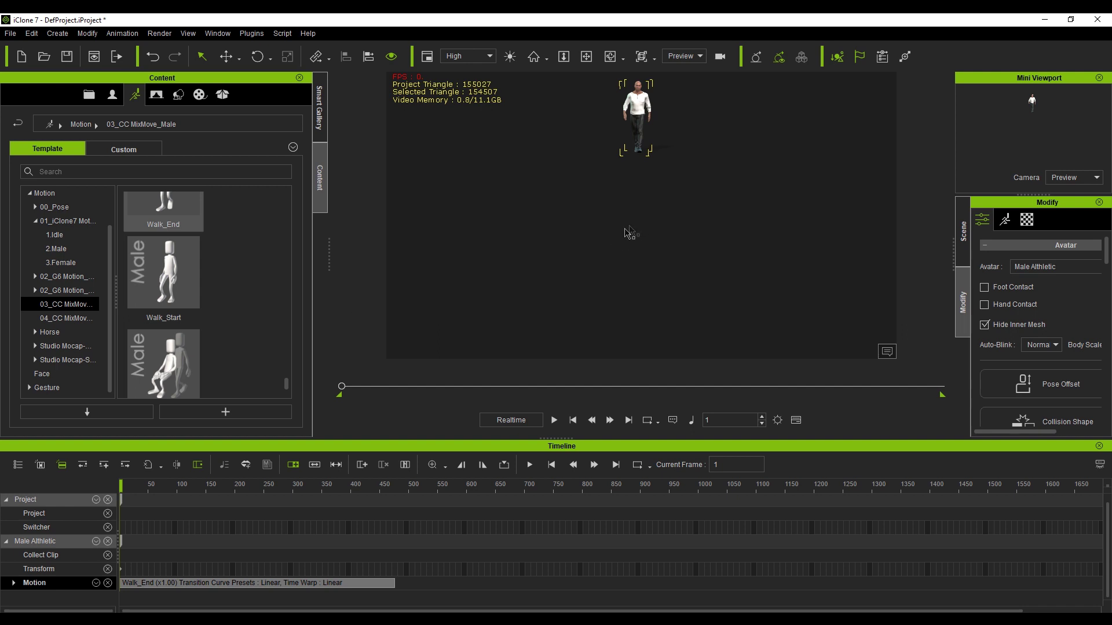
left_click_drag(385, 491, 393, 488)
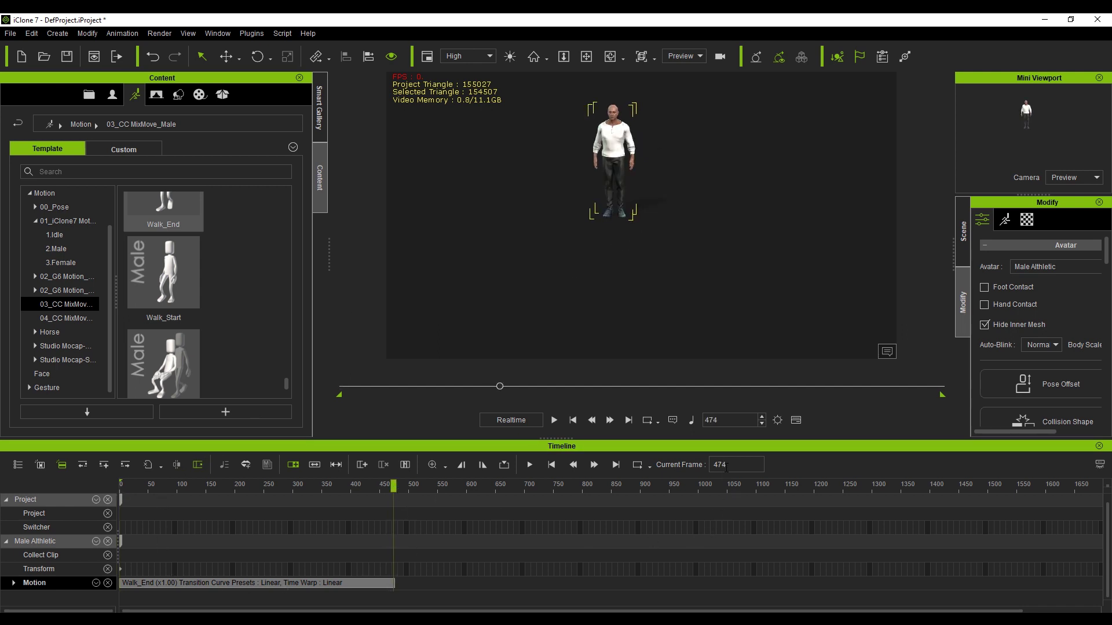
left_click(11, 33)
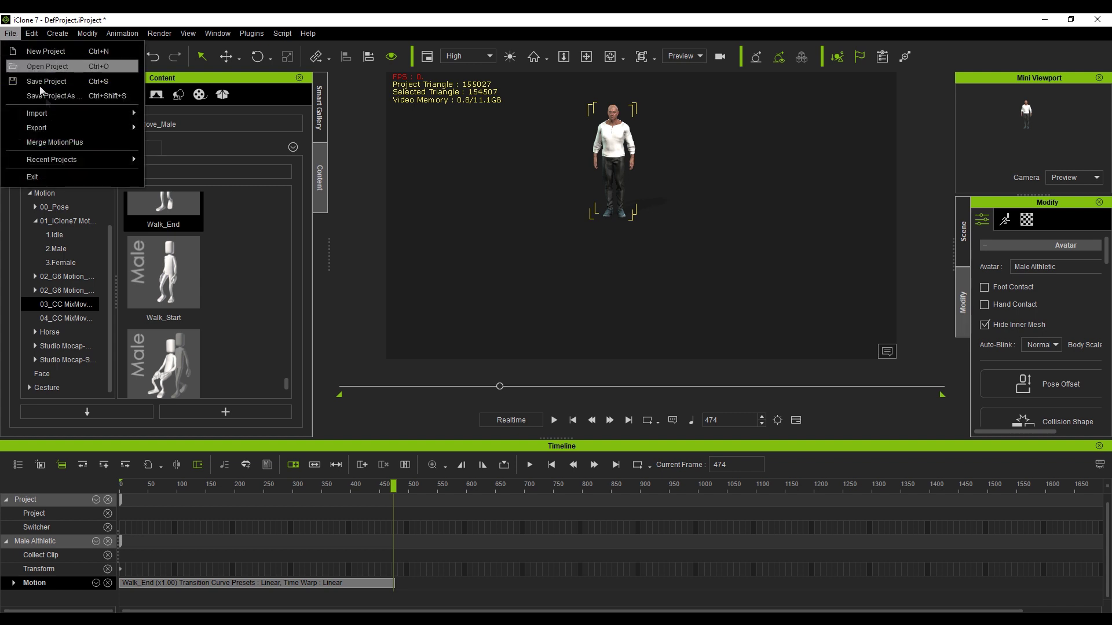
Export Walk_End frames 1 to 474 as an FBX file named EndWalk
mouse_move(36, 128)
left_click(203, 147)
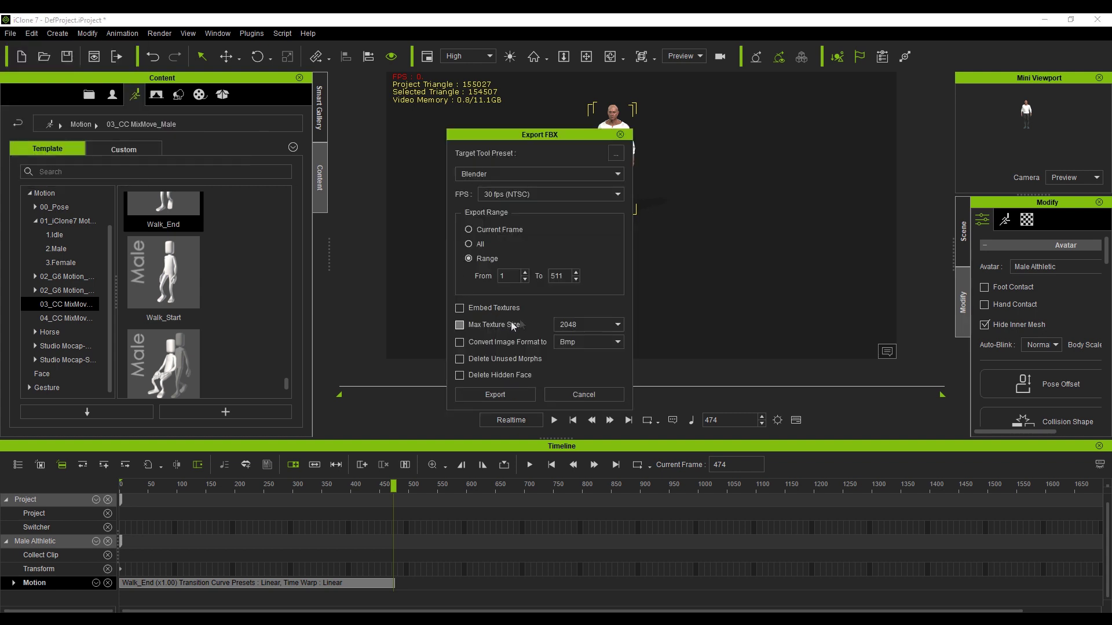
double_click(556, 276)
left_click(497, 395)
type("EndWalk")
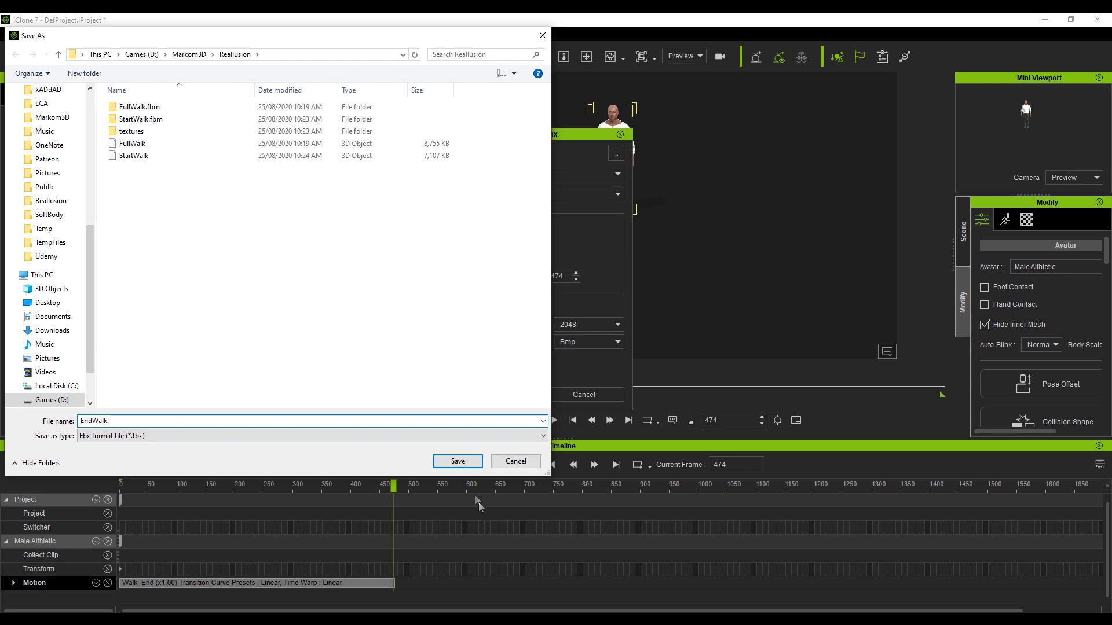
left_click(470, 461)
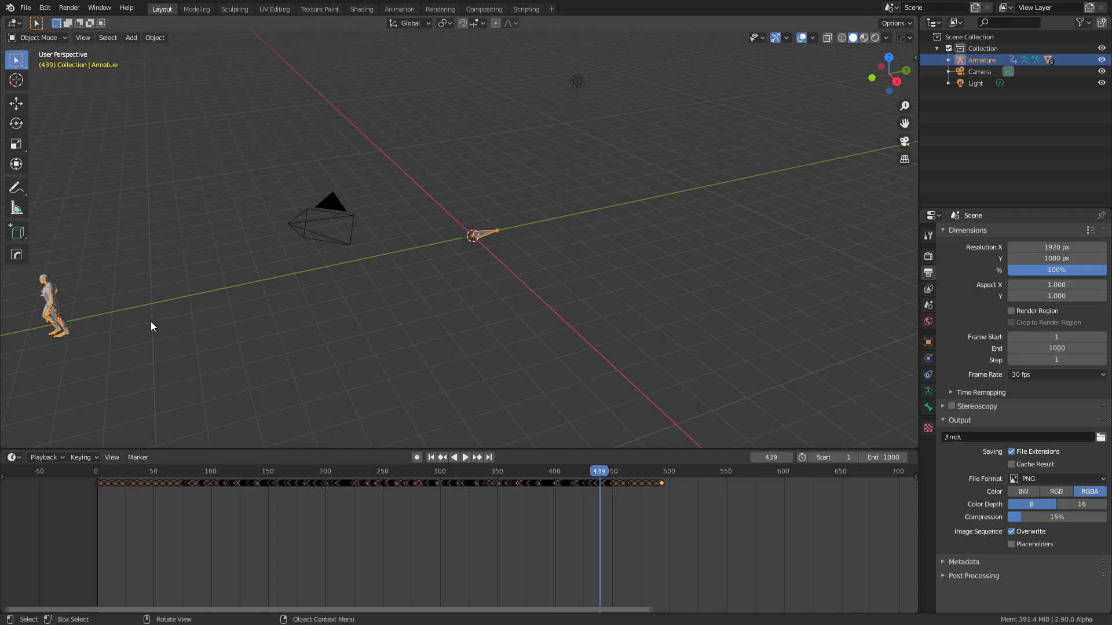
Move the walking armature along the global Y axis with G, Y, then replay the animation
mouse_move(150, 326)
middle_mouse_down()
mouse_move(388, 344)
mouse_move(474, 247)
middle_mouse_up()
left_click(448, 271)
left_click(474, 246)
key("g")
key("y")
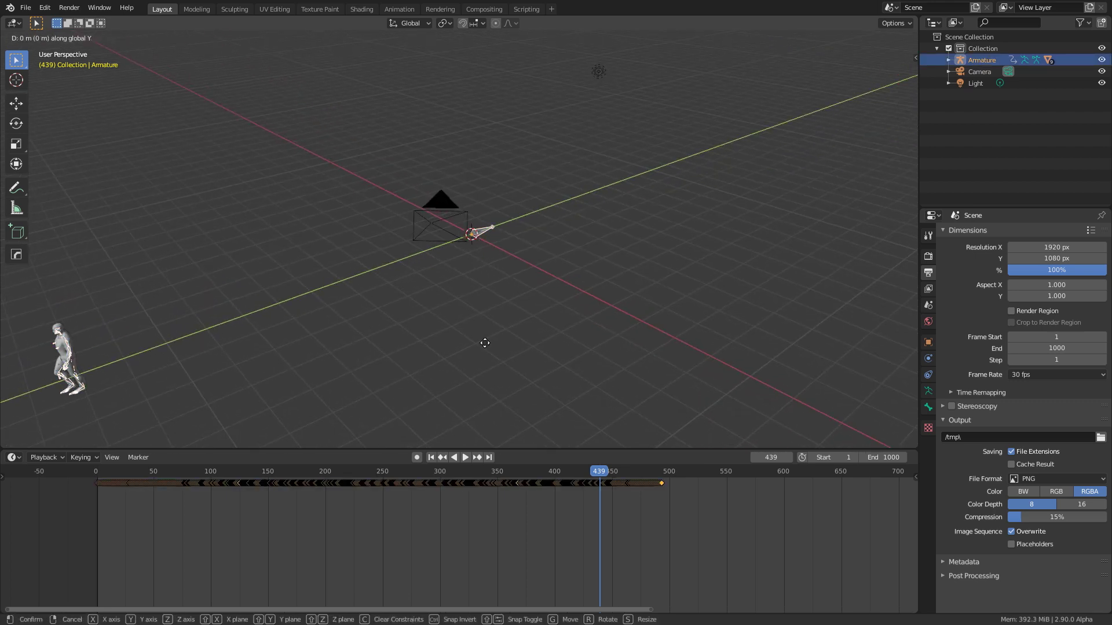
left_click(485, 348)
left_click_drag(268, 476, 313, 477)
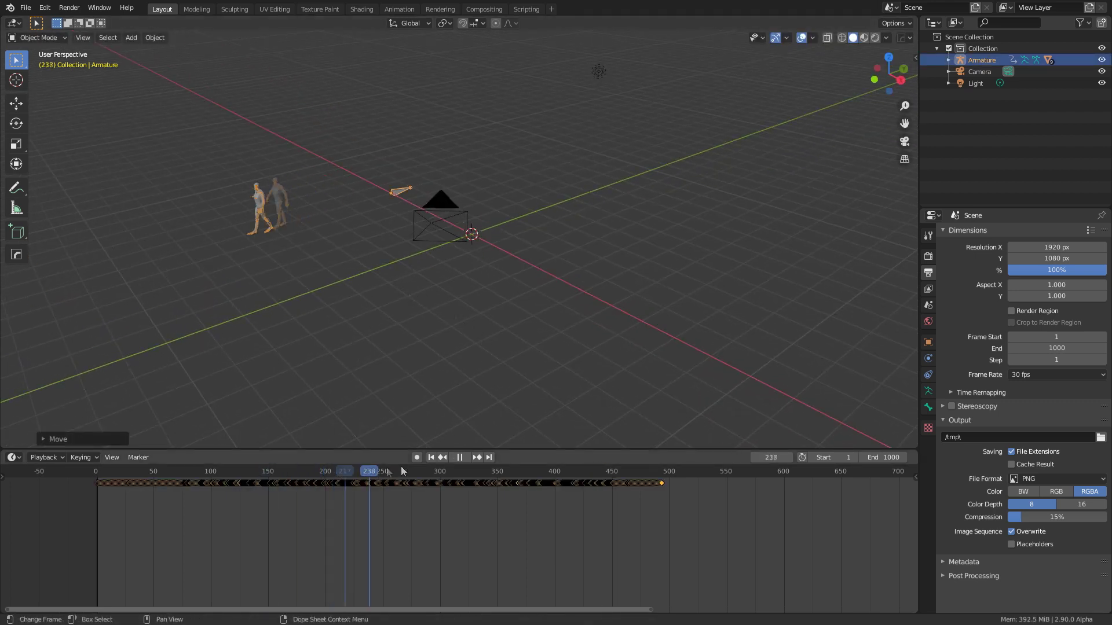
key("Escape")
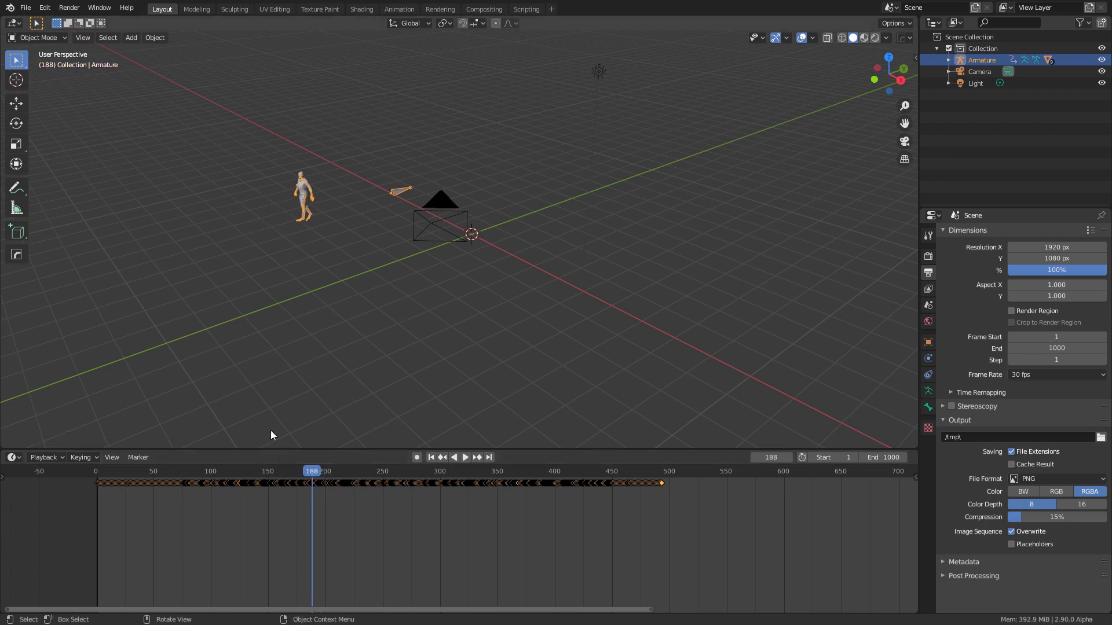
left_click(25, 7)
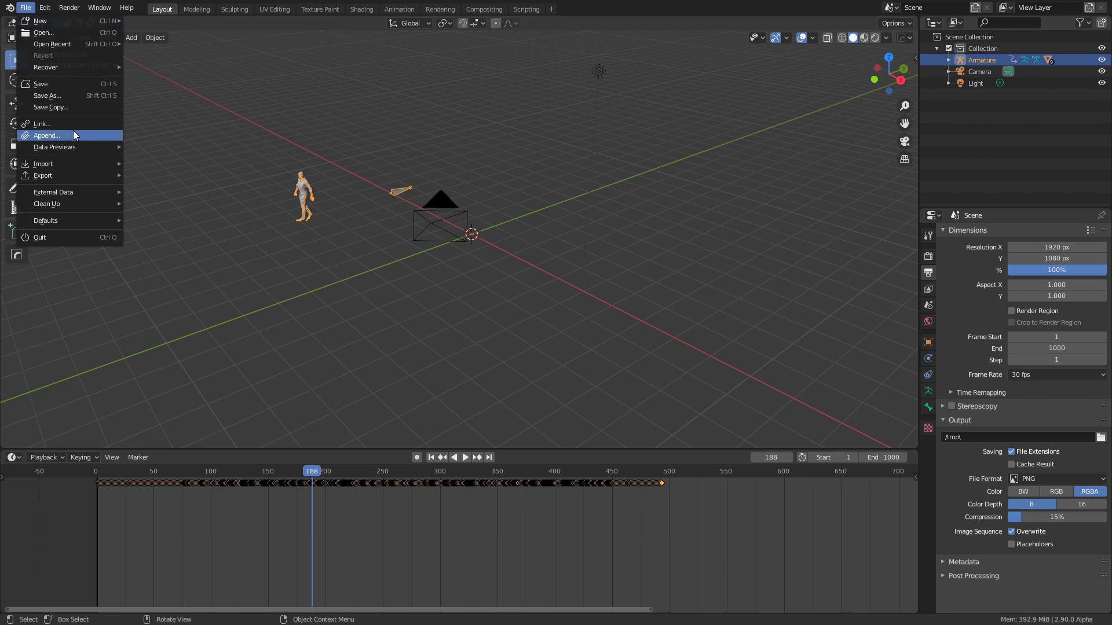
Import EndWalk.fbx and StartWalk.fbx together with the FBX importer
mouse_move(44, 163)
left_click(189, 187)
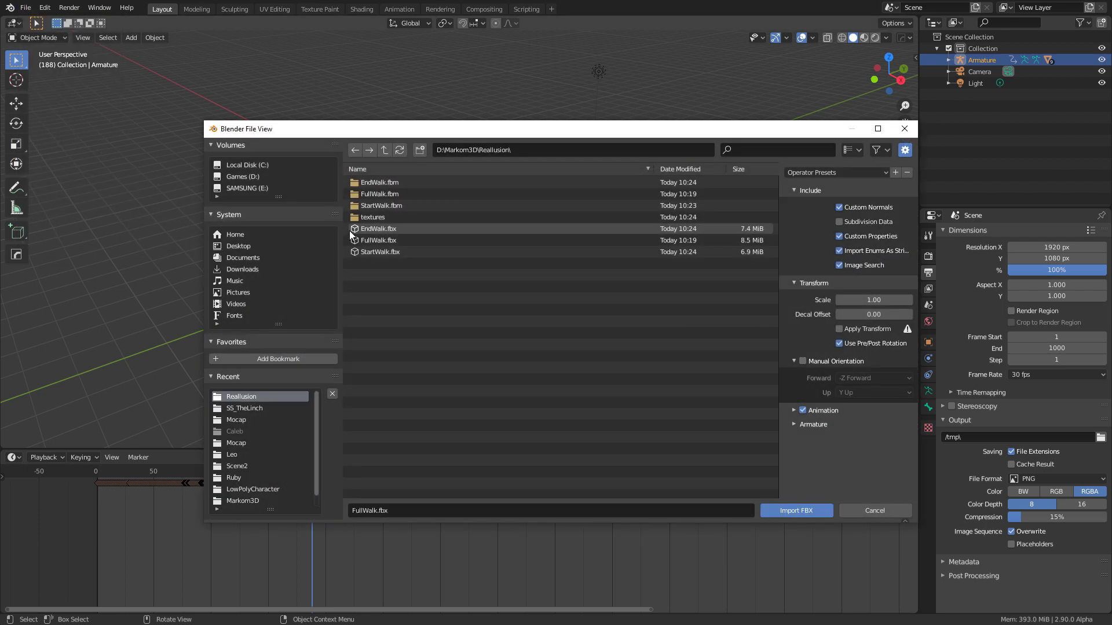
left_click(393, 229)
left_click(392, 252, "ctrl")
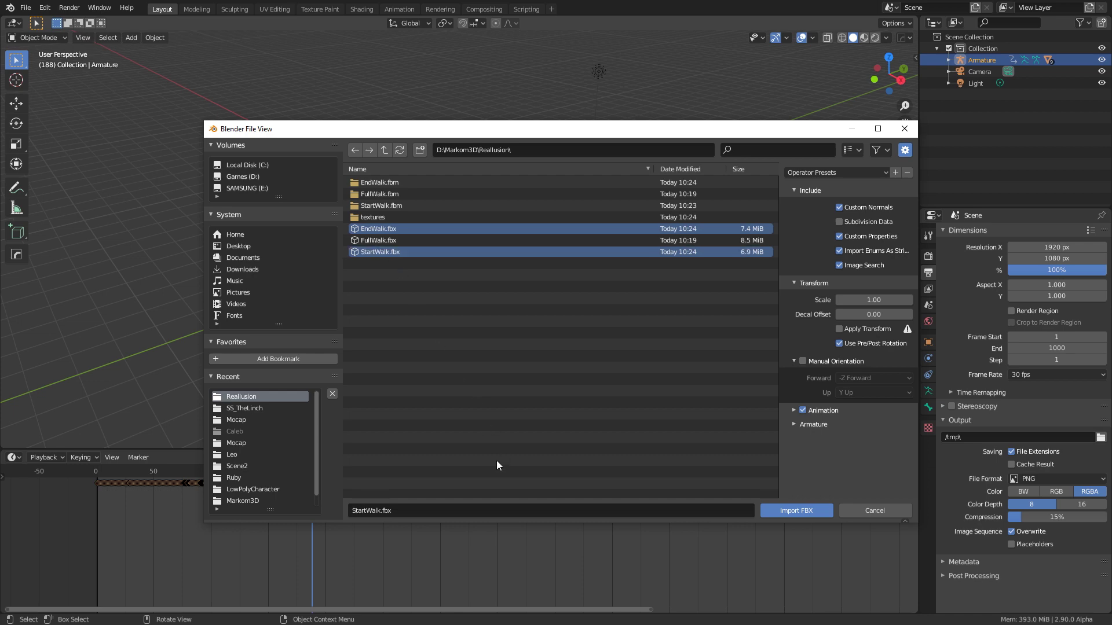
left_click(791, 513)
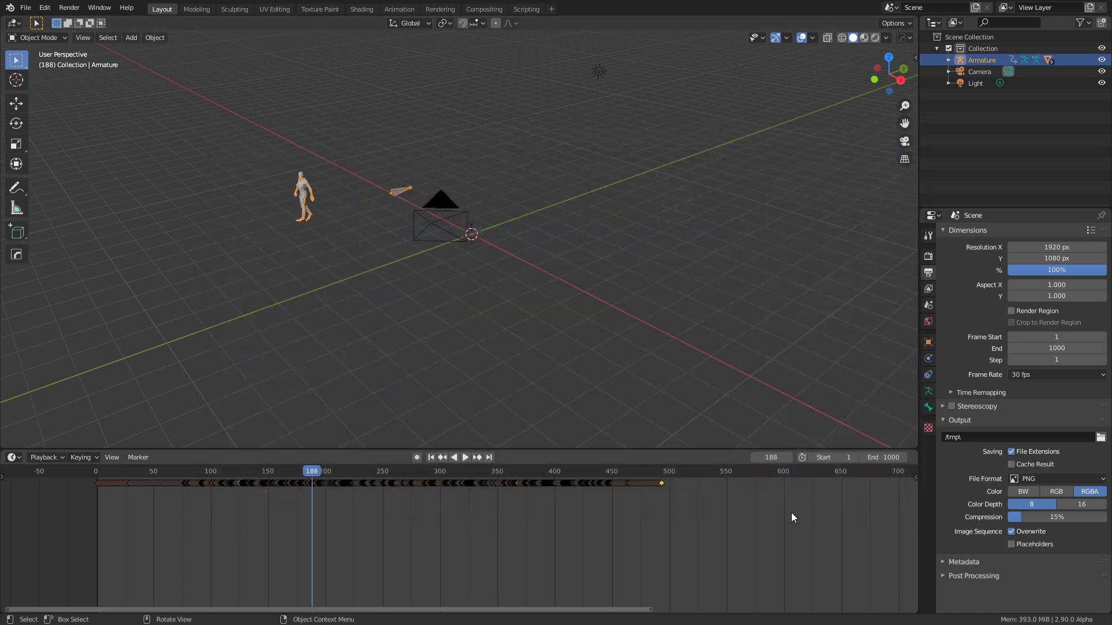
key("space")
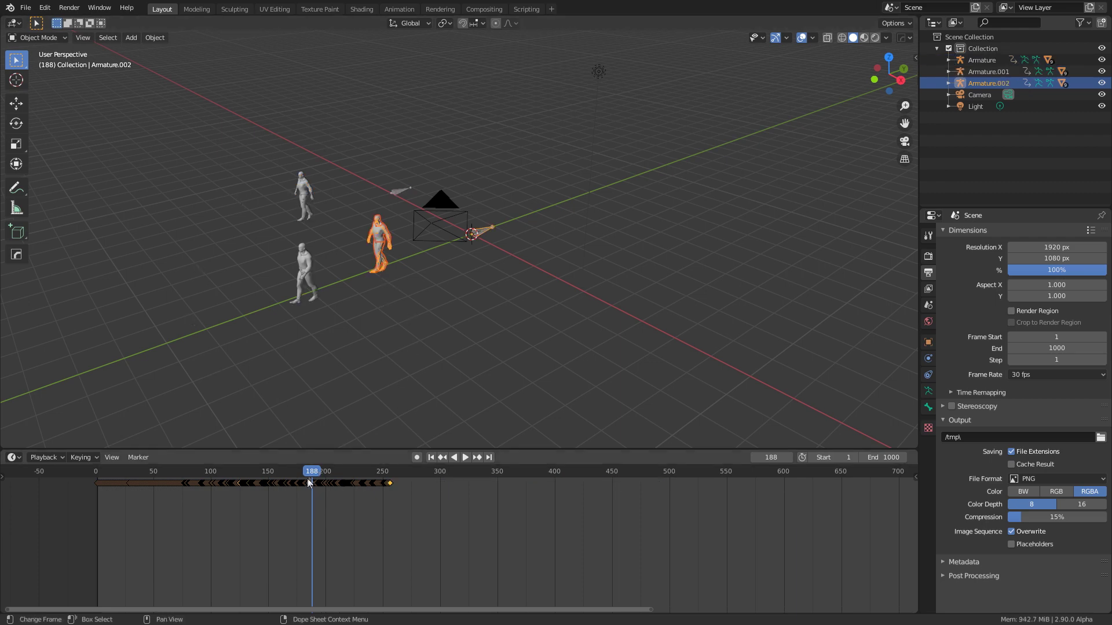
left_click_drag(311, 473, 98, 474)
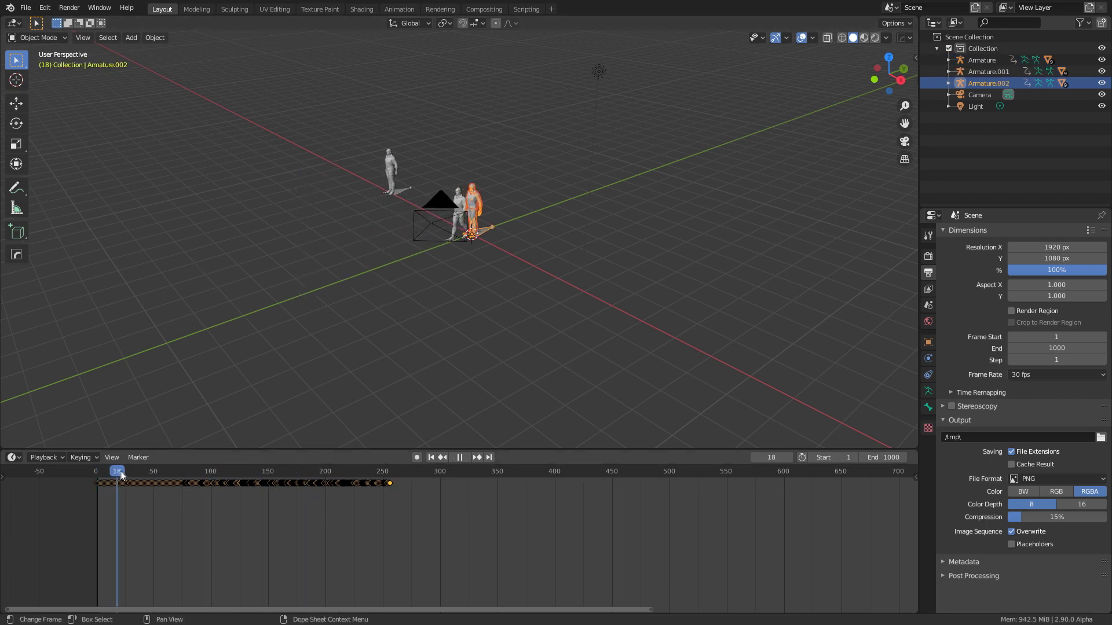
left_click_drag(97, 474, 399, 493)
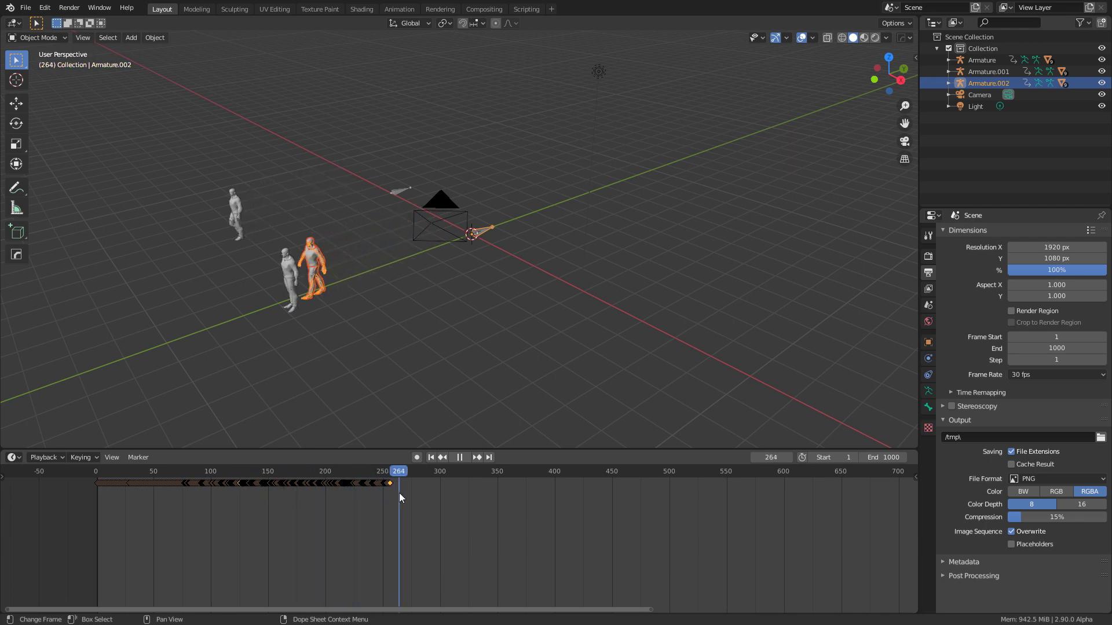
key("space")
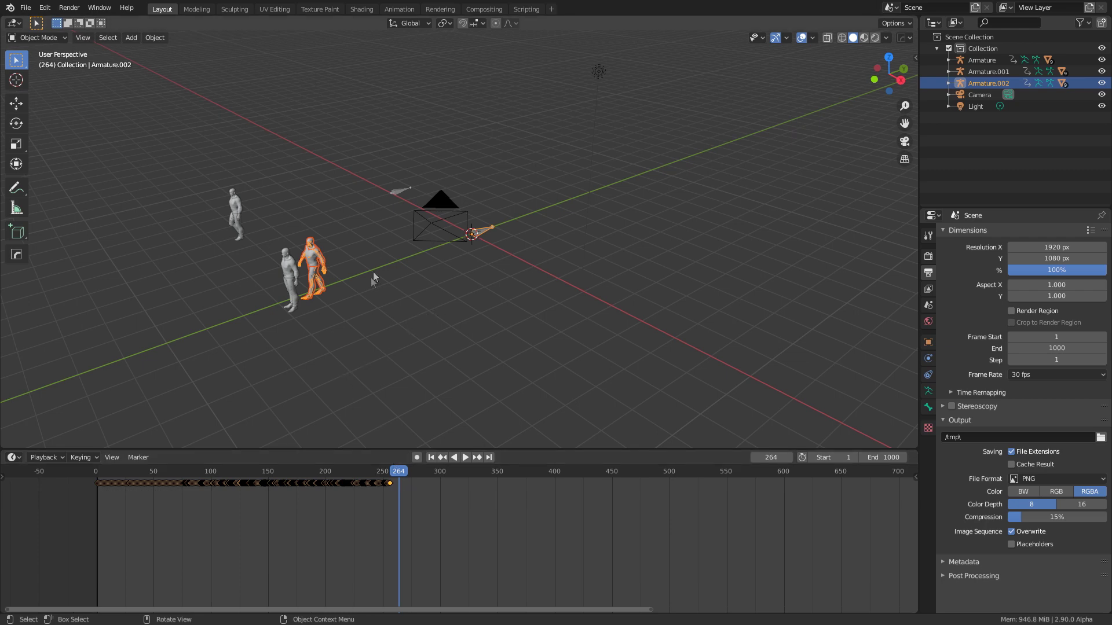
scroll(329, 347, "up", 3)
scroll(399, 360, "up", 2)
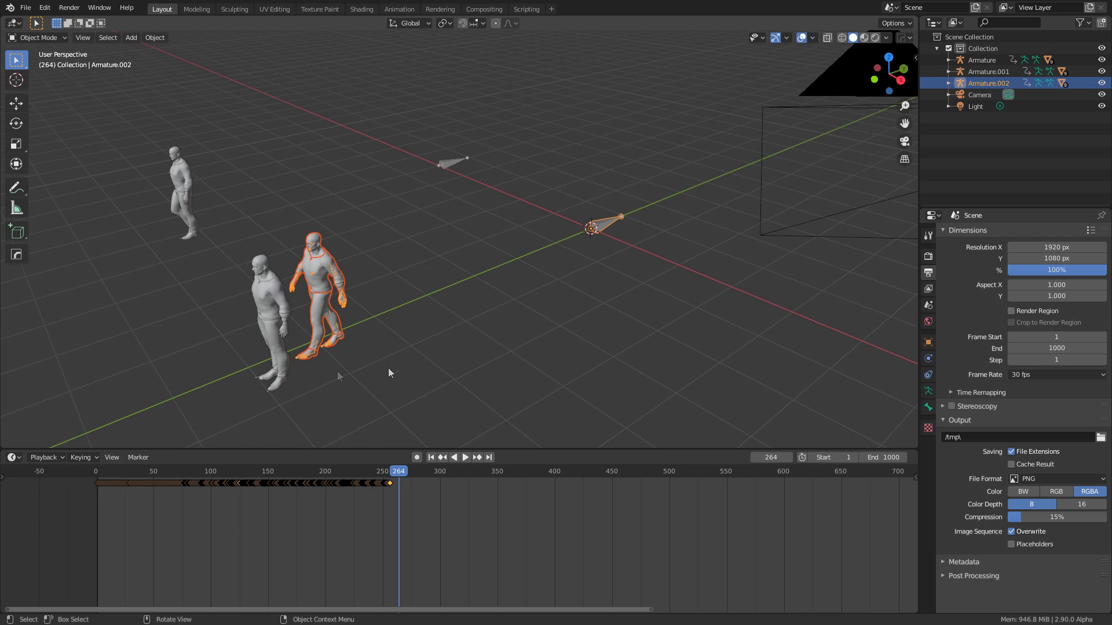
Switch to the Animation workspace in object mode and show the Nonlinear Animation editor
left_click(400, 9)
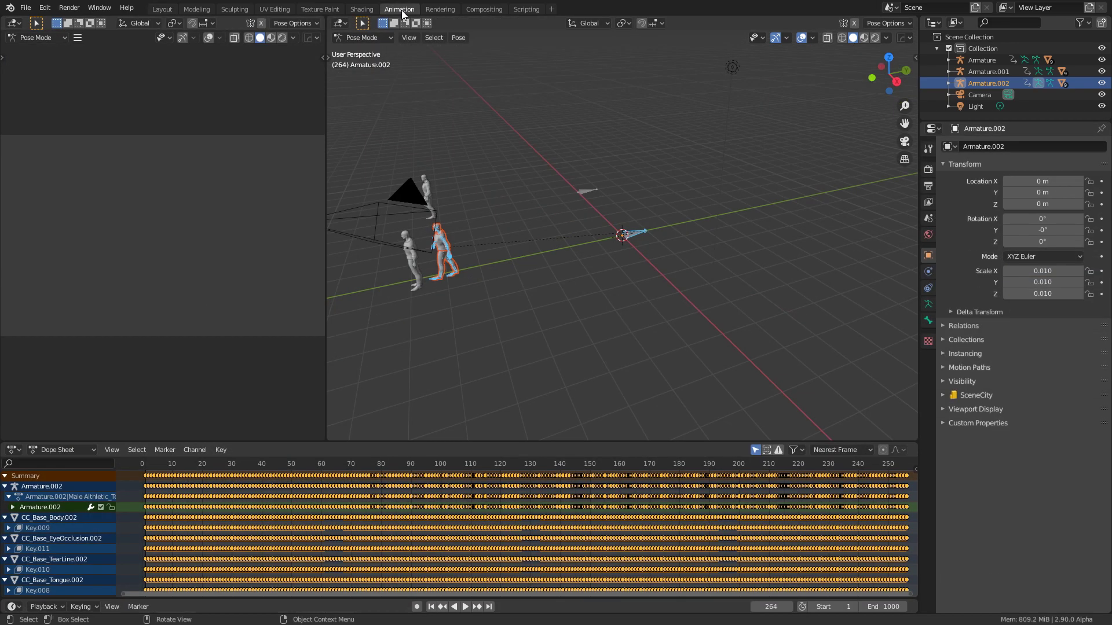
left_click(361, 37)
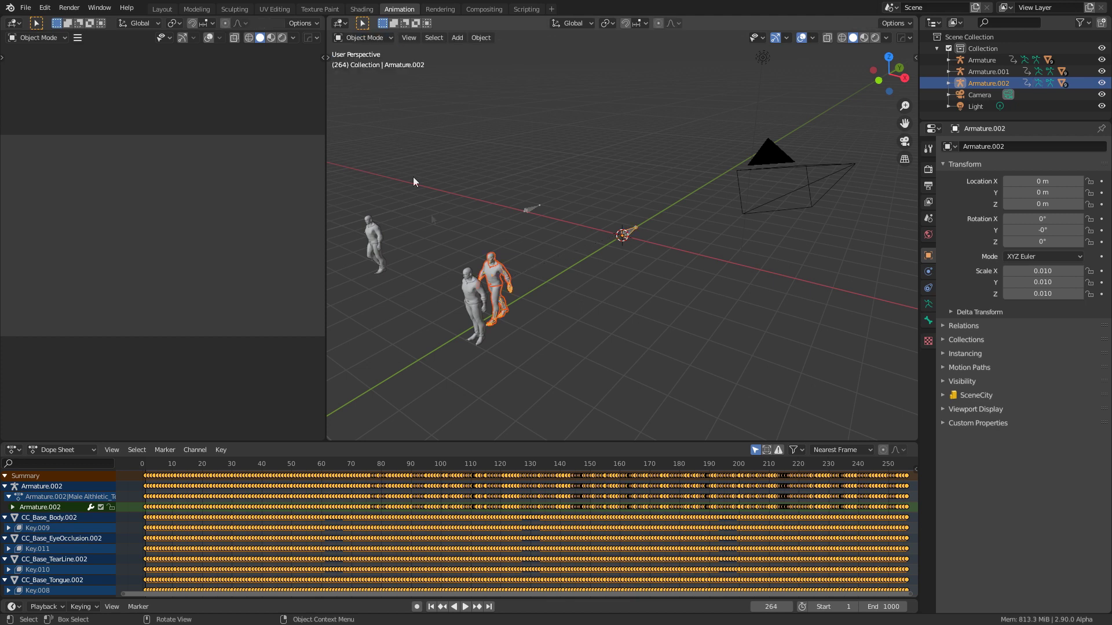
left_click(13, 24)
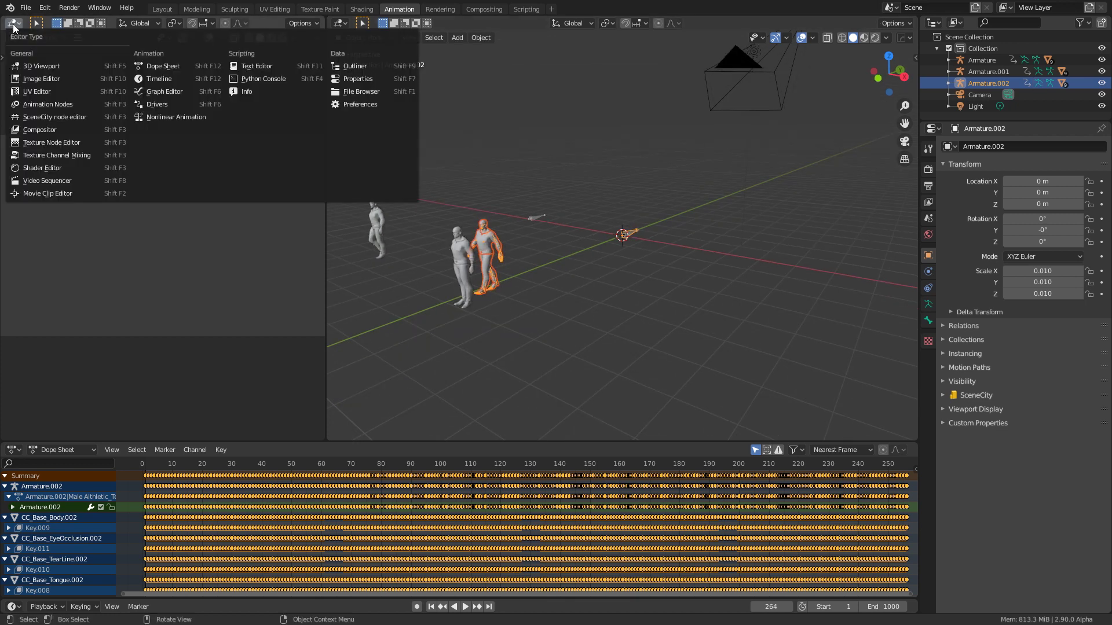
left_click(185, 120)
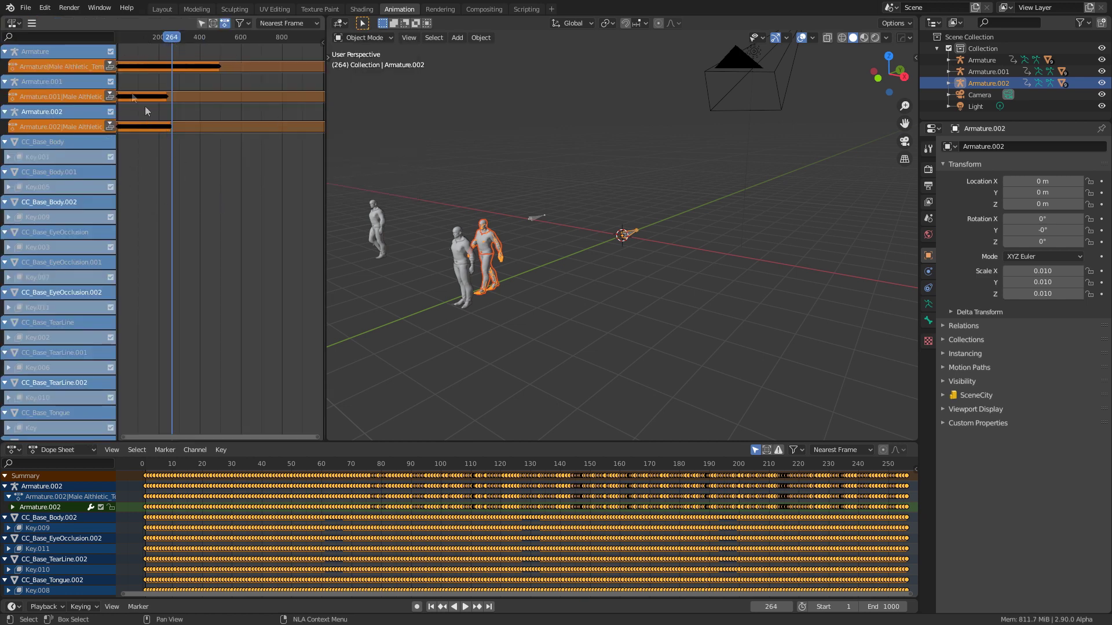
Push down the actions of Armature, Armature.001 and Armature.002, then replay the walk
left_click(110, 67)
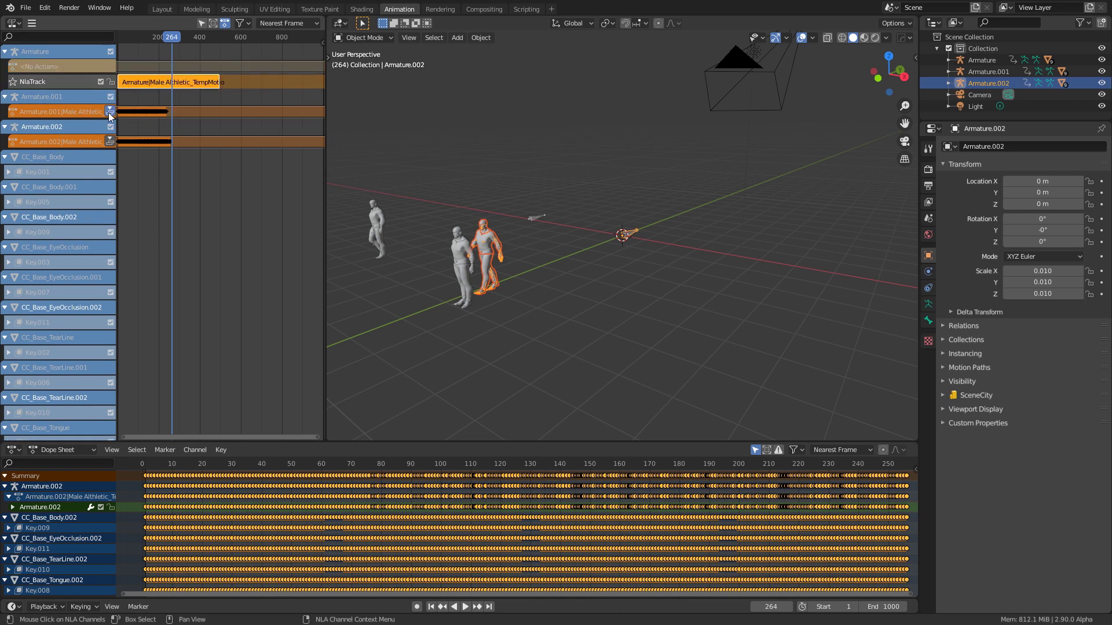
left_click(110, 111)
left_click(110, 156)
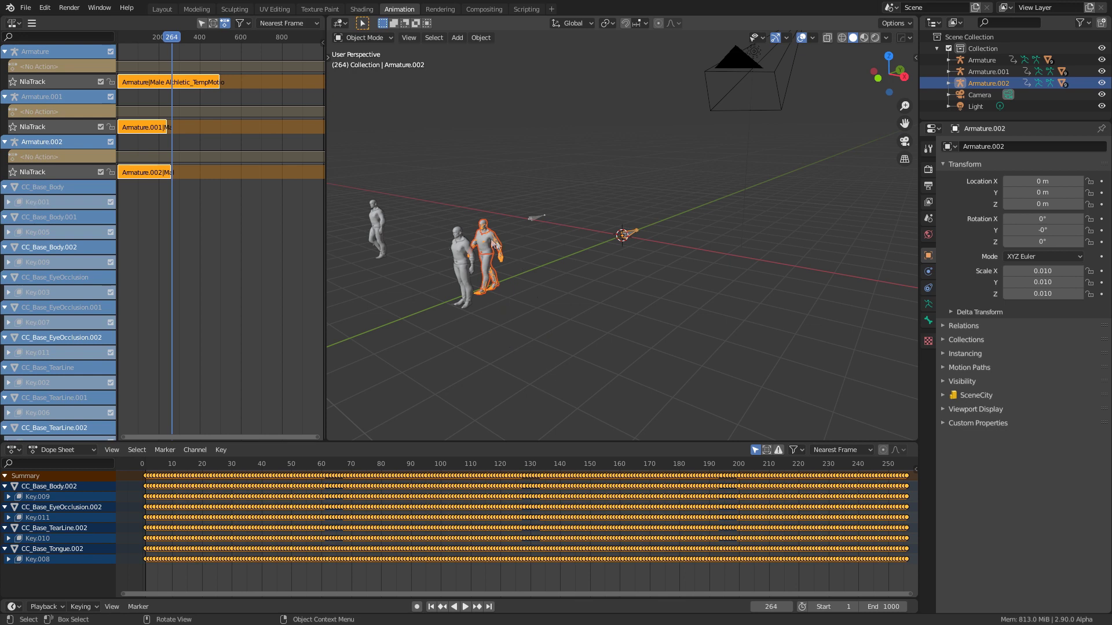
left_click(362, 466)
left_click_drag(362, 466, 291, 468)
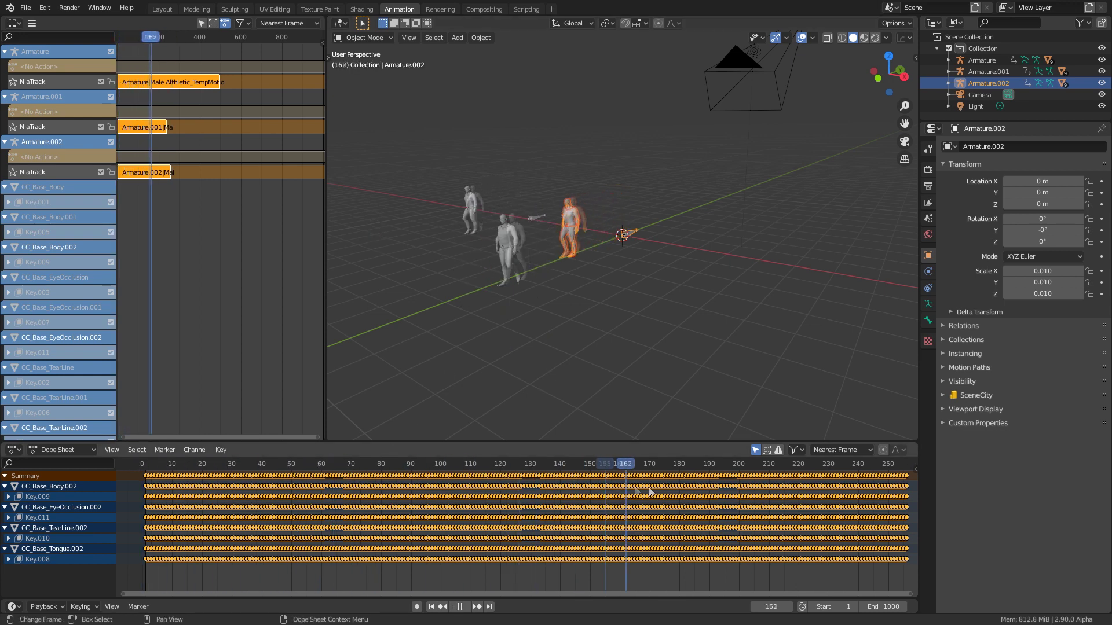
left_click(144, 467)
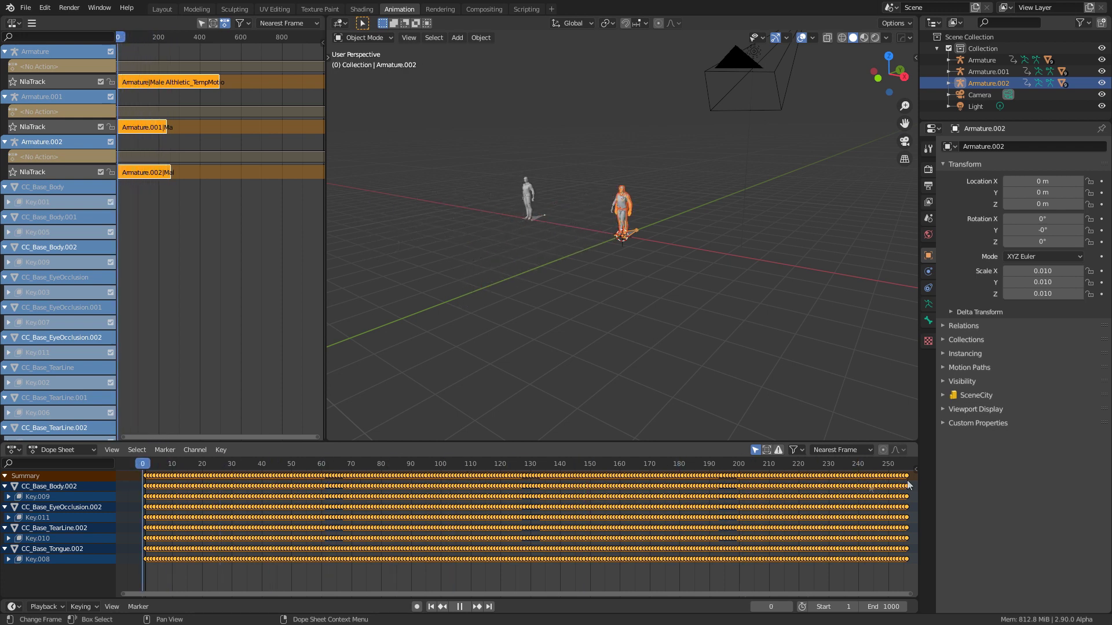
key("space")
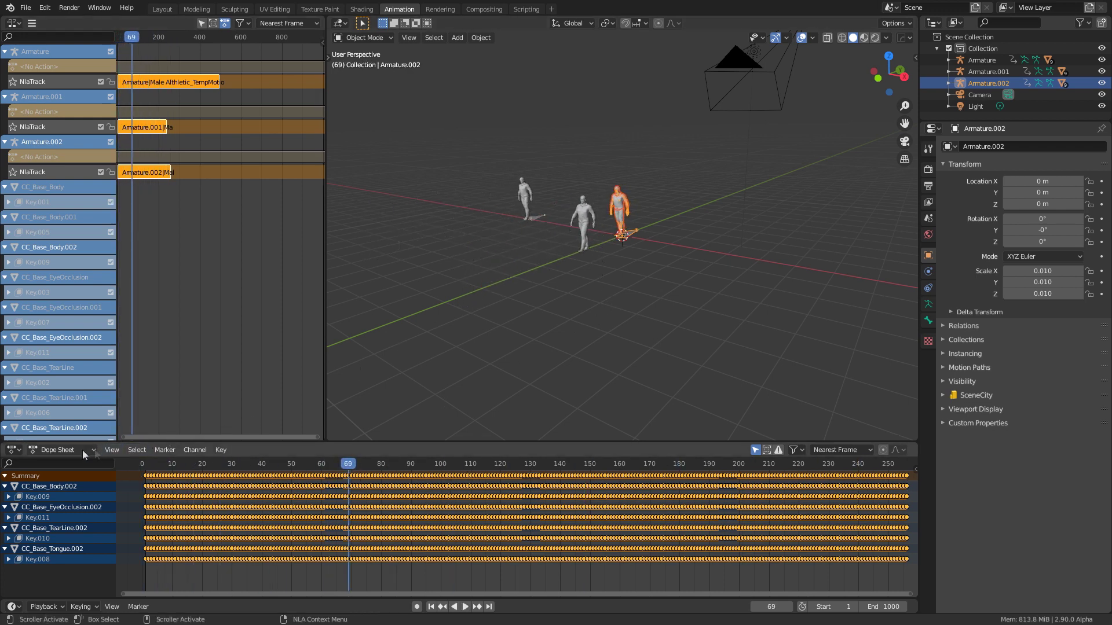
Set the lower panel to the Action Editor and select Armature.002
left_click(66, 450)
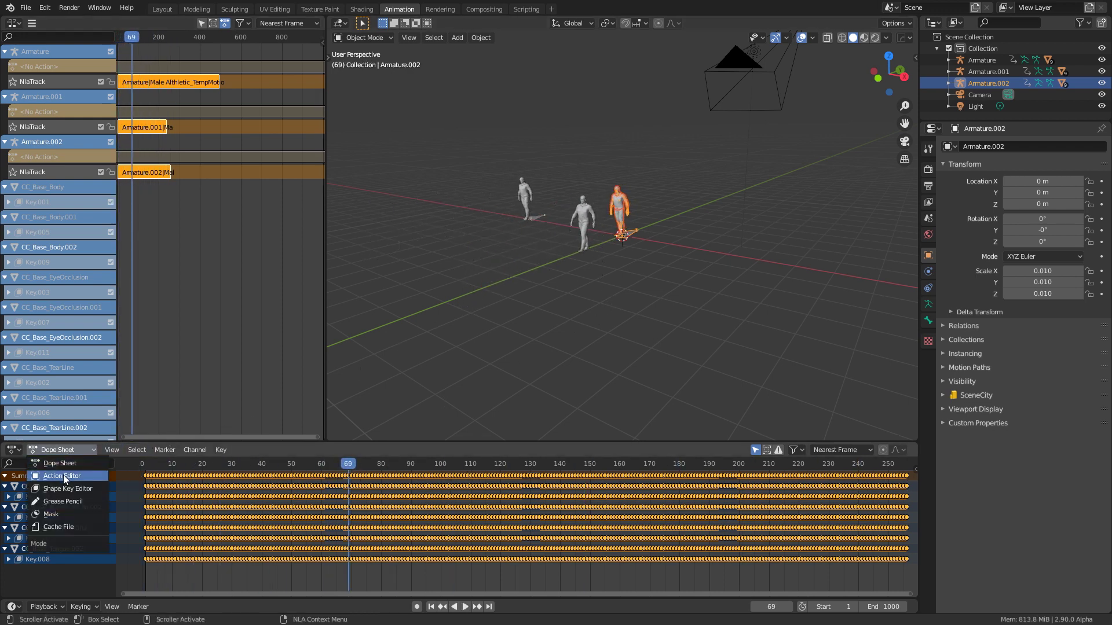
left_click(64, 475)
left_click(632, 238)
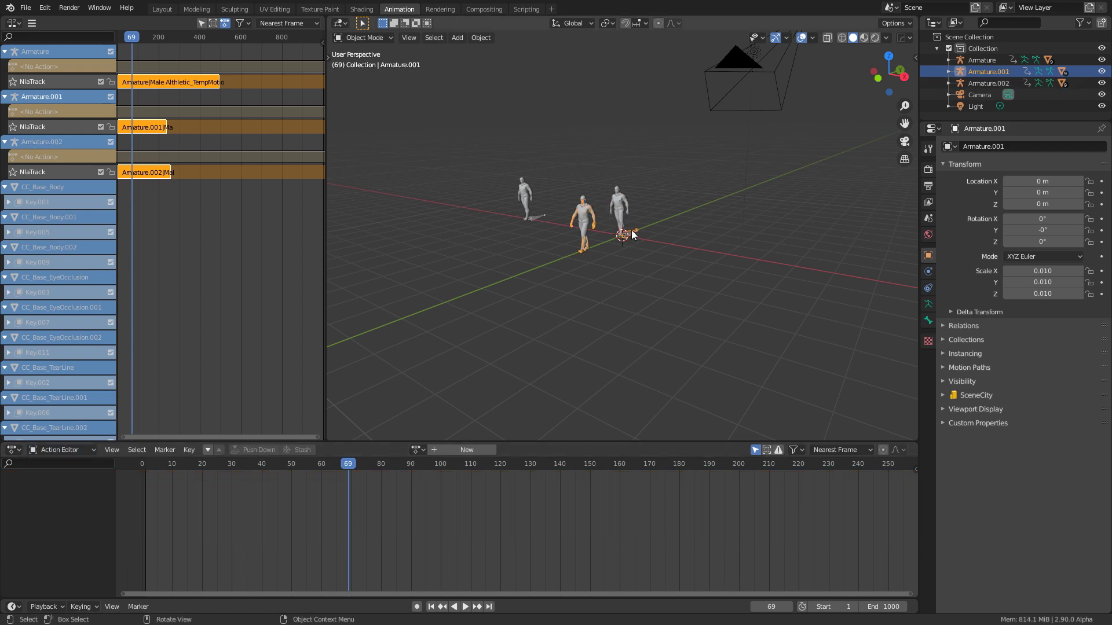
left_click(631, 235)
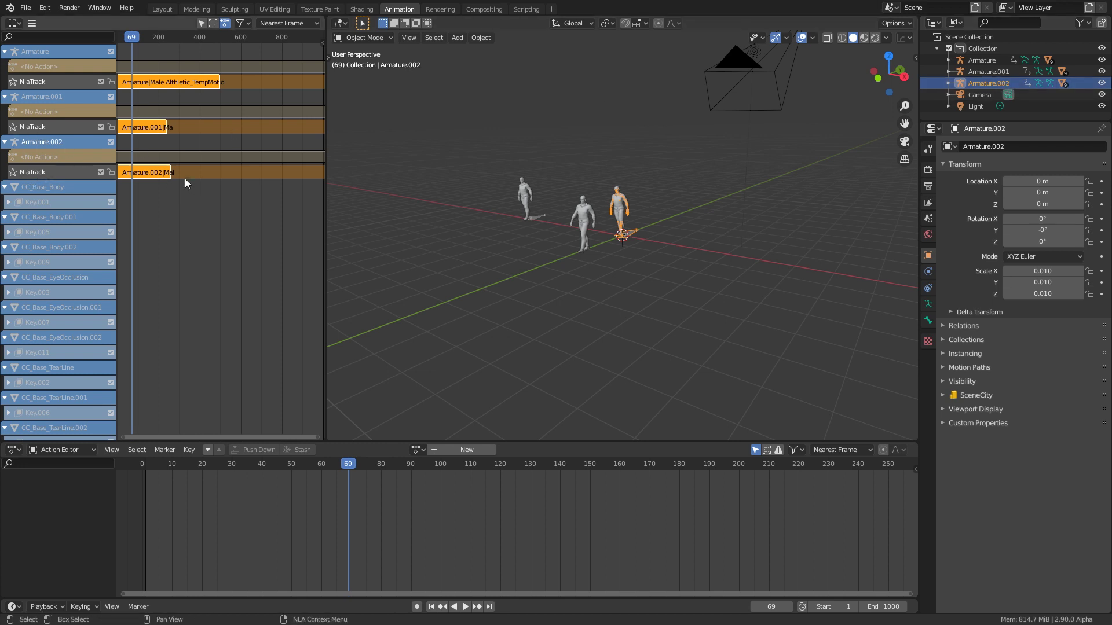
Rename Armature.002's strip action to WalkStart while editing it in place
left_click(162, 171)
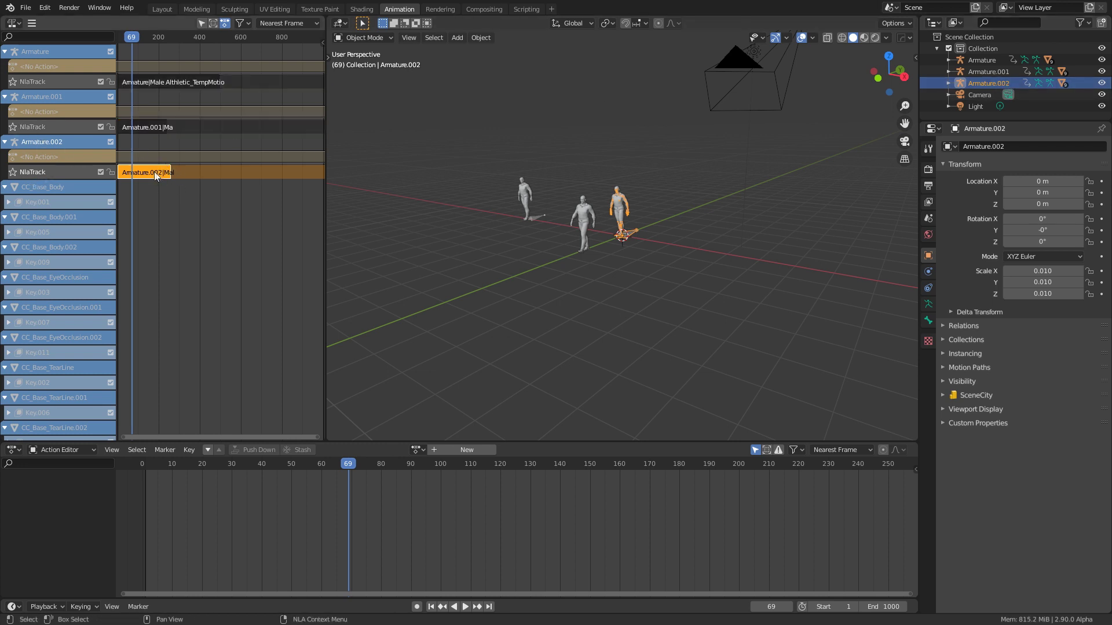
key("Tab")
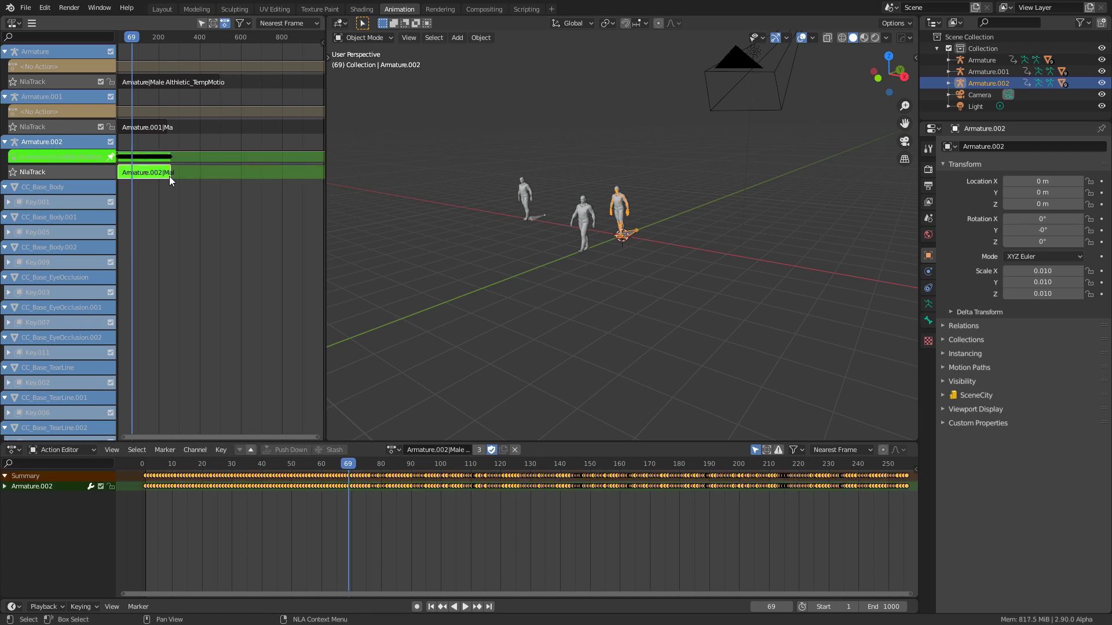
left_click(439, 450)
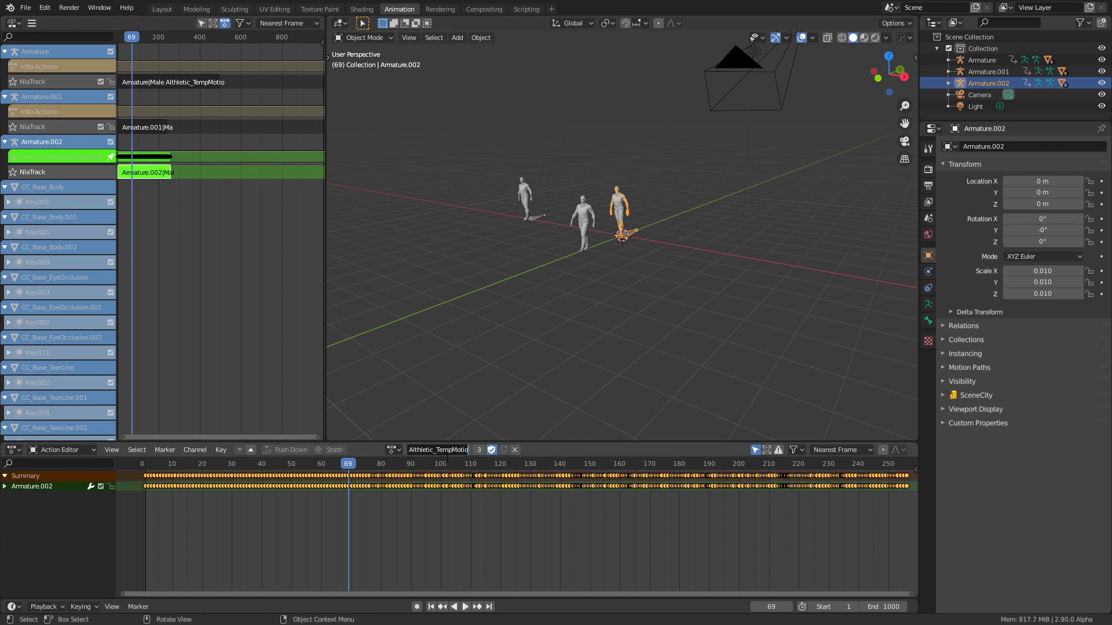
type("S")
key("BackSpace")
key("BackSpace")
key("BackSpace")
key("Return")
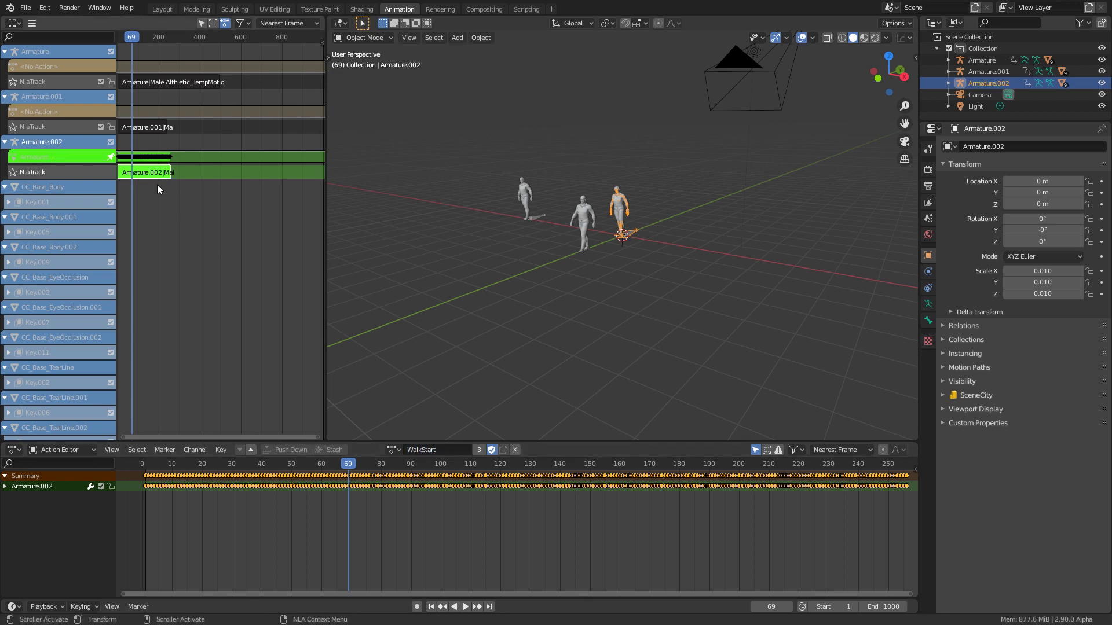
key("Tab")
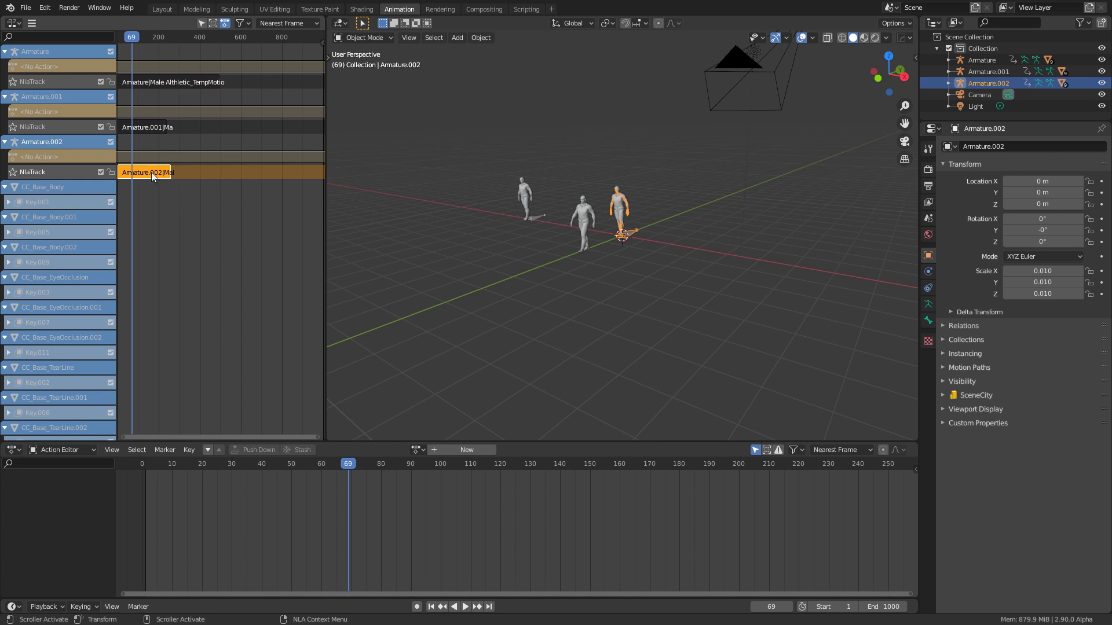
Delete Armature.002's NLA strip and the whole Armature.002 hierarchy
key("x")
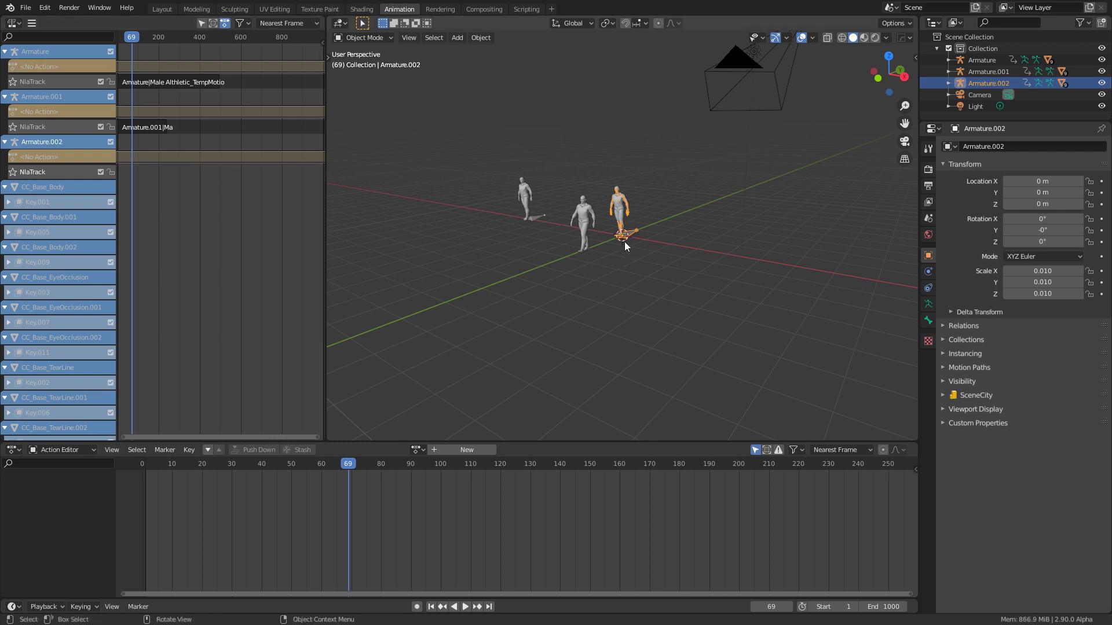
left_click(624, 241)
middle_click_drag(629, 237, 637, 205)
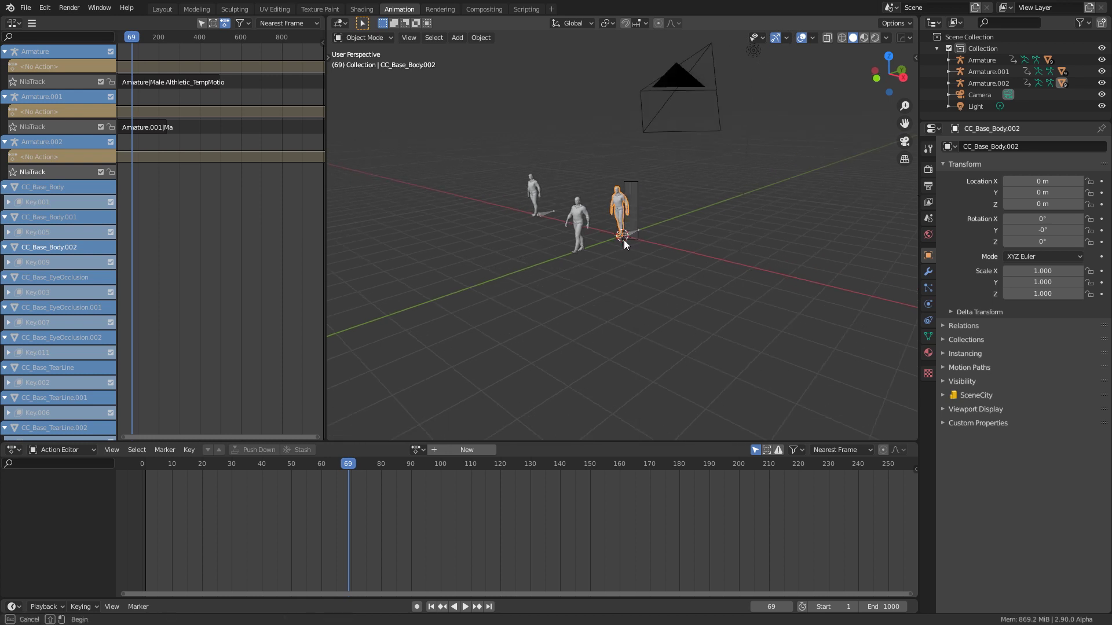
right_click(982, 84)
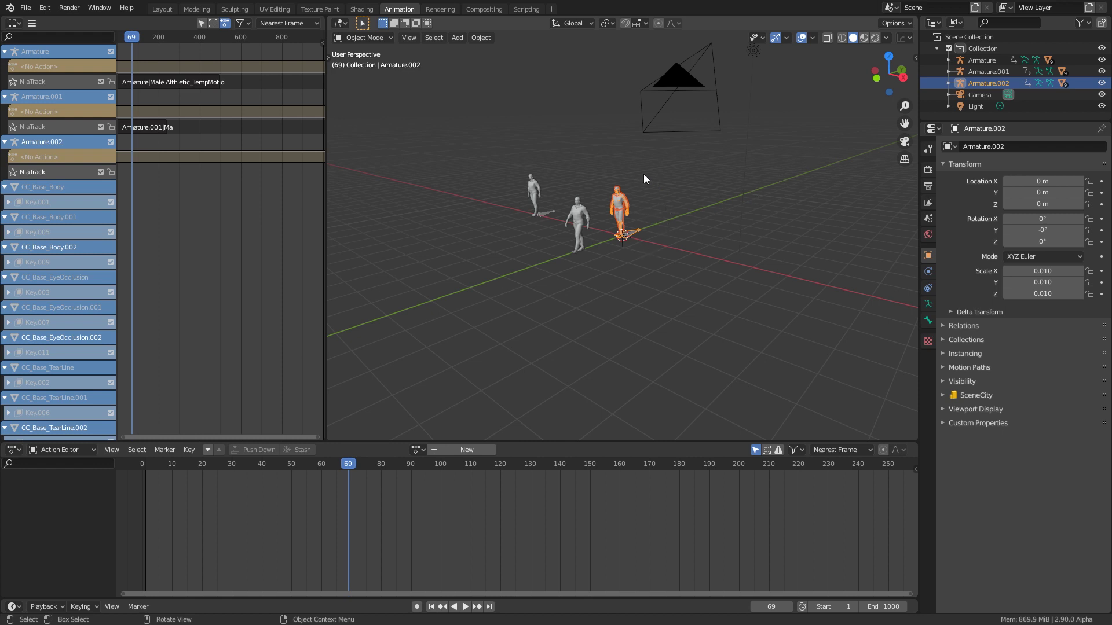
key("Delete")
Play and scrub the animation to check the two remaining walkers
key("space")
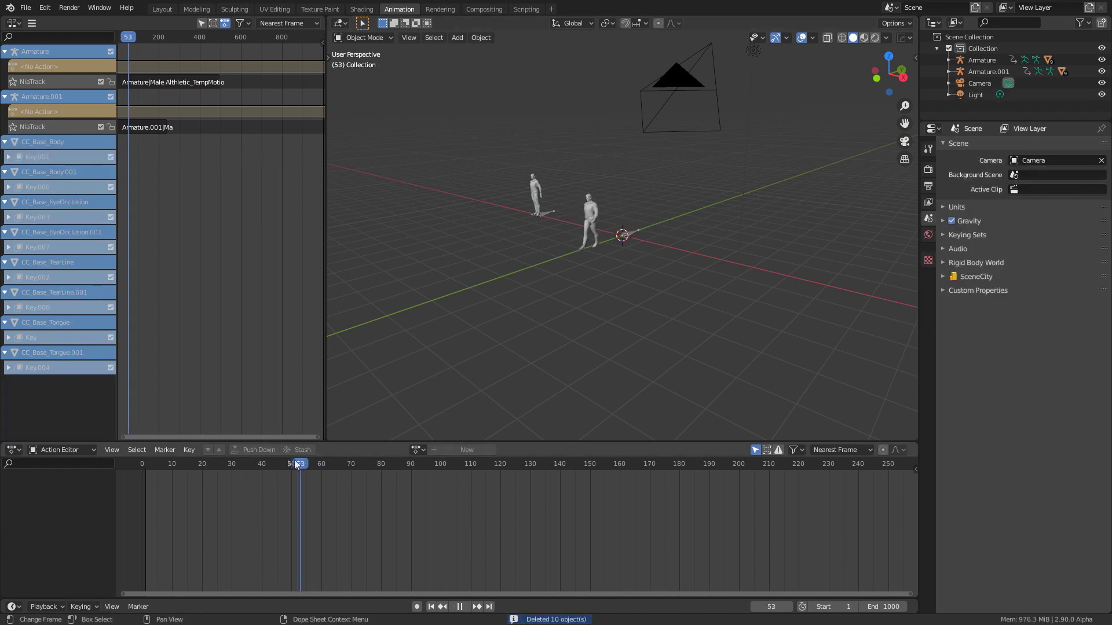
mouse_move(349, 463)
left_mouse_down()
mouse_move(176, 463)
mouse_move(393, 453)
left_mouse_up()
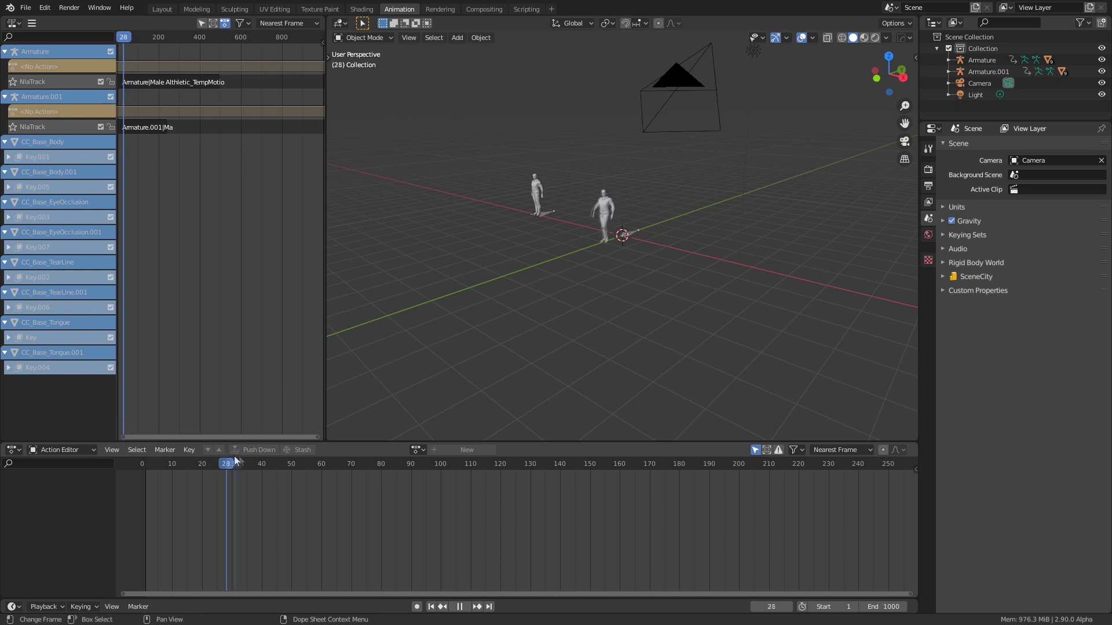
left_click_drag(394, 452, 687, 439)
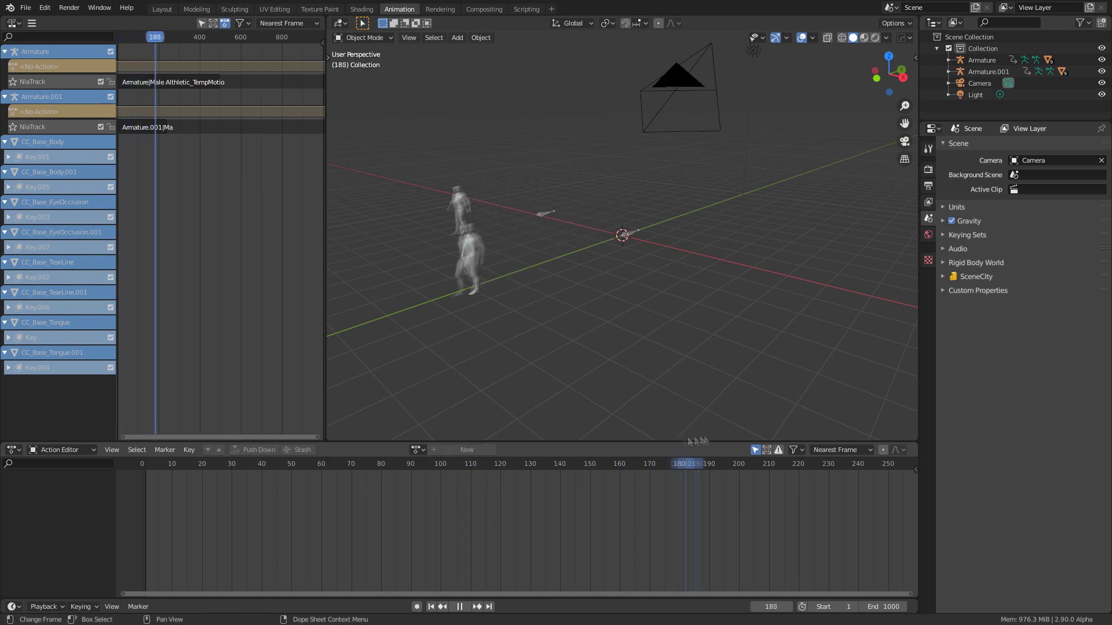
key("Escape")
left_click(182, 128)
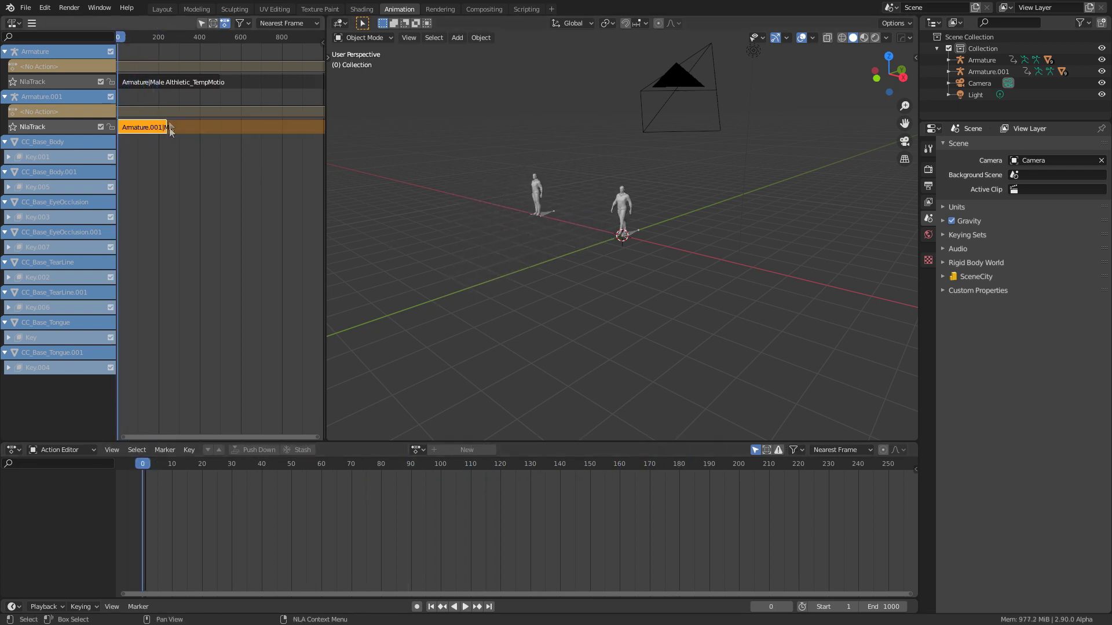
Rename Armature.001's strip action to WalkEnd, then delete its NLA strip with X
left_click(635, 232)
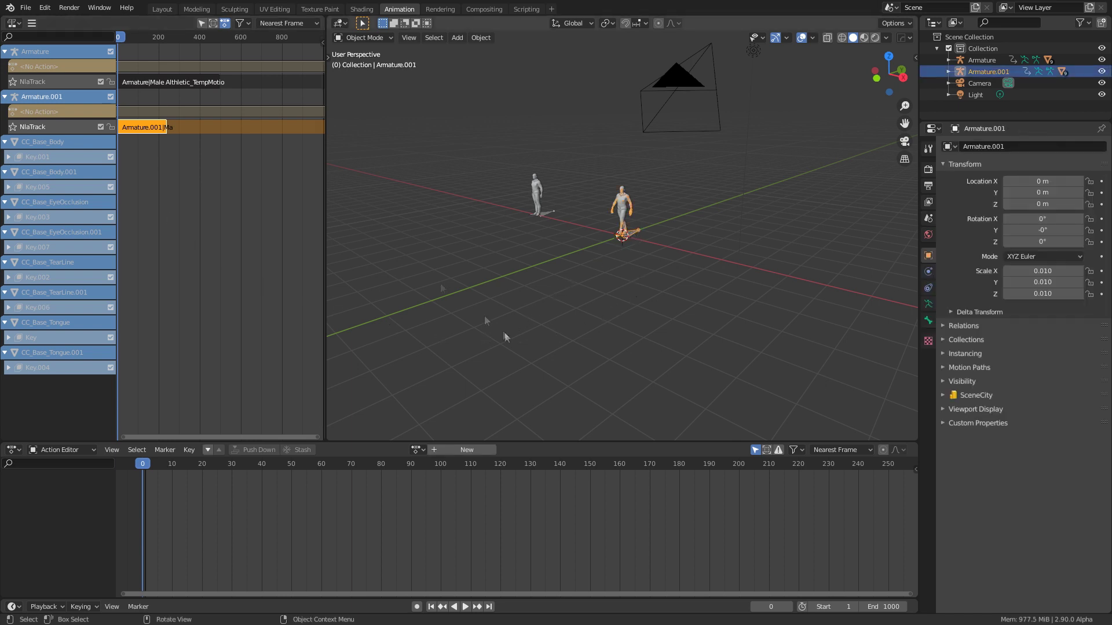
key("Tab")
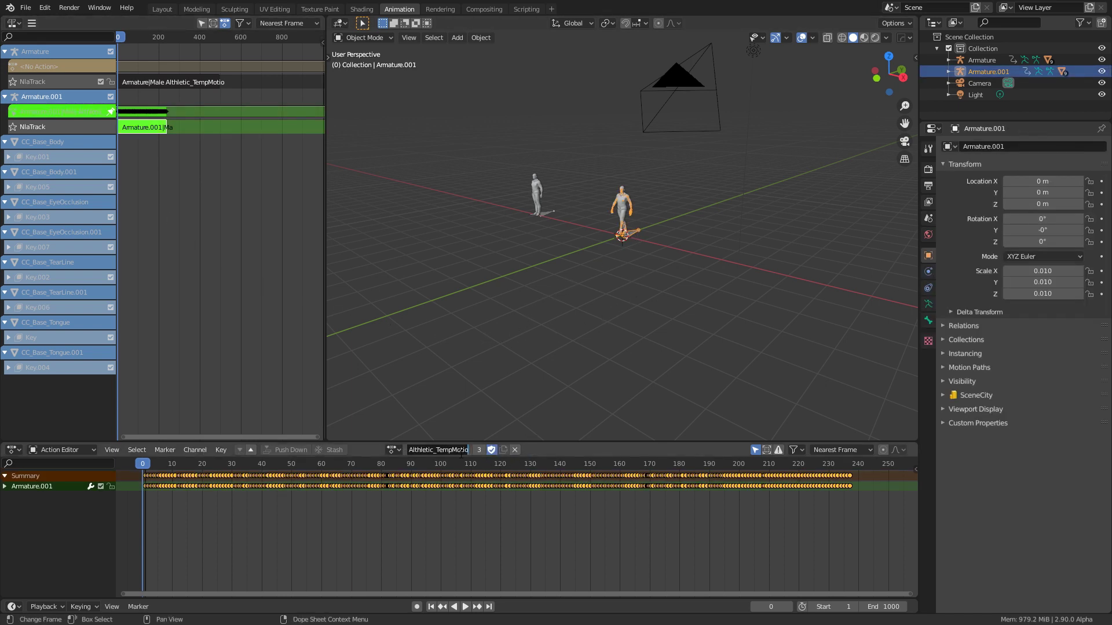
type("WalkEnd")
key("Return")
key("Tab")
left_click(144, 128)
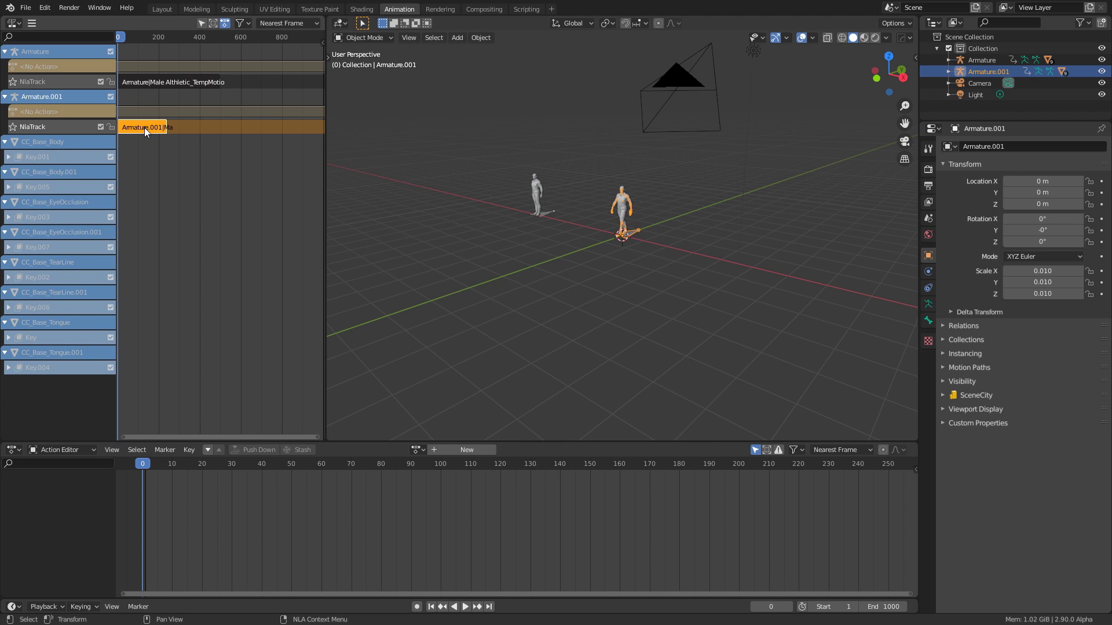
key("x")
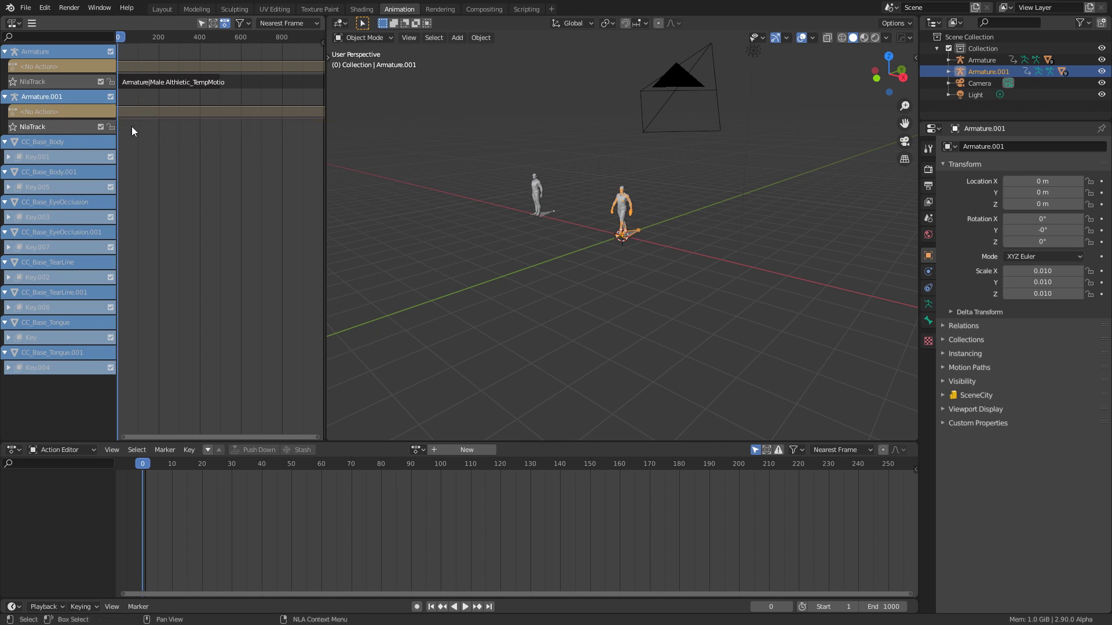
Add a WalkStart strip to Armature.001's NLA track and preview it
key("shift+a")
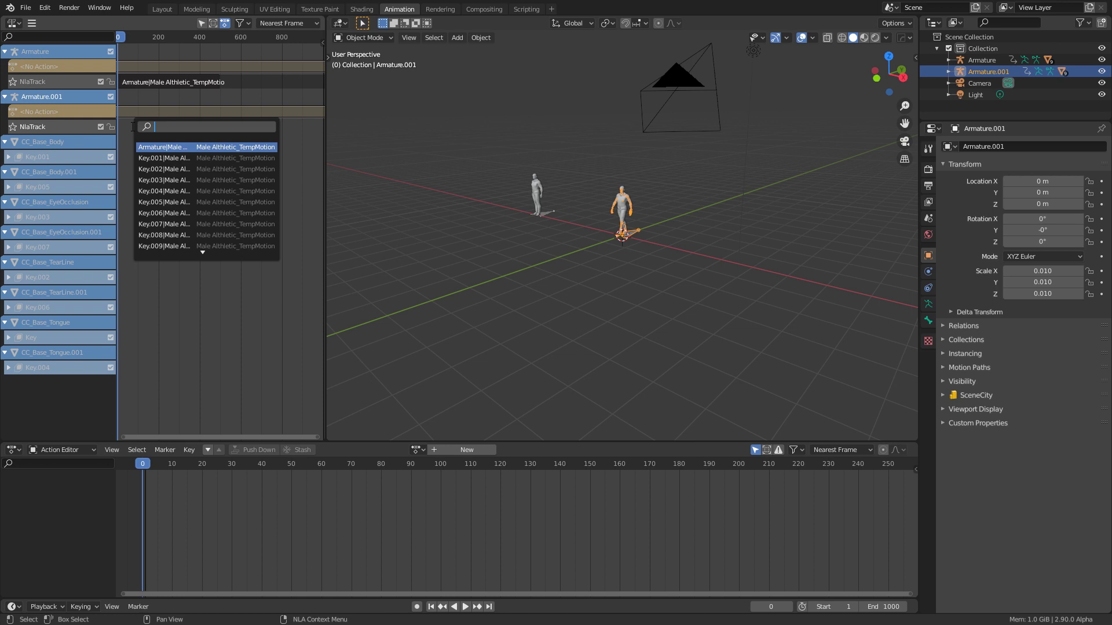
type("walk")
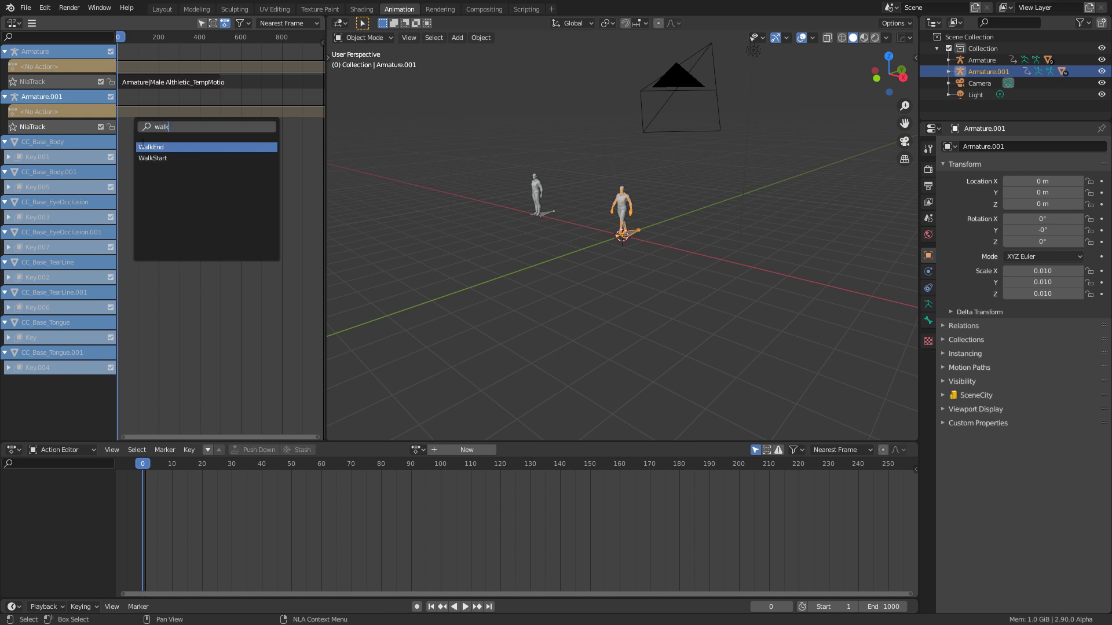
left_click(143, 157)
left_click_drag(183, 465, 562, 492)
key("Escape")
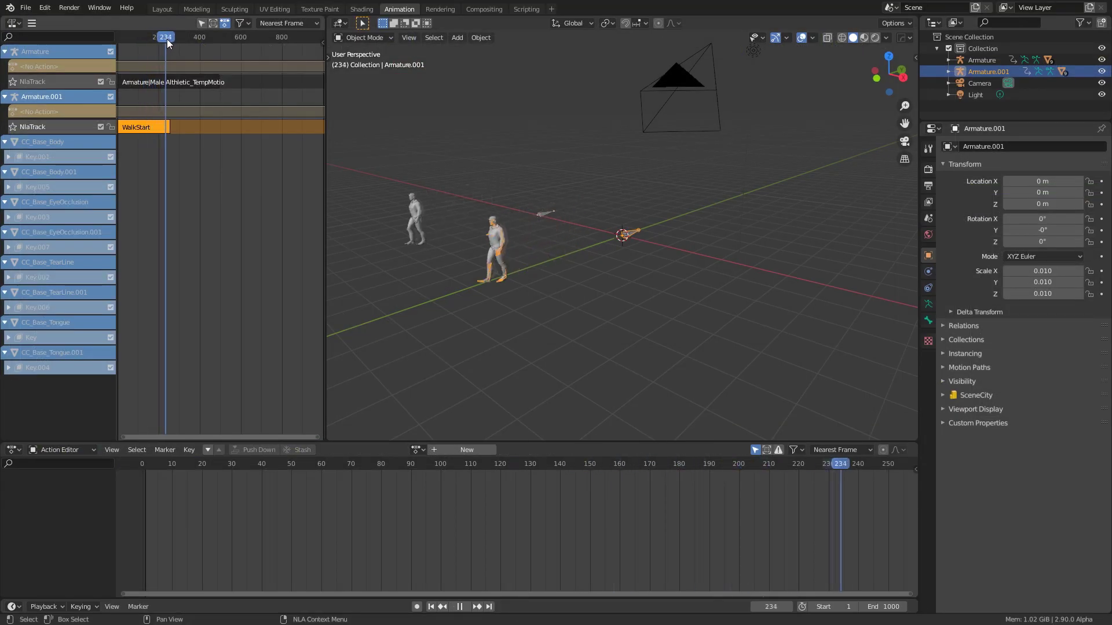
key("space")
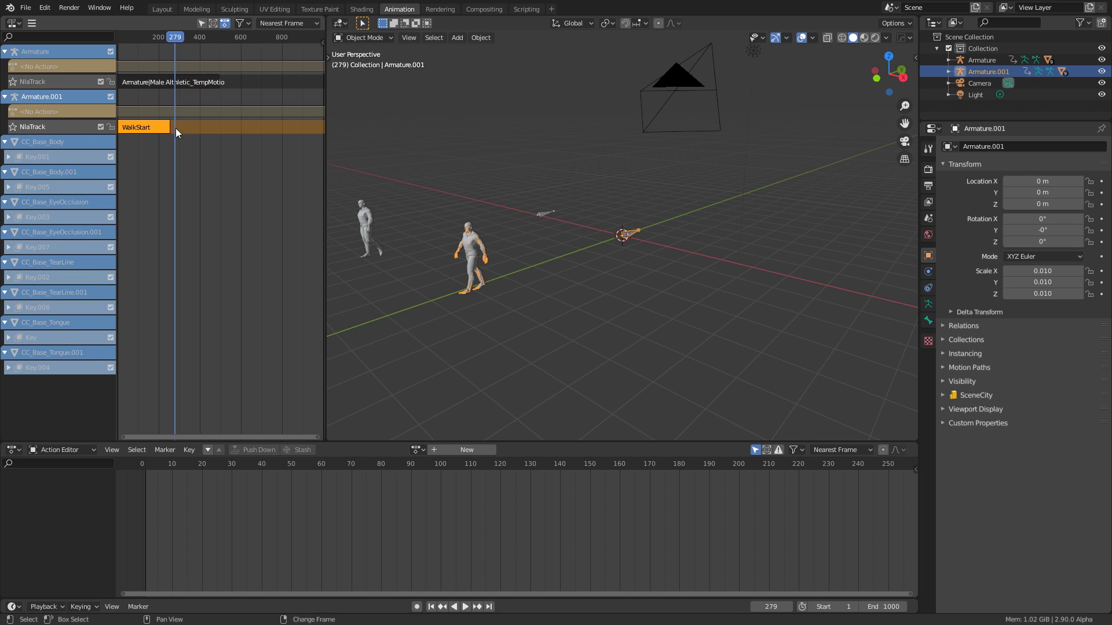
Add a WalkEnd strip, slide it against WalkStart, and check the transition around frame 255
key("shift+a")
type("walk")
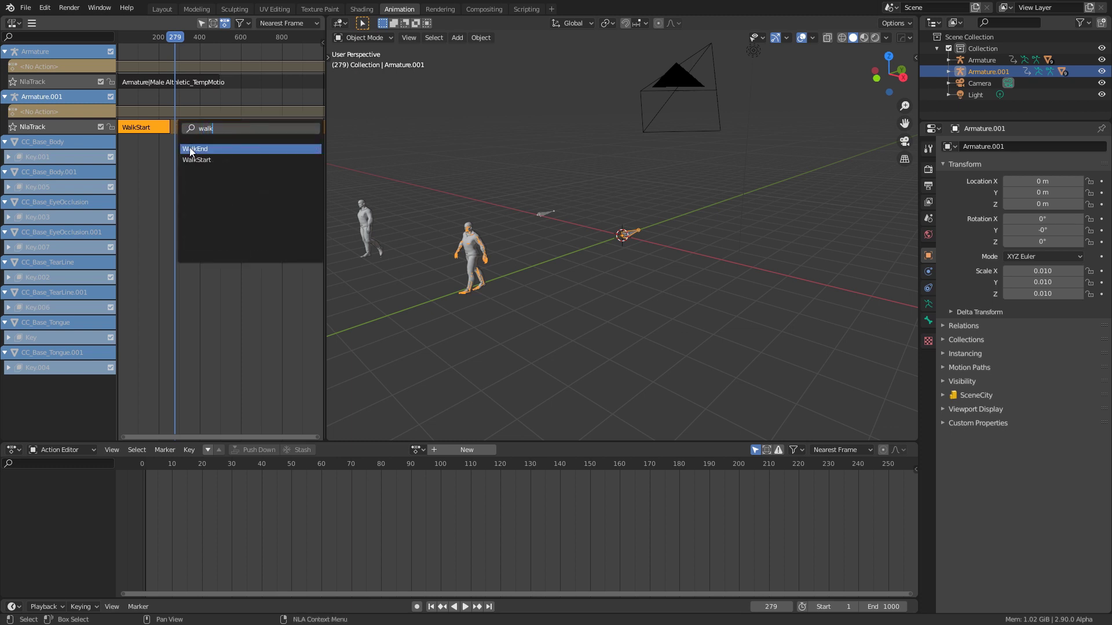
left_click(189, 150)
key("Tab")
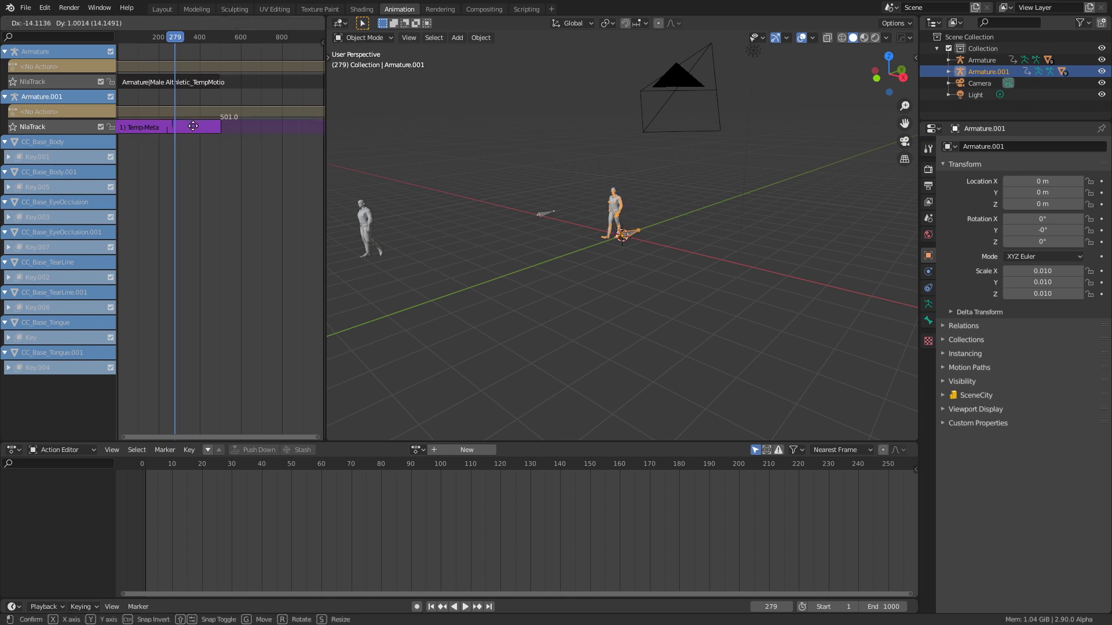
key("Tab")
left_click(193, 127)
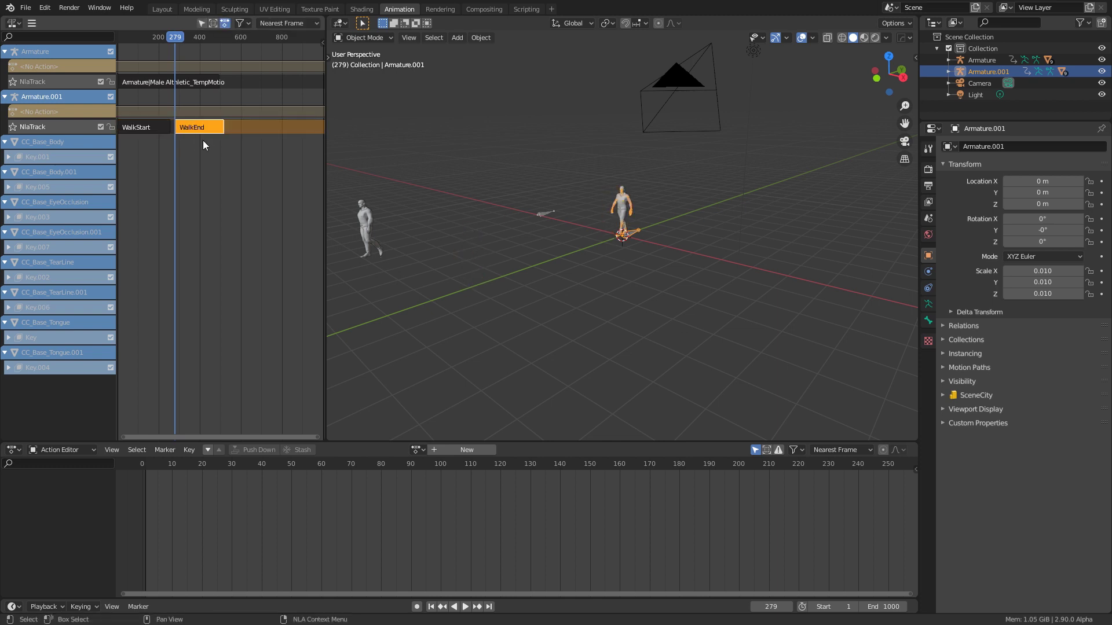
left_click_drag(202, 128, 157, 131)
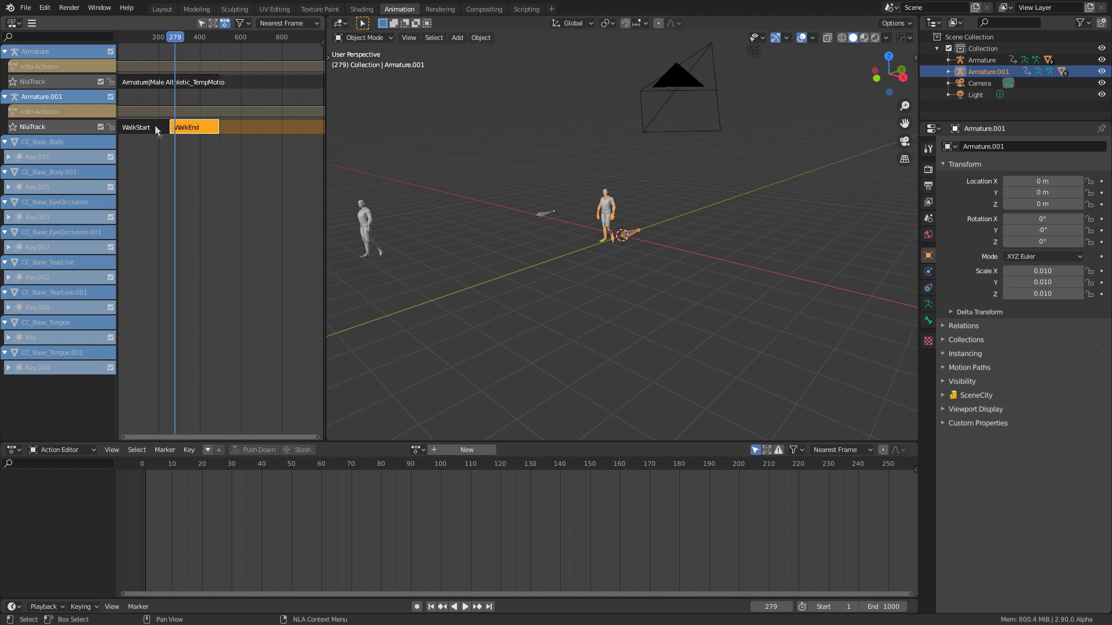
mouse_move(175, 36)
left_mouse_down()
mouse_move(144, 40)
mouse_move(171, 39)
left_mouse_up()
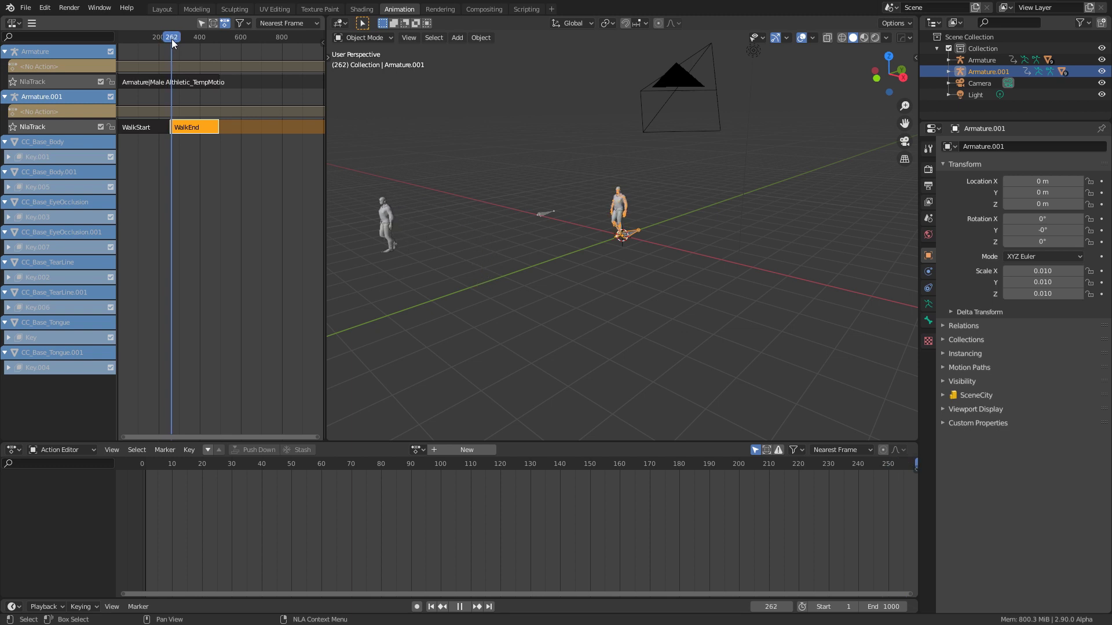
scroll(188, 175, "up", 2)
scroll(182, 169, "up", 2)
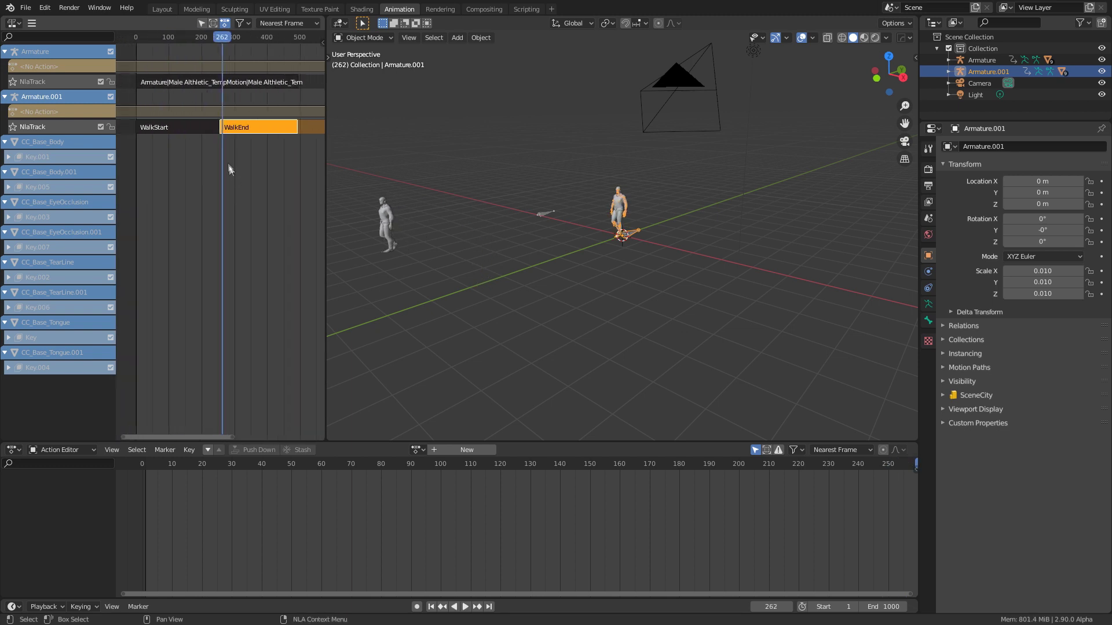
scroll(228, 157, "up", 4)
left_click_drag(223, 38, 218, 38)
left_click(209, 126)
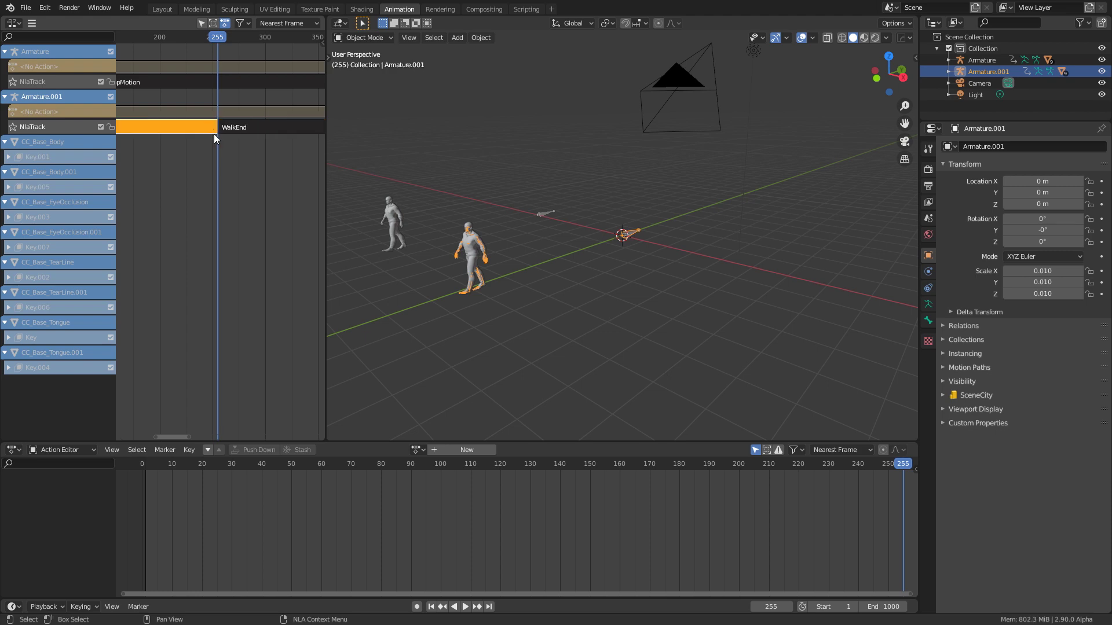
Edit the WalkStart action, select its frame-255 keyframe, and put the armature in Pose Mode
key("Tab")
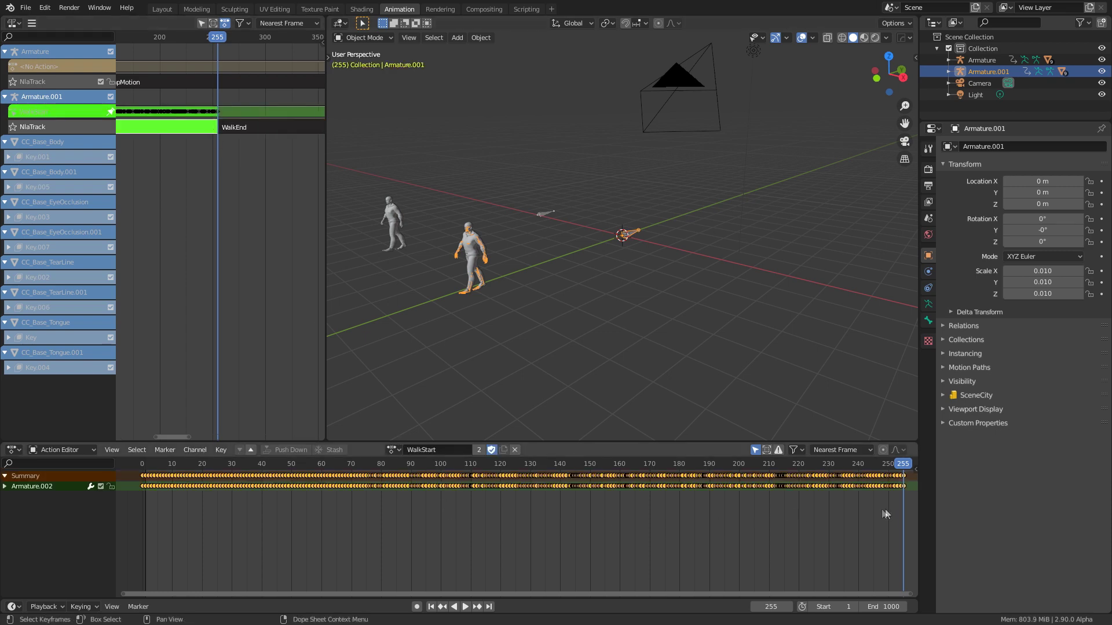
scroll(884, 509, "up", 2)
scroll(581, 514, "up", 3)
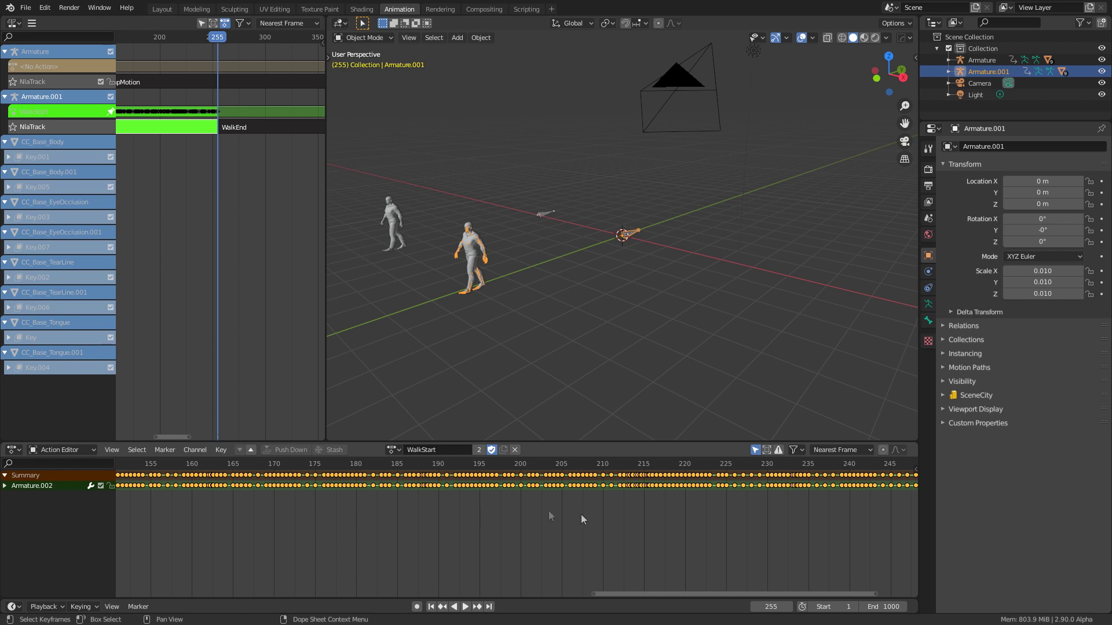
scroll(793, 495, "right", 4, "ctrl")
scroll(561, 498, "right", 2, "ctrl")
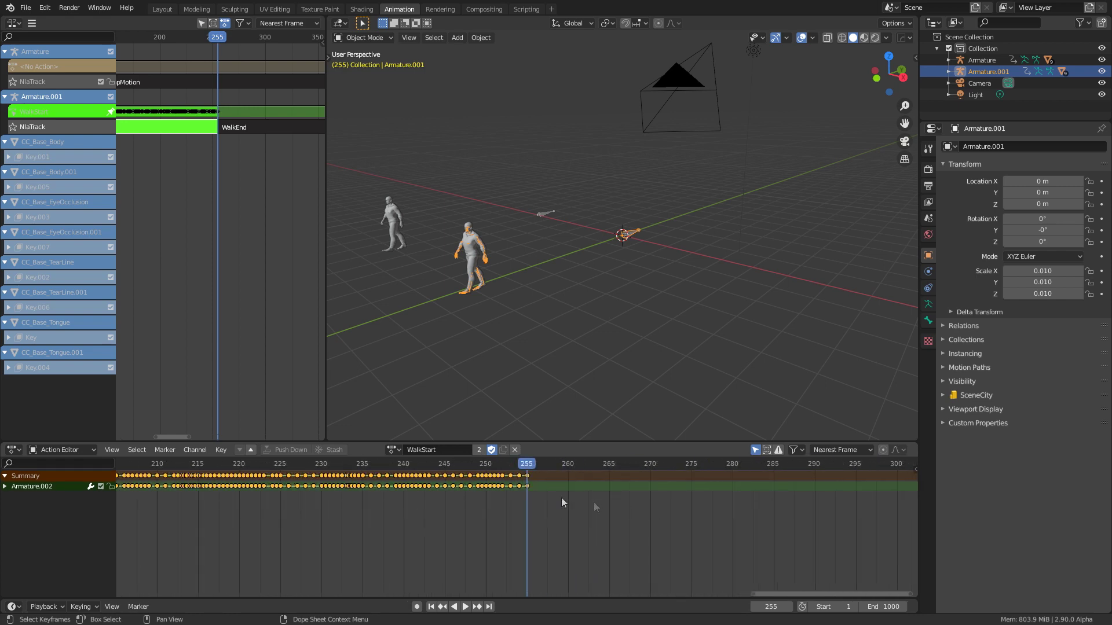
left_click(525, 476)
scroll(455, 125, "up", 3)
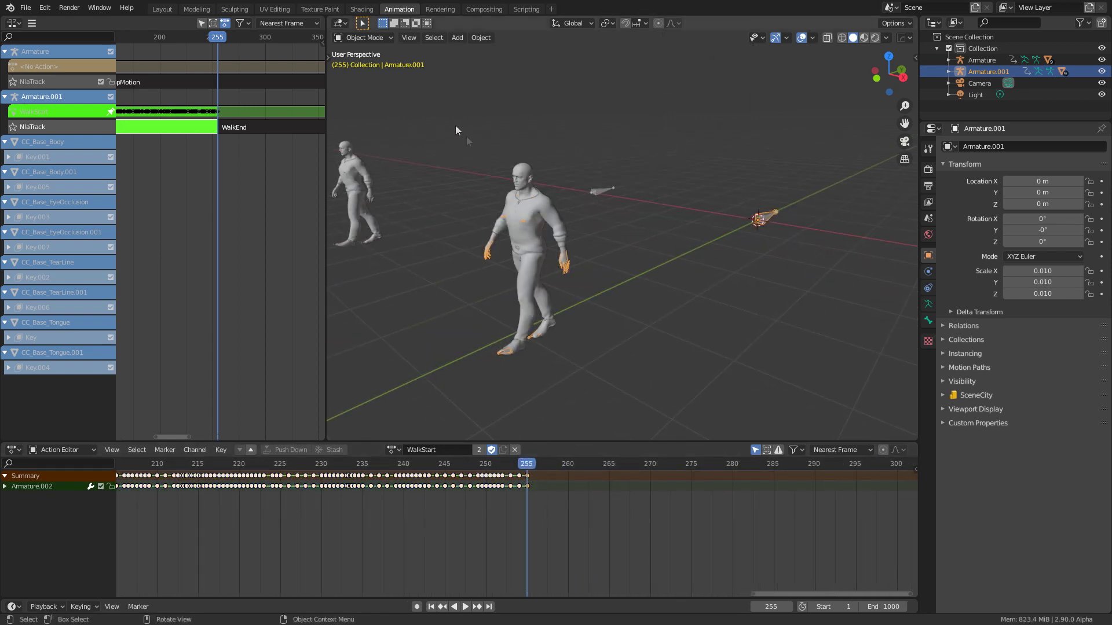
left_click(385, 39)
left_click(372, 79)
scroll(533, 251, "up", 3)
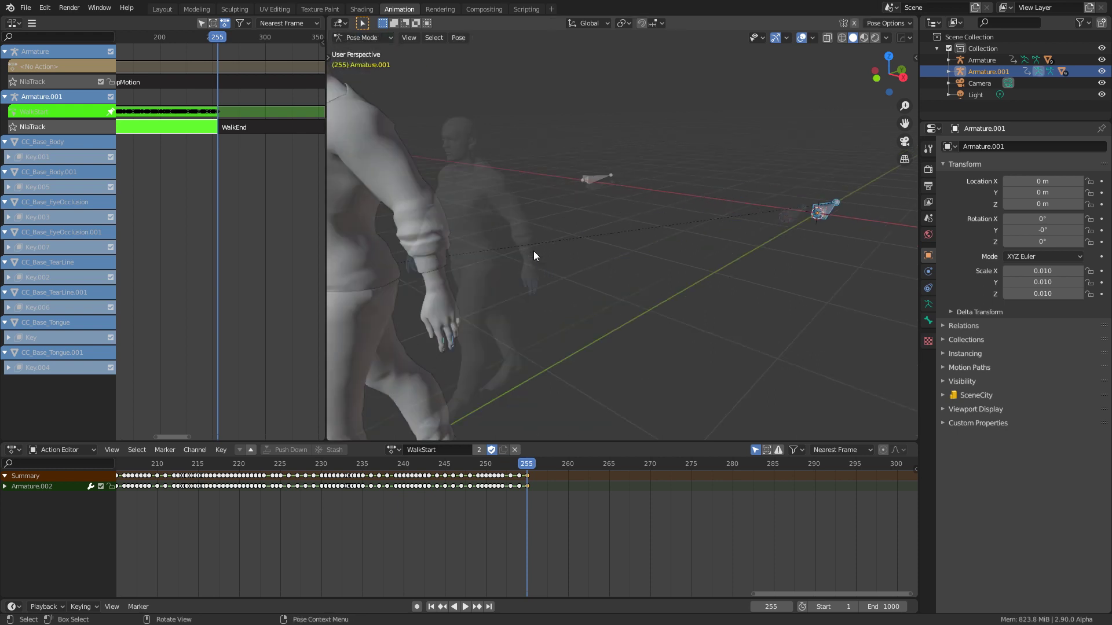
scroll(532, 254, "up", 2)
scroll(533, 255, "down", 4)
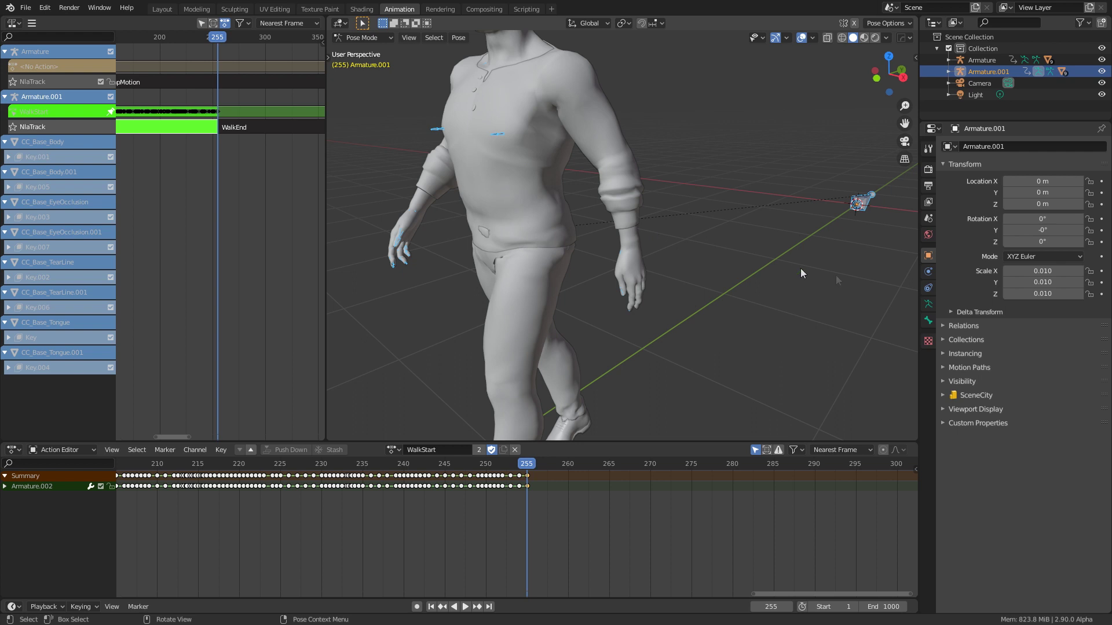
Enable In Front in the armature's Viewport Display so bones draw over the body
left_click(927, 304)
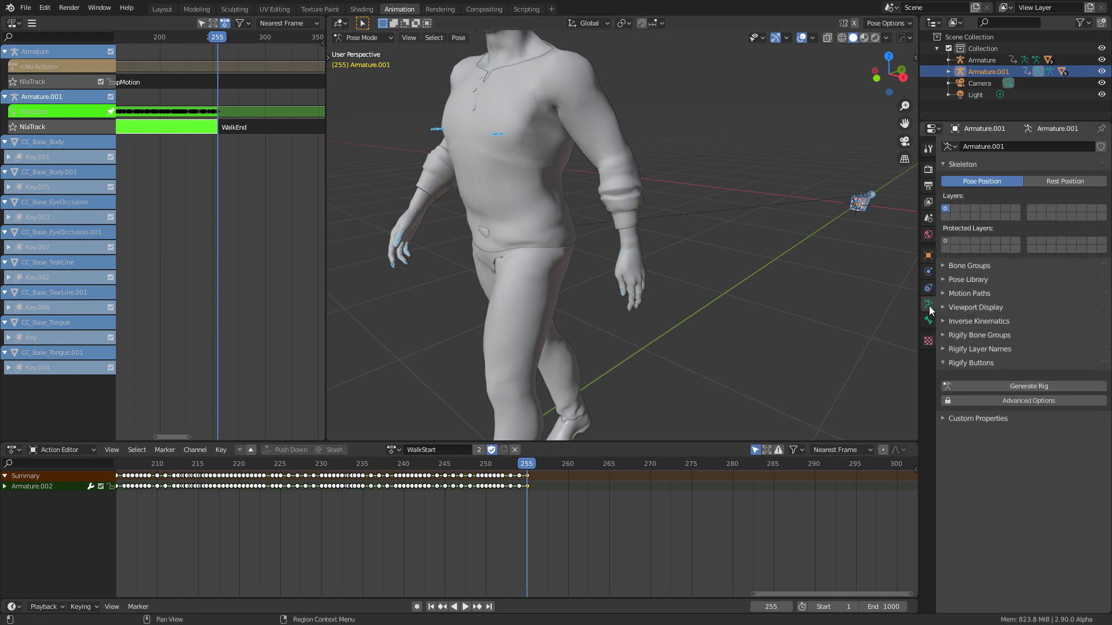
left_click(943, 307)
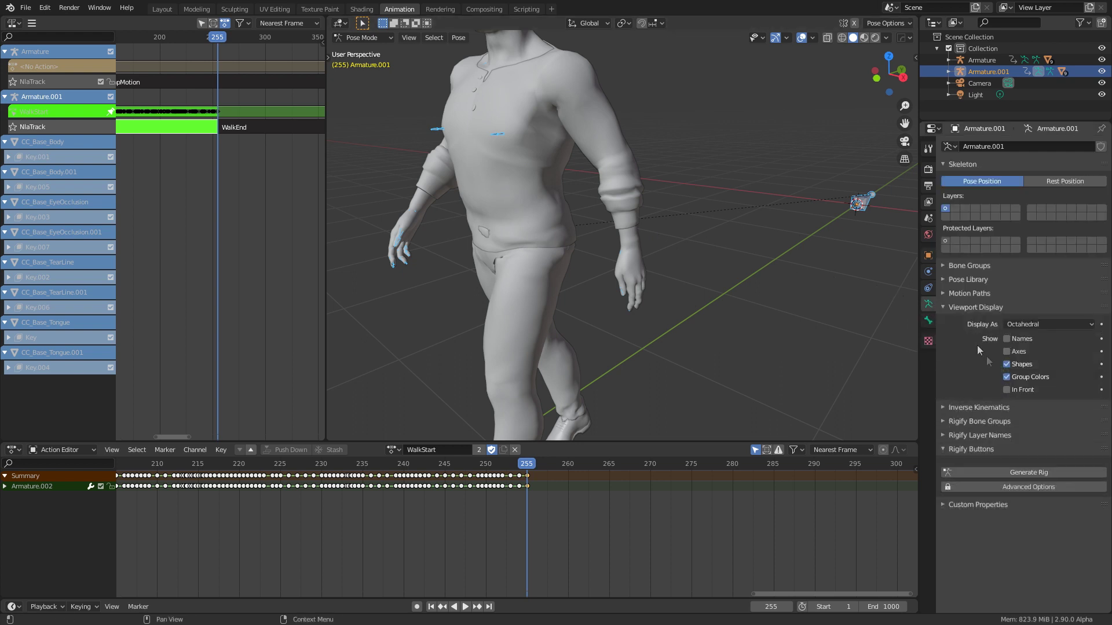
left_click(1007, 390)
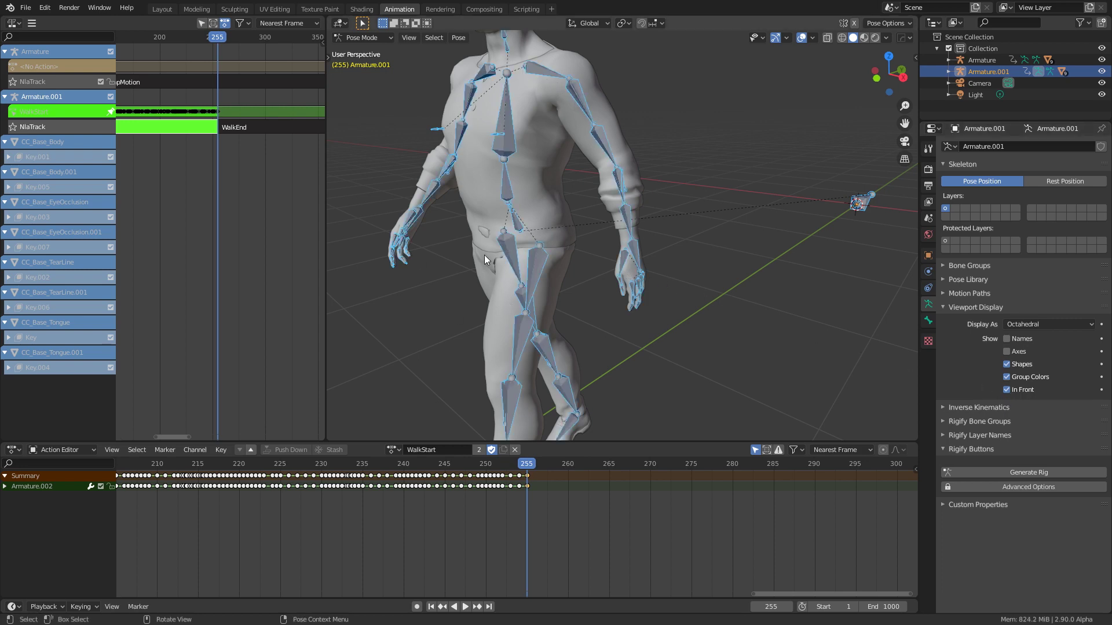
scroll(483, 255, "up", 5)
scroll(582, 212, "down", 4)
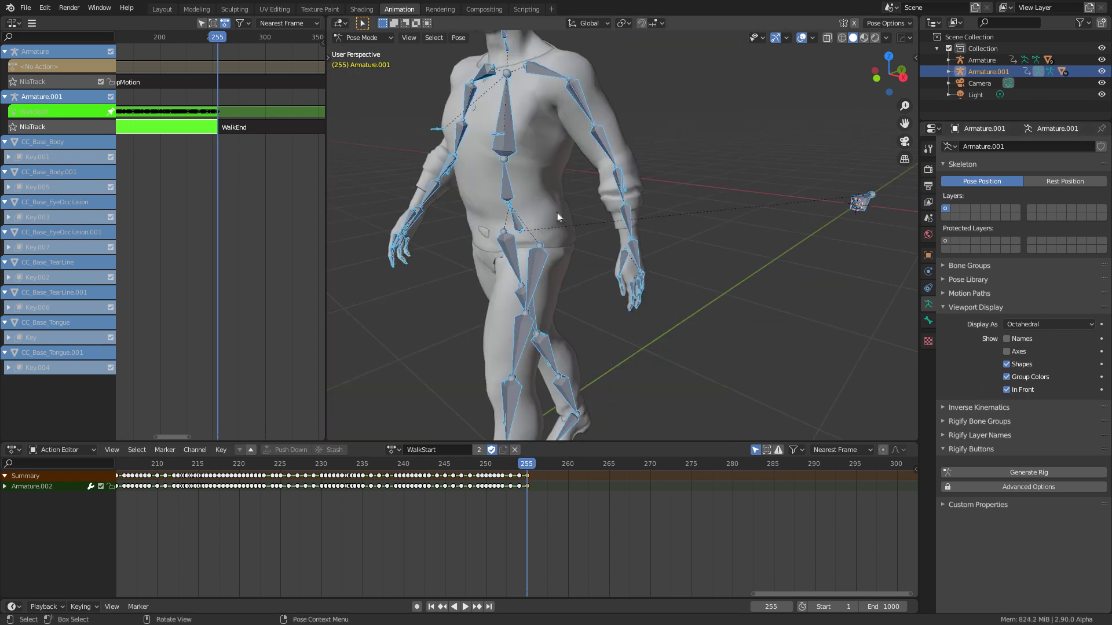
Select the Hip bone and return the viewport to Solid shading
left_click(512, 210)
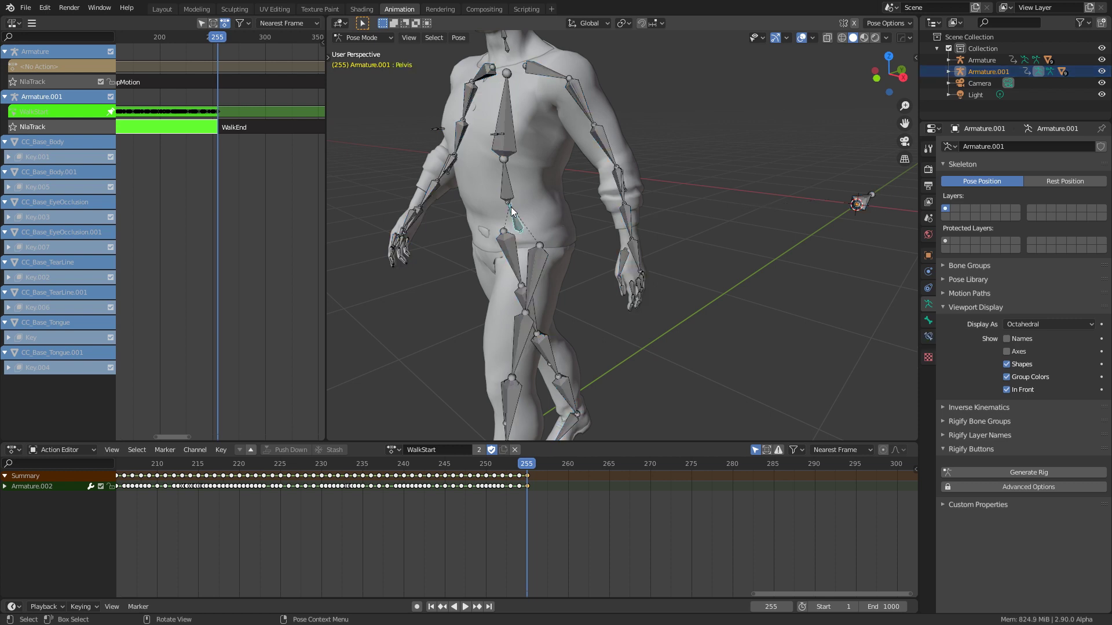
scroll(509, 209, "up", 5)
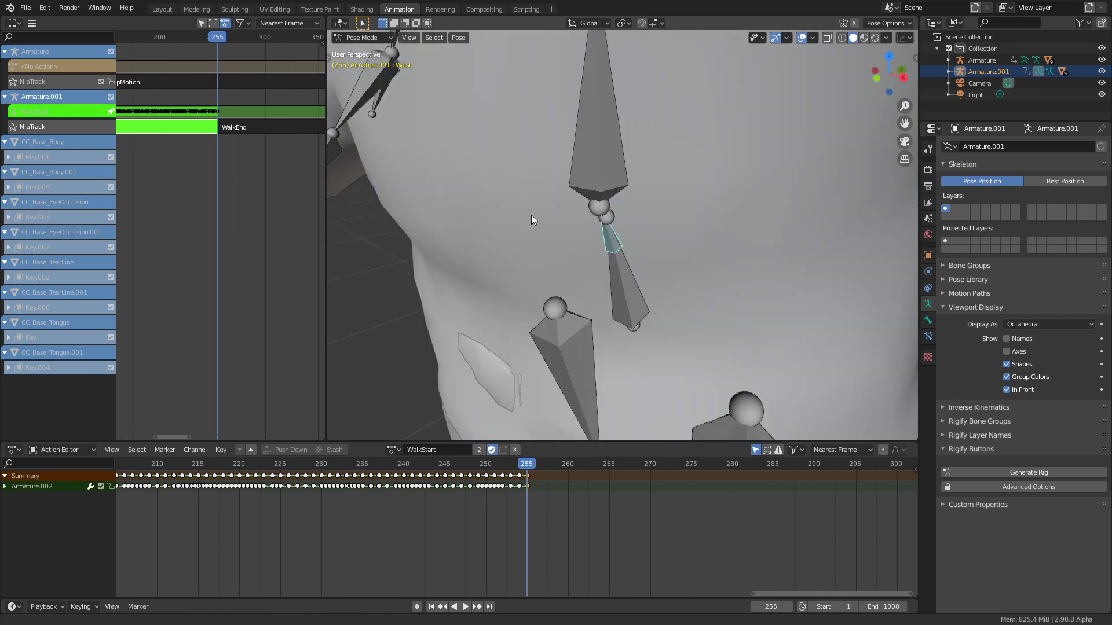
key("shift+z")
left_click(632, 304)
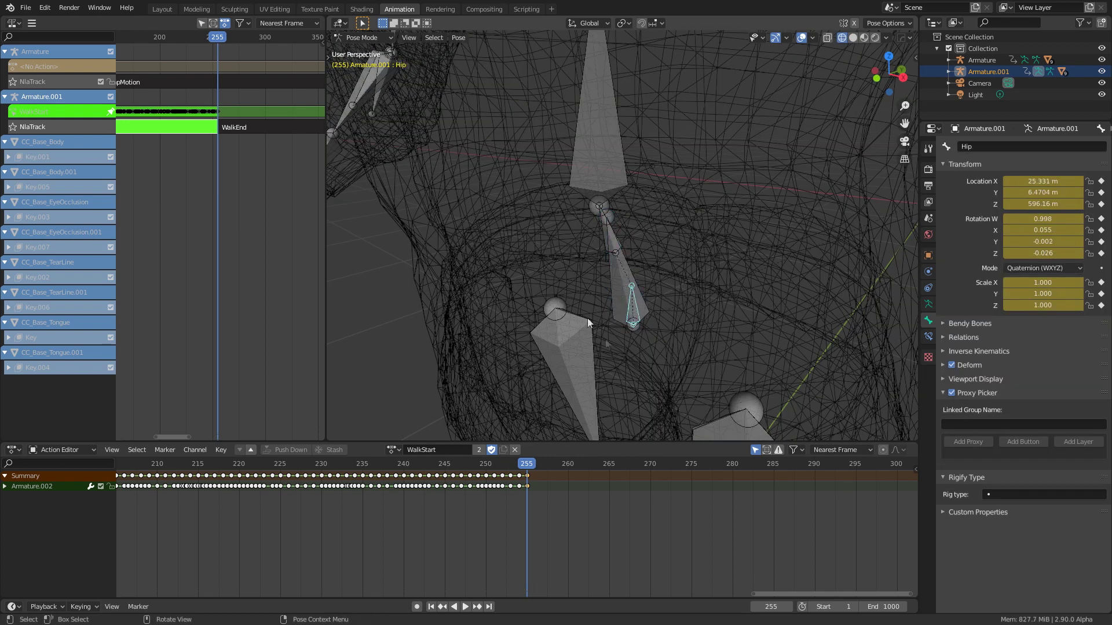
scroll(635, 303, "down", 5)
key("z")
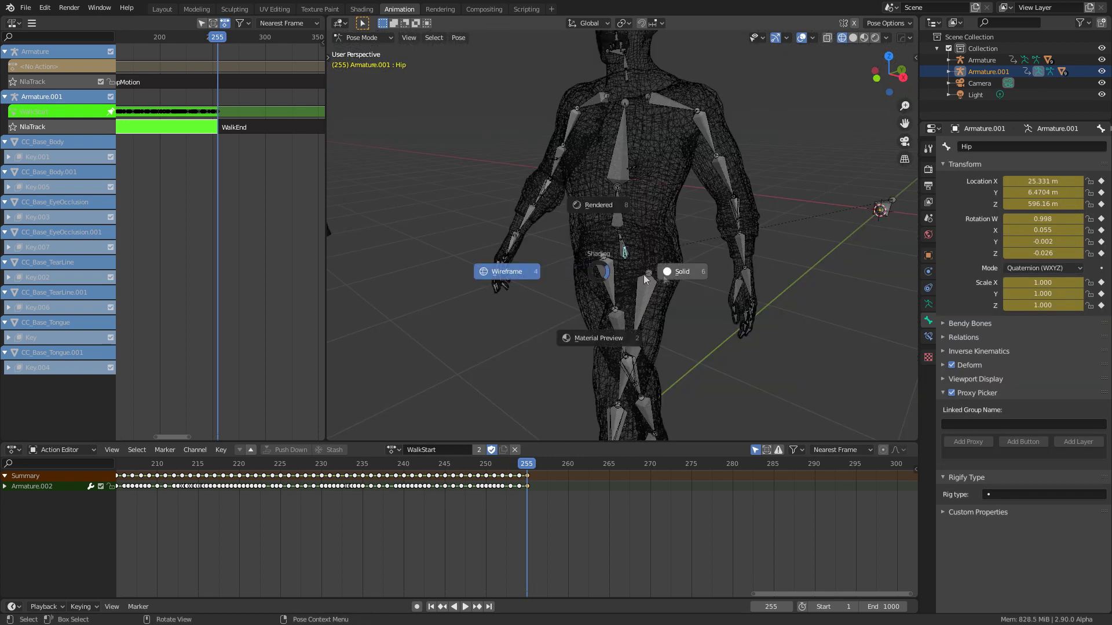
left_click(647, 274)
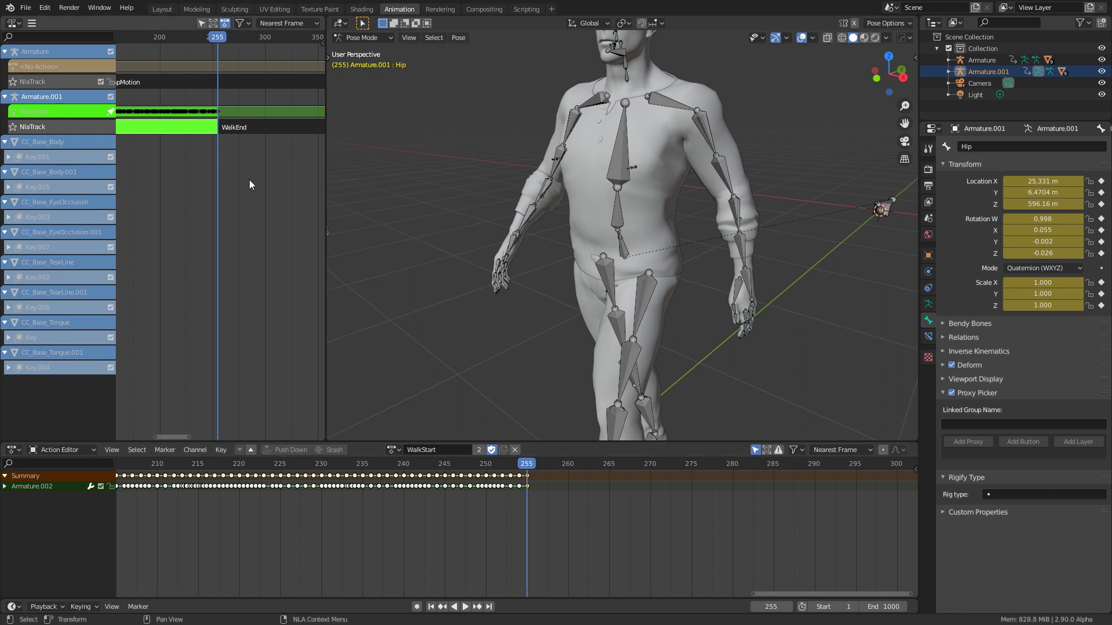
key("Tab")
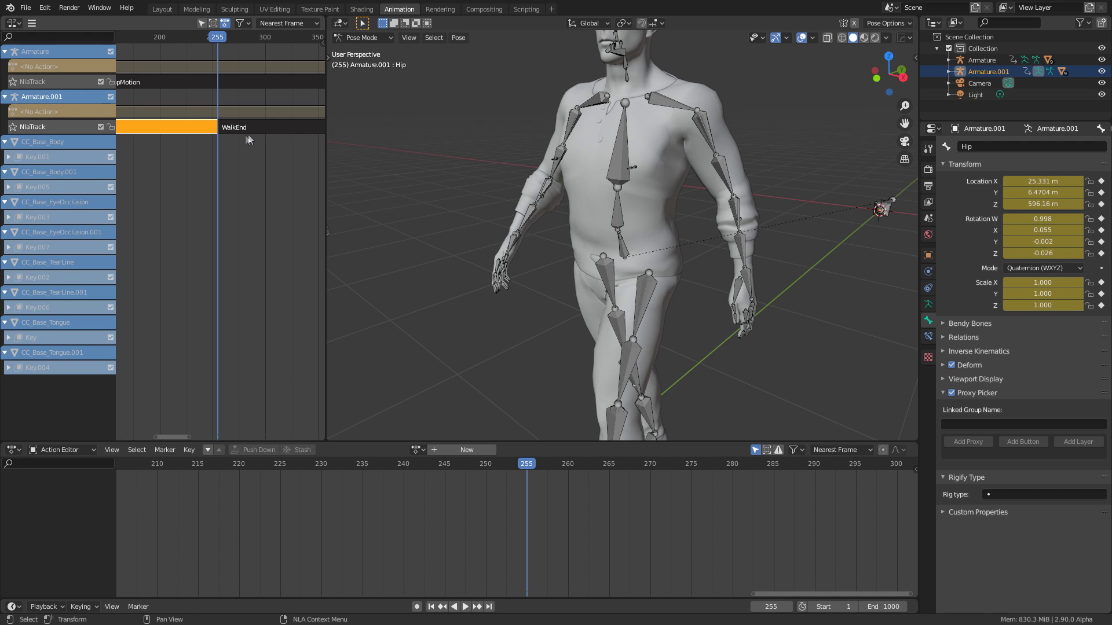
key("shift+s")
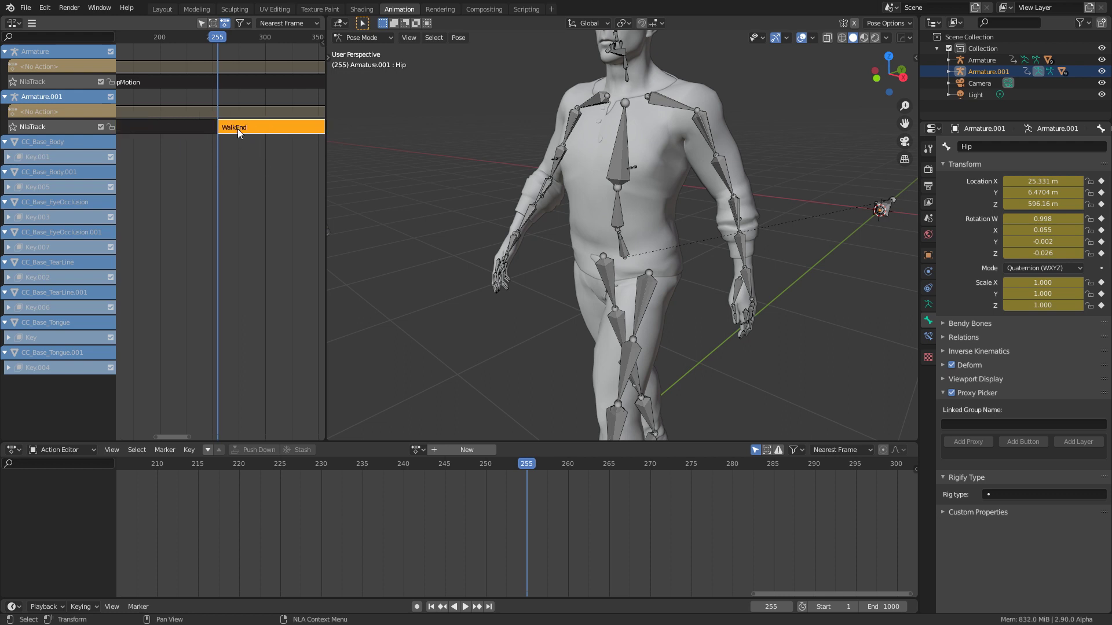
key("Tab")
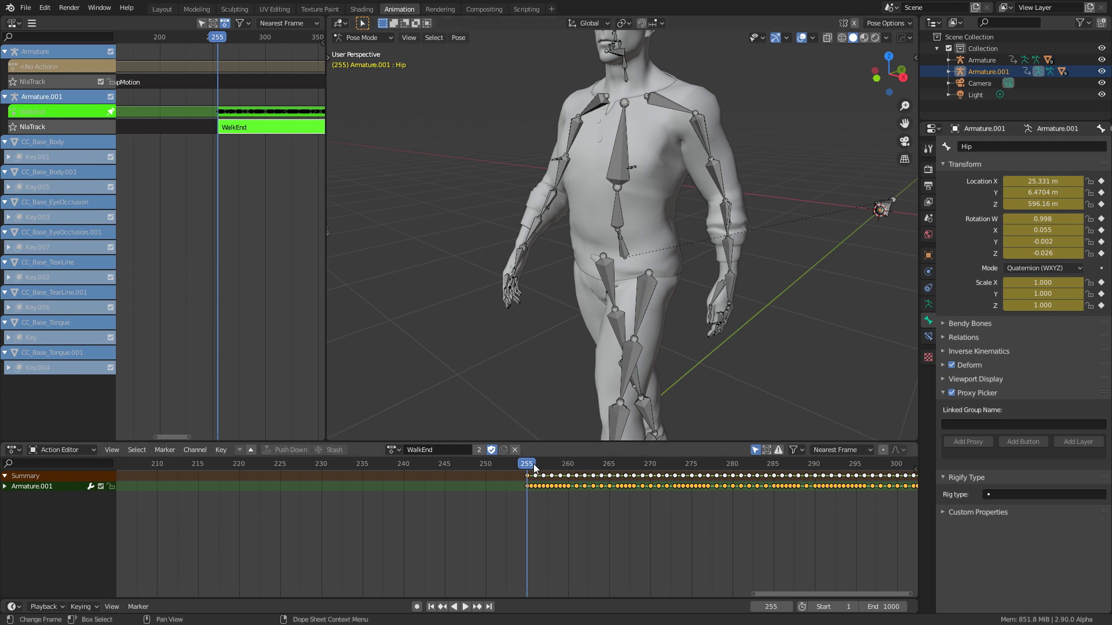
key("Right")
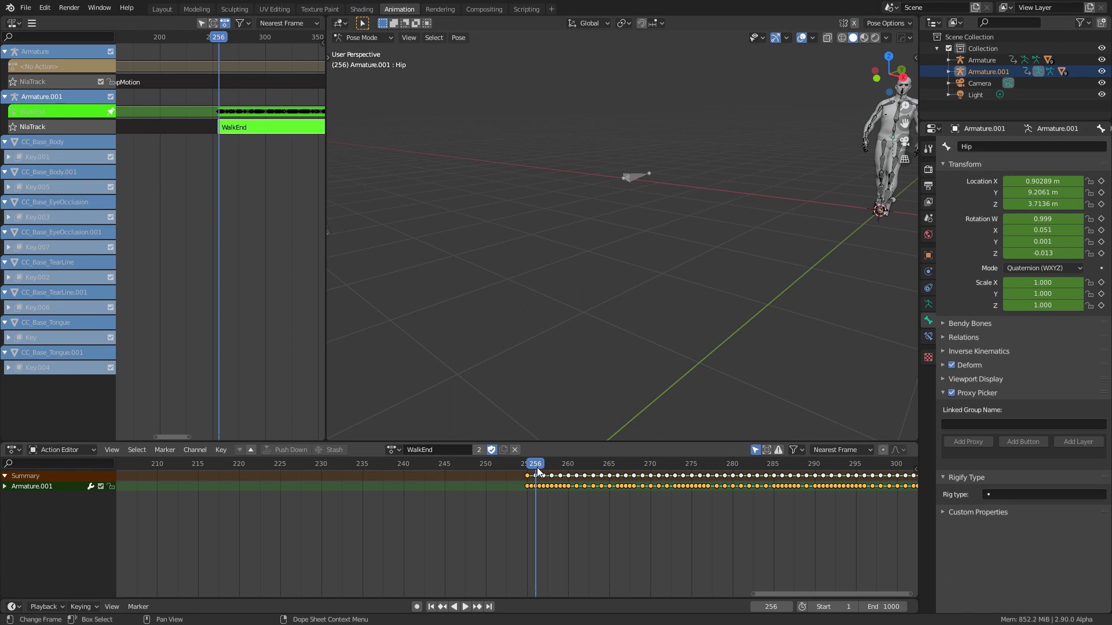
key("Left")
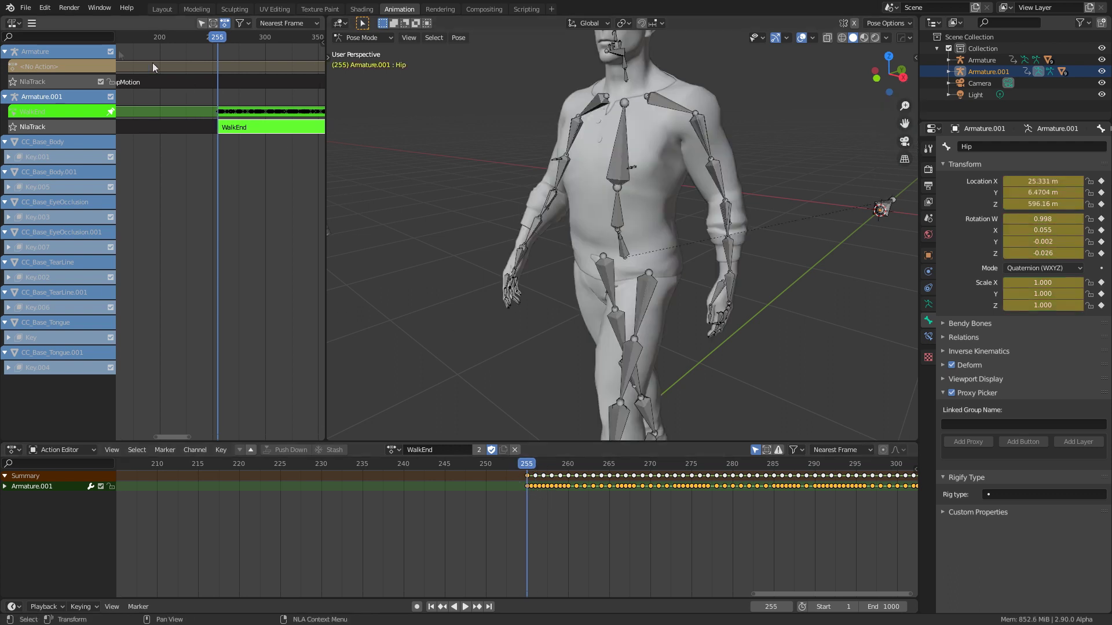
Turn the NLA area into a widened Graph Editor listing Armature.001's Hip channels
left_click(12, 24)
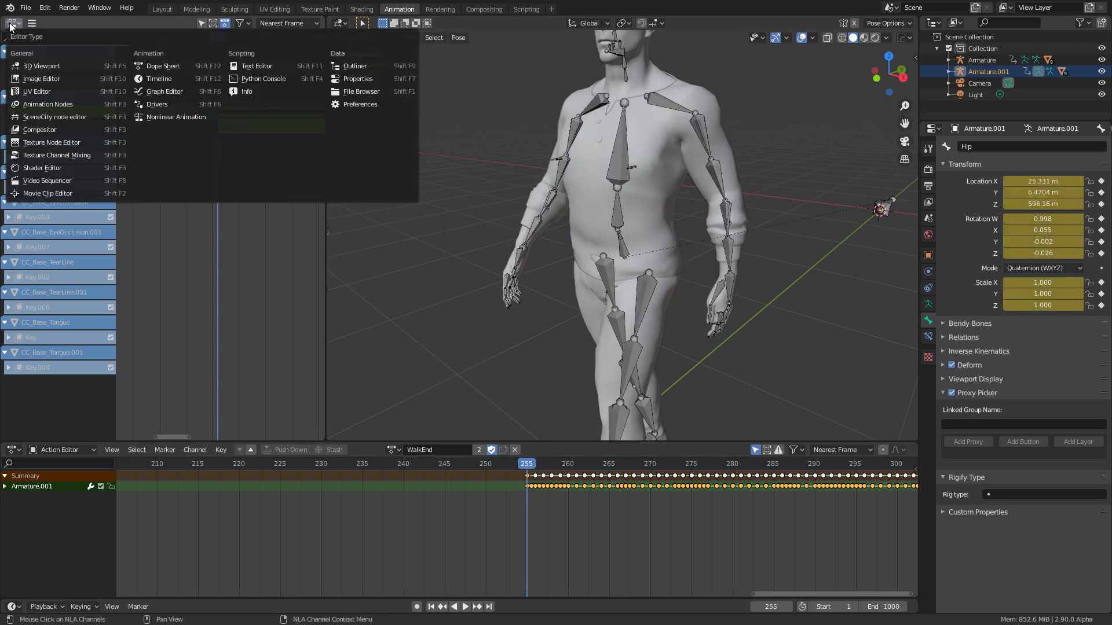
left_click(154, 92)
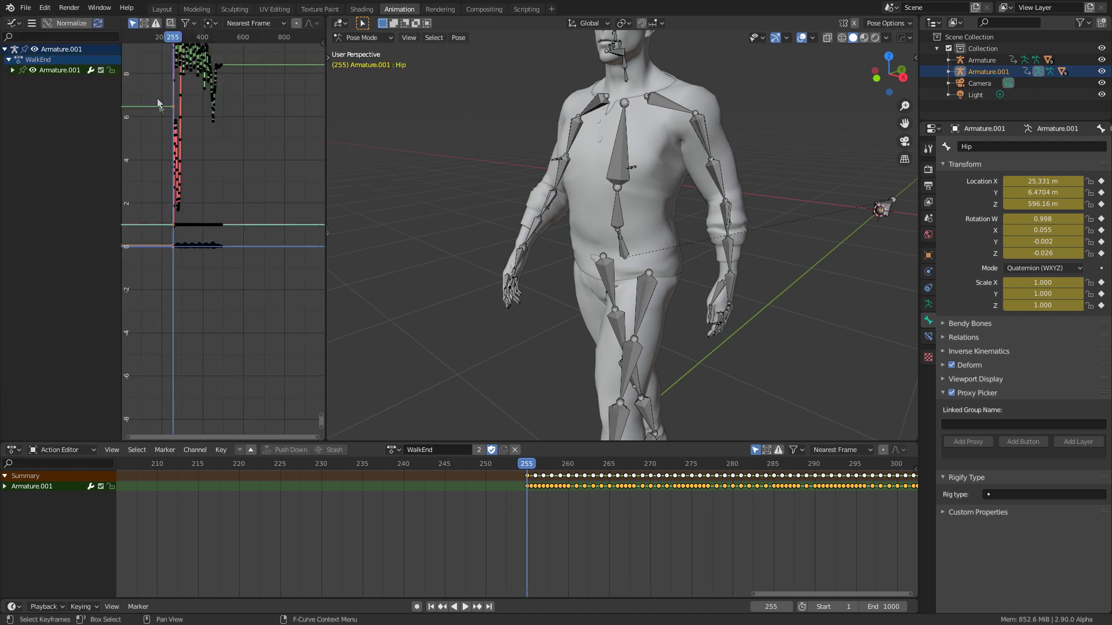
middle_click_drag(226, 190, 235, 275)
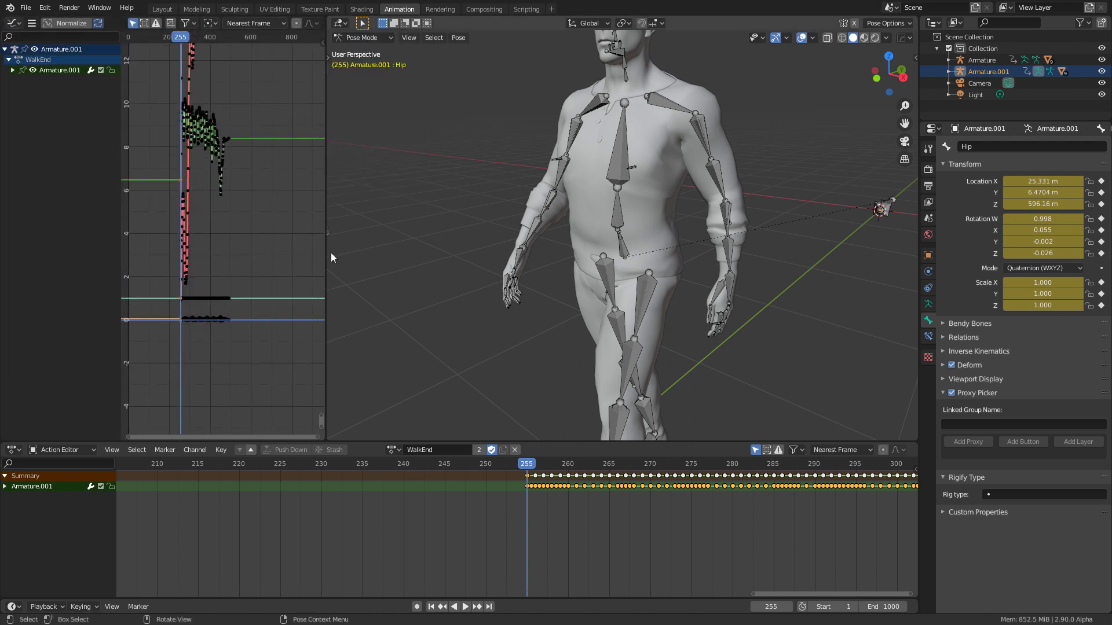
left_click_drag(328, 257, 583, 258)
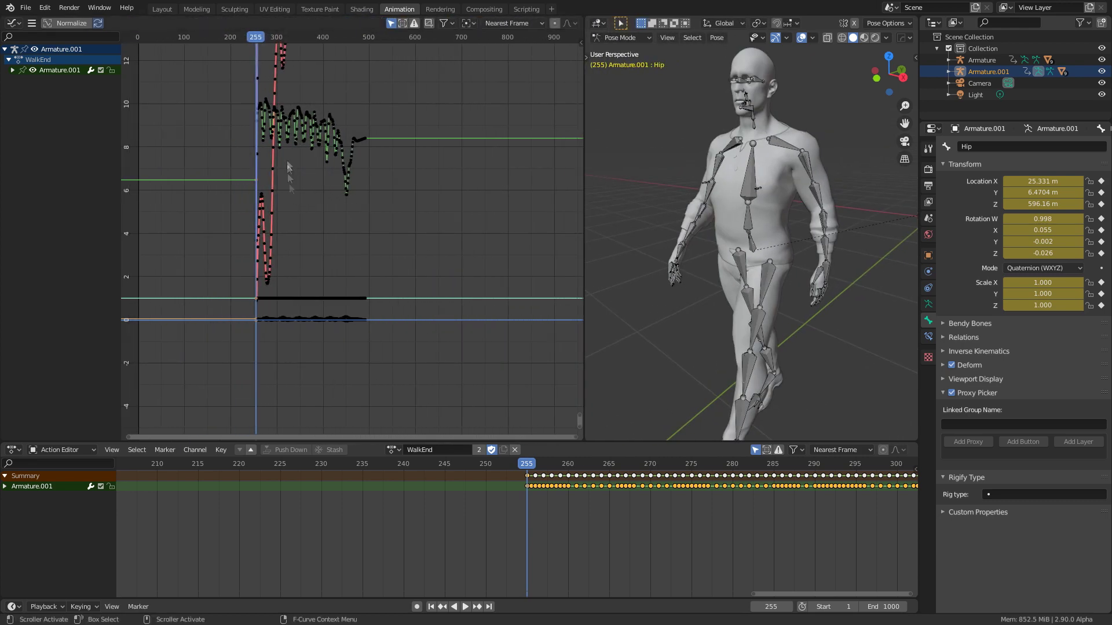
scroll(317, 347, "down", 2)
scroll(311, 286, "down", 2)
scroll(323, 217, "down", 1)
scroll(318, 224, "down", 1)
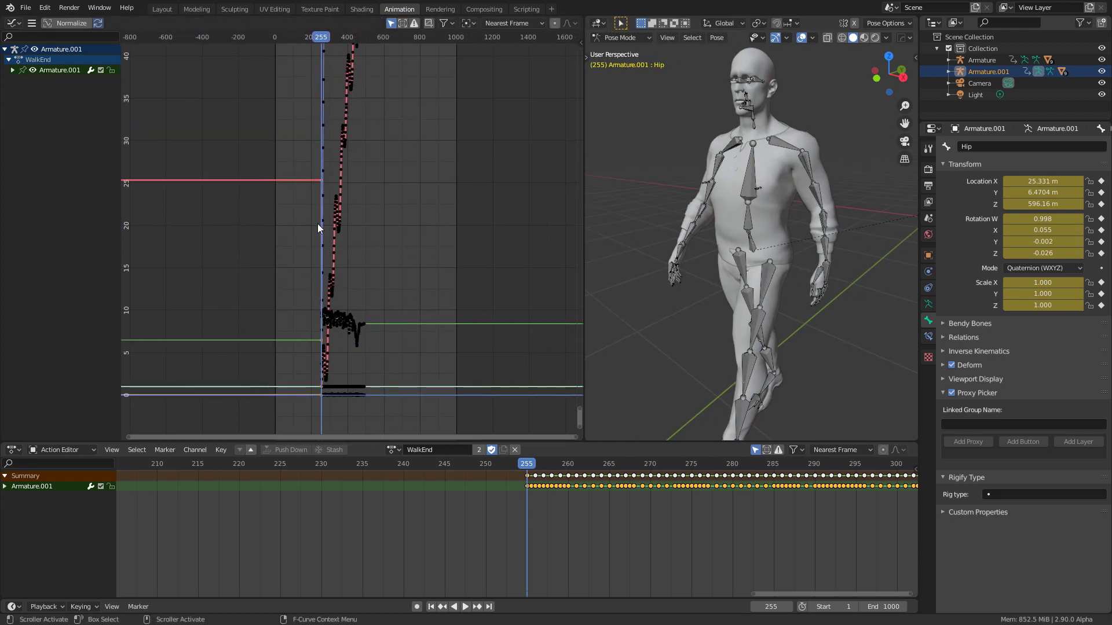
left_click(14, 70)
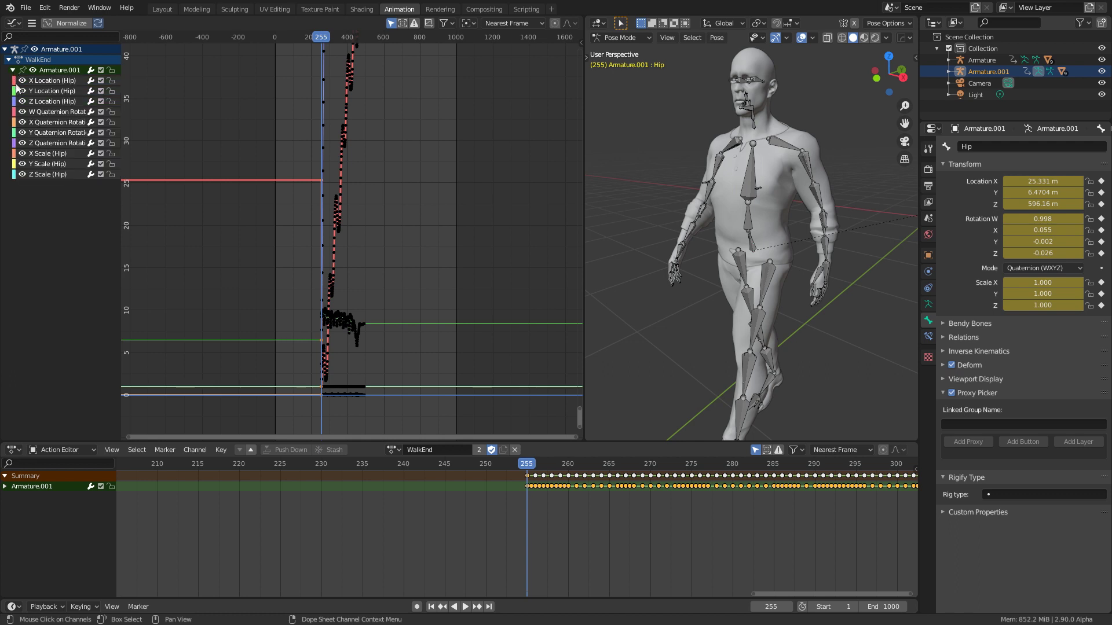
Hide every Hip channel in the graph except X Location
left_click(23, 112)
left_click_drag(23, 123, 22, 176)
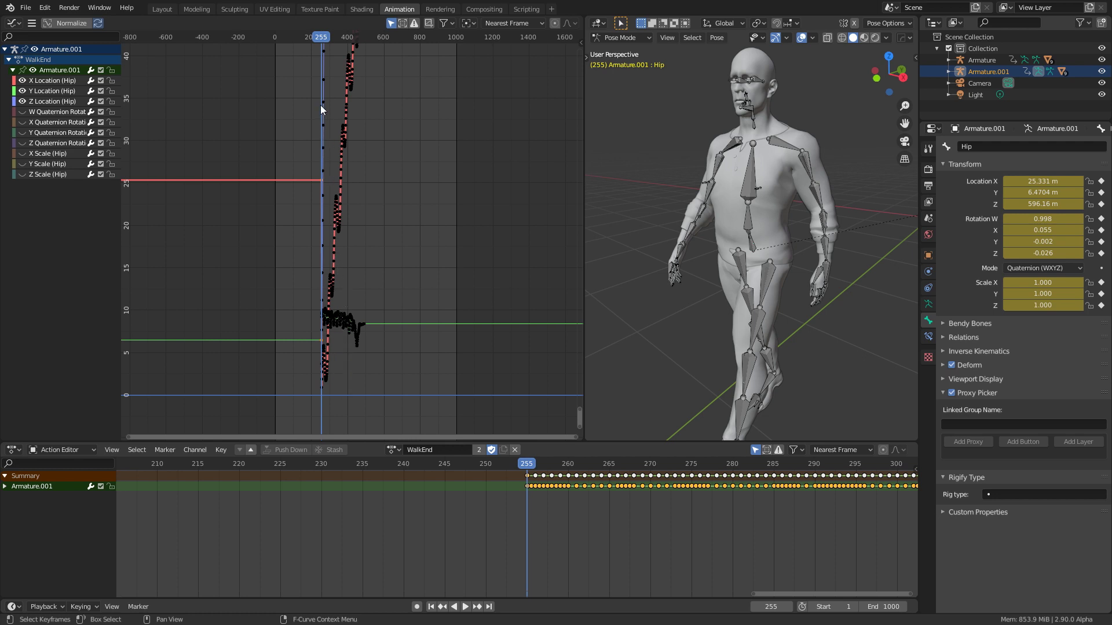
left_click(22, 91)
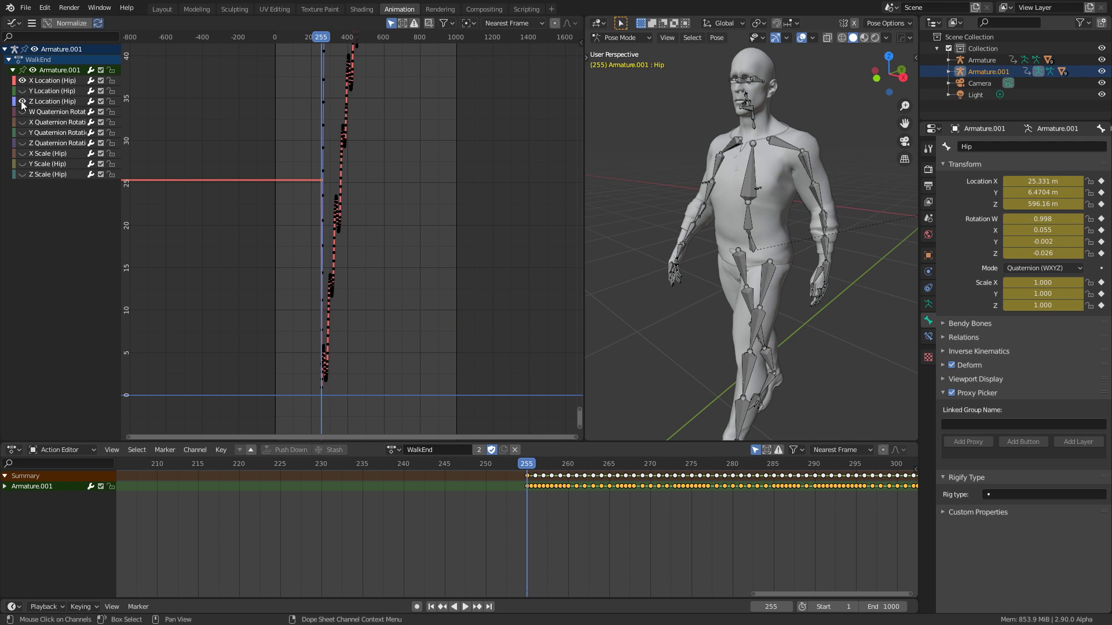
left_click(23, 102)
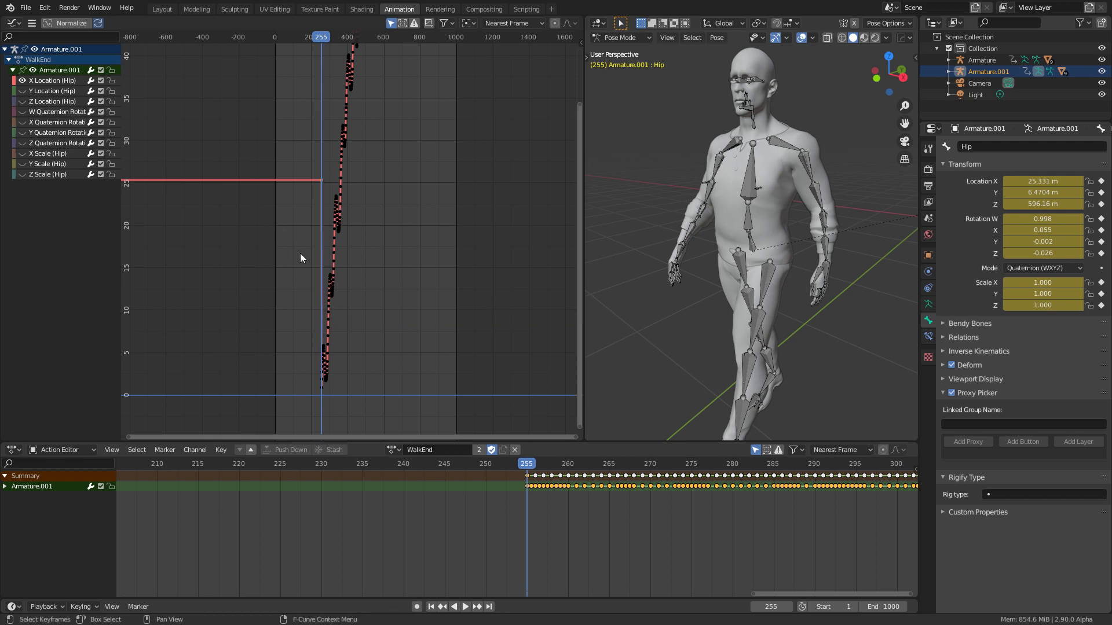
Box-select the WalkEnd X Location keys and shift them up to meet the held value
key("a")
key("b")
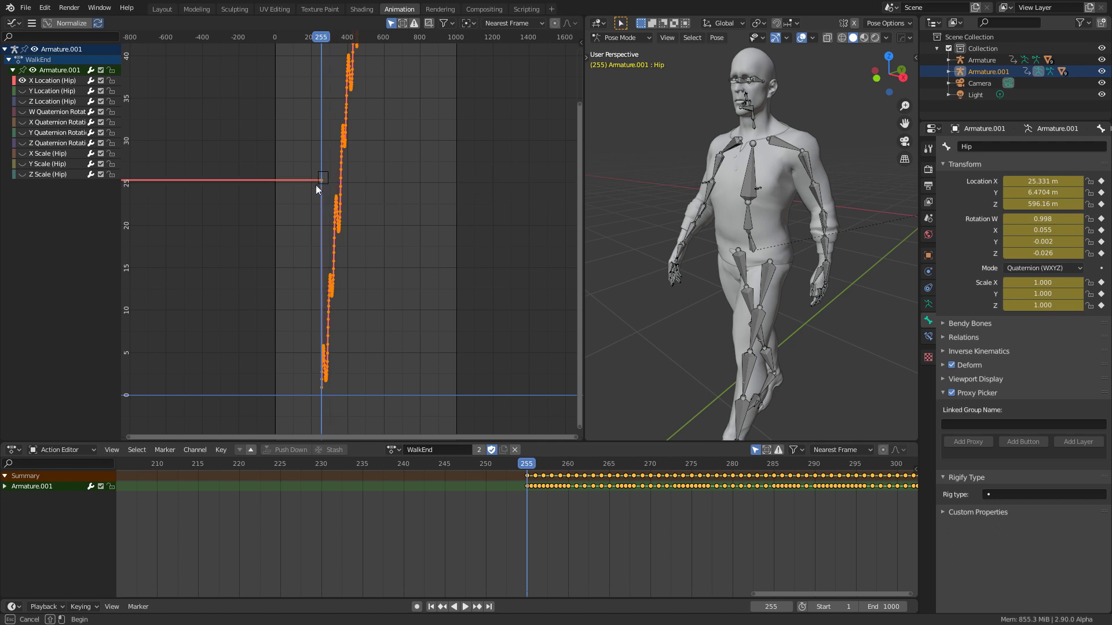
left_click_drag(311, 189, 335, 173)
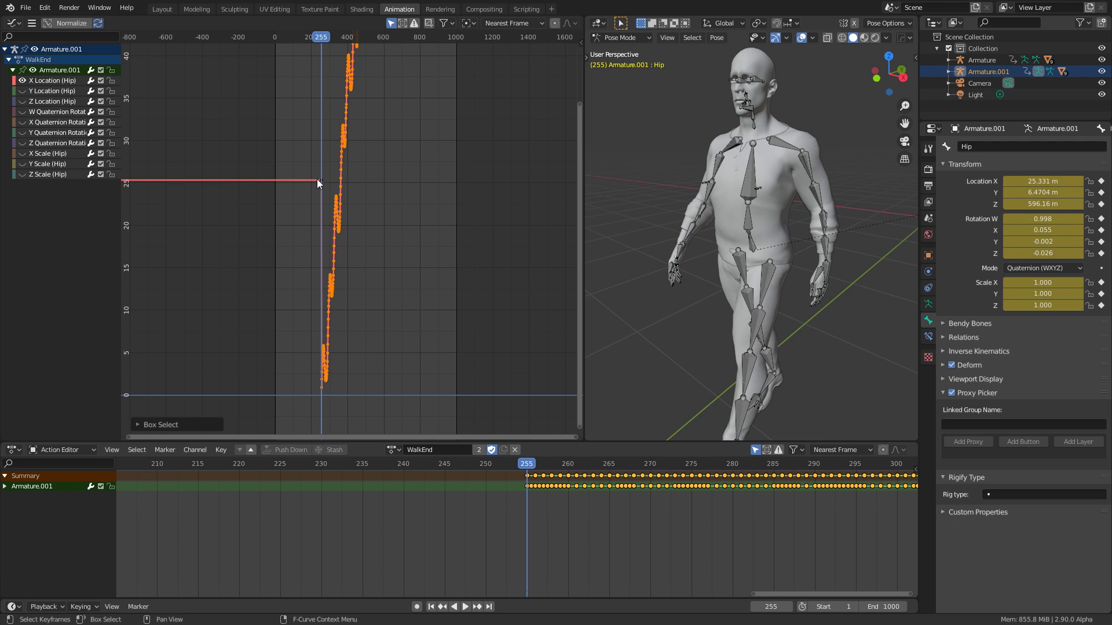
key("g")
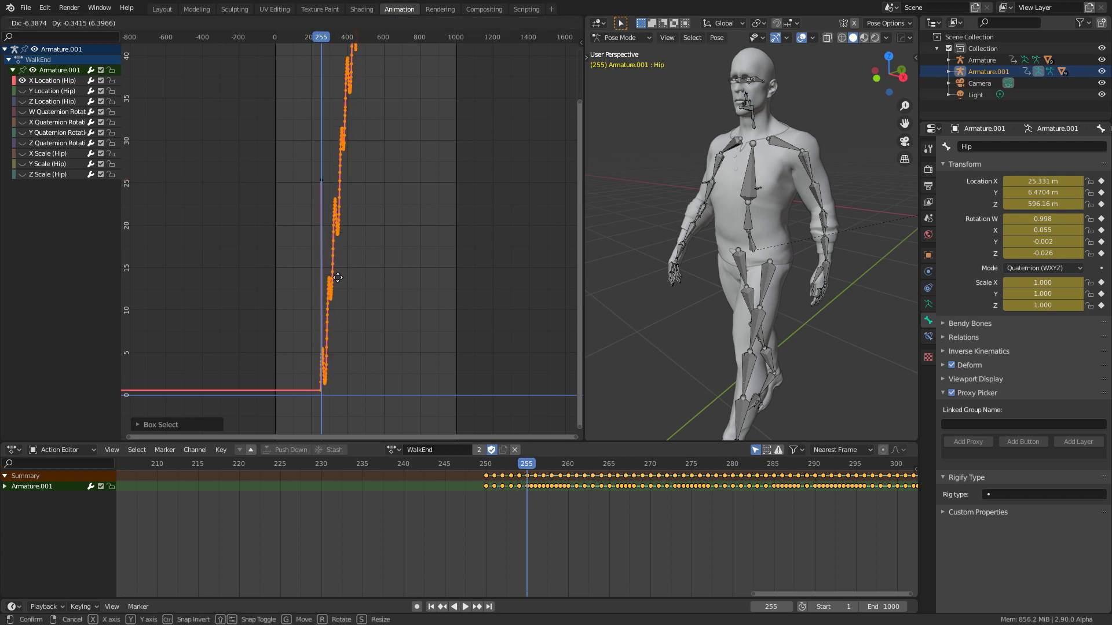
left_click(337, 180)
scroll(335, 180, "up", 2)
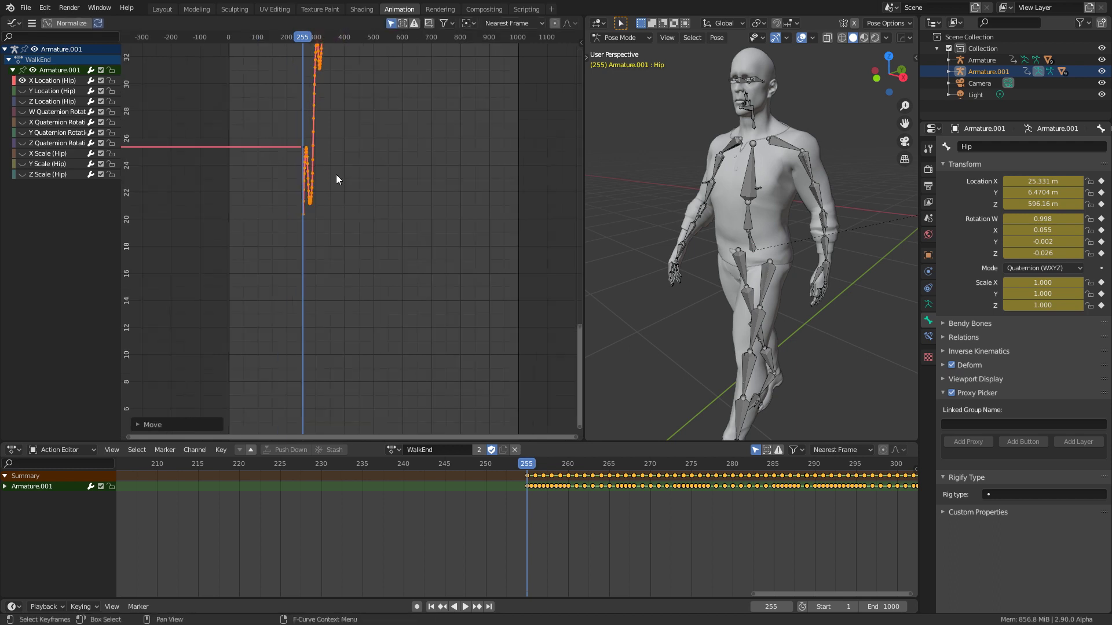
scroll(336, 179, "up", 1)
scroll(326, 260, "up", 2)
scroll(318, 299, "up", 1)
scroll(355, 325, "up", 1)
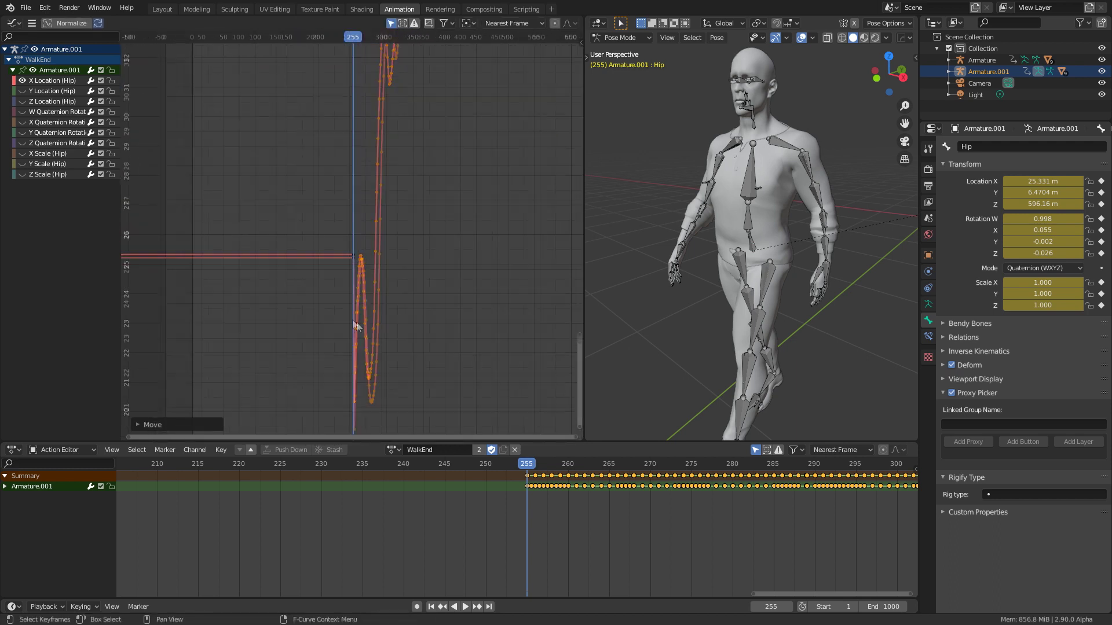
scroll(354, 325, "up", 2)
key("g")
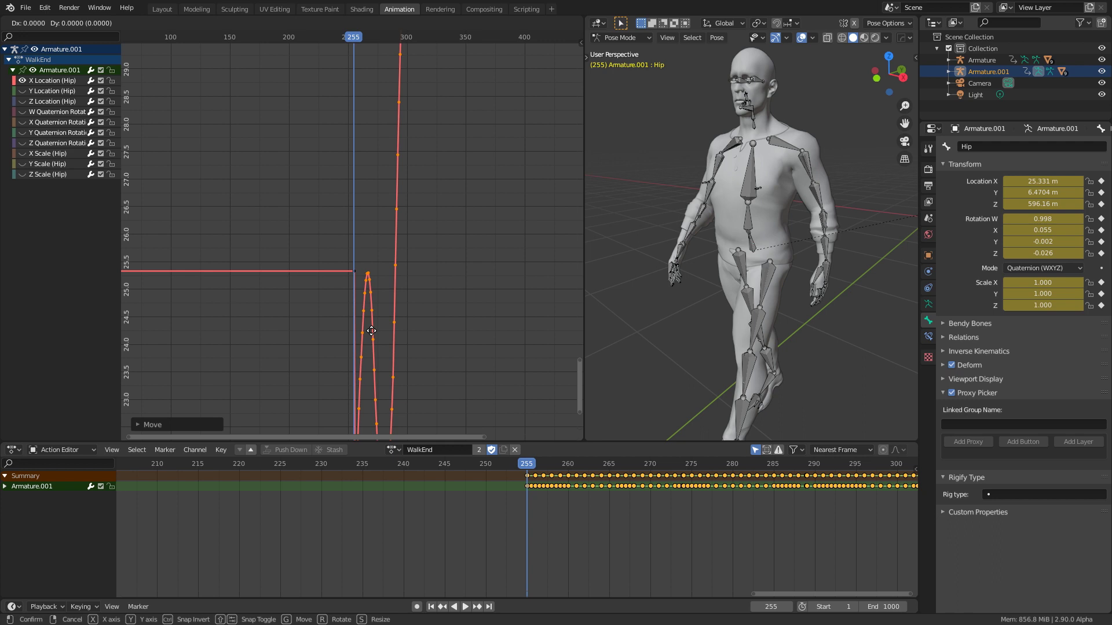
key("y")
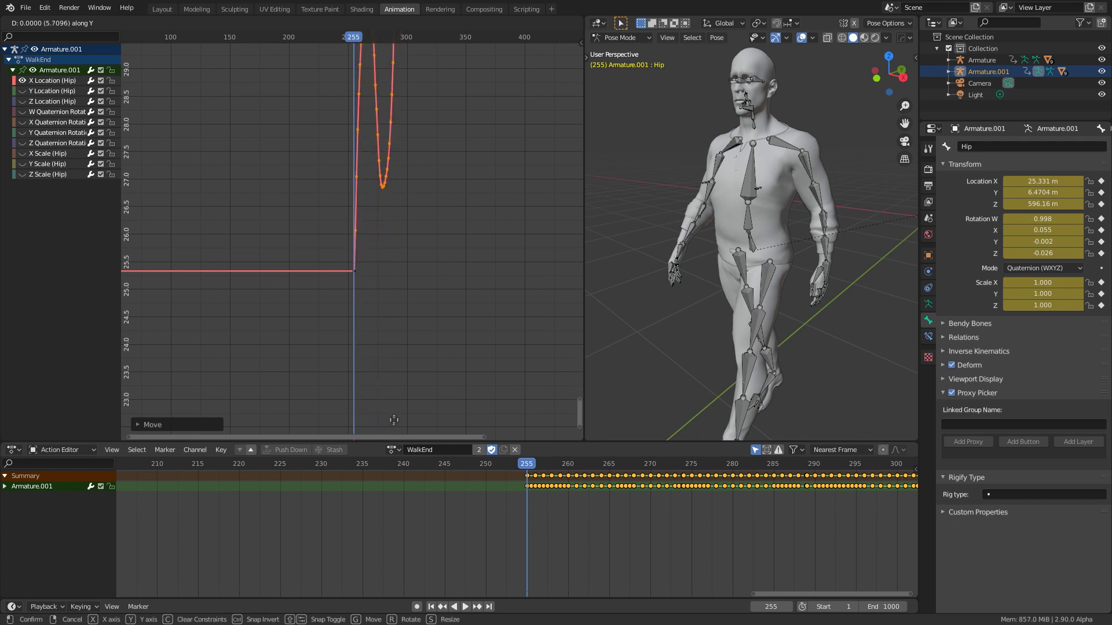
left_click(397, 405)
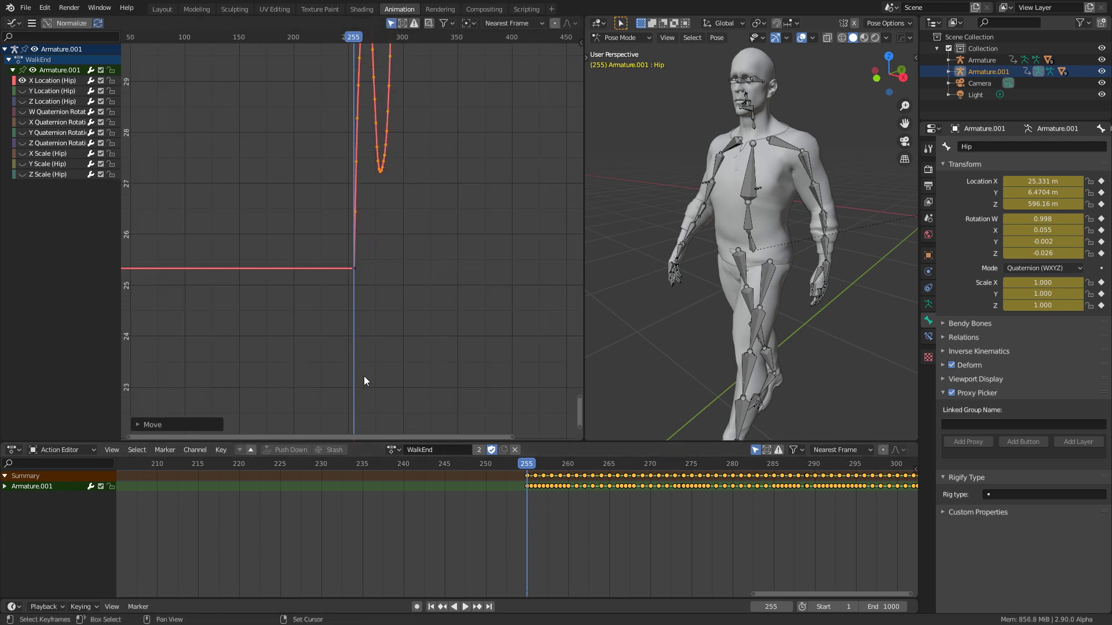
scroll(365, 381, "up", 5, "shift")
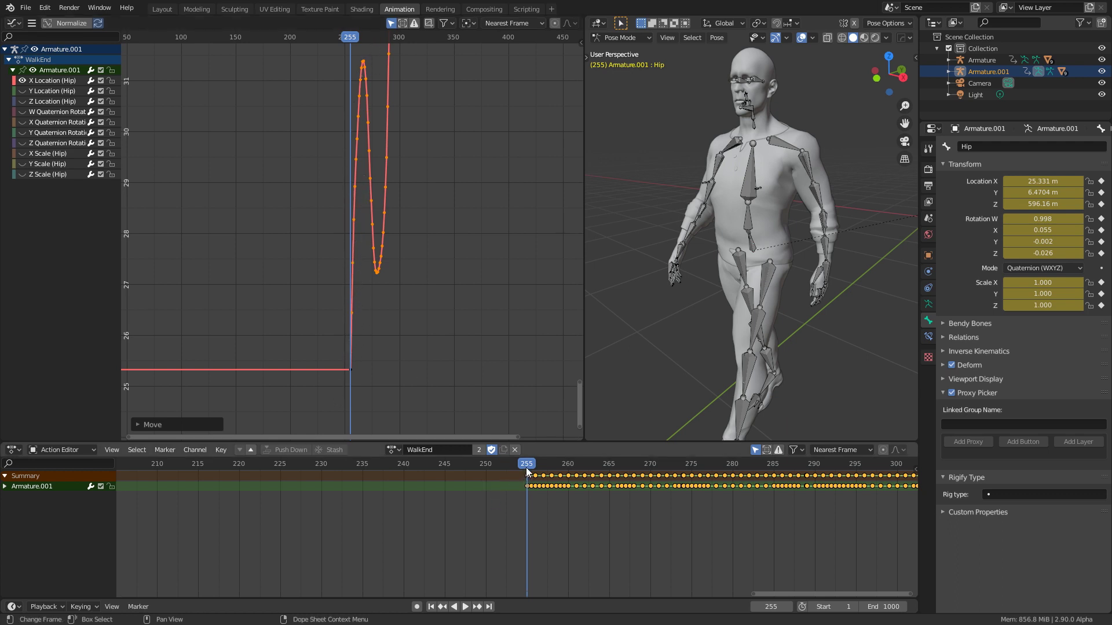
Play and scrub around frame 255 to check the walk continues without jumping
key("space")
left_click_drag(529, 470, 528, 470)
key("space")
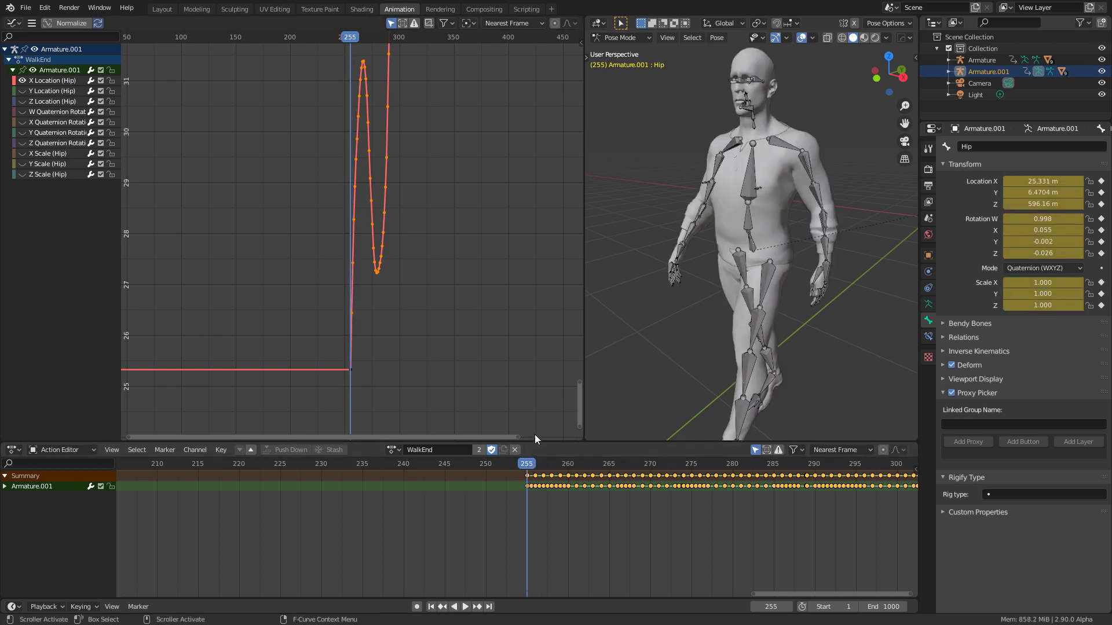
scroll(698, 372, "down", 3)
middle_click_drag(697, 372, 809, 338)
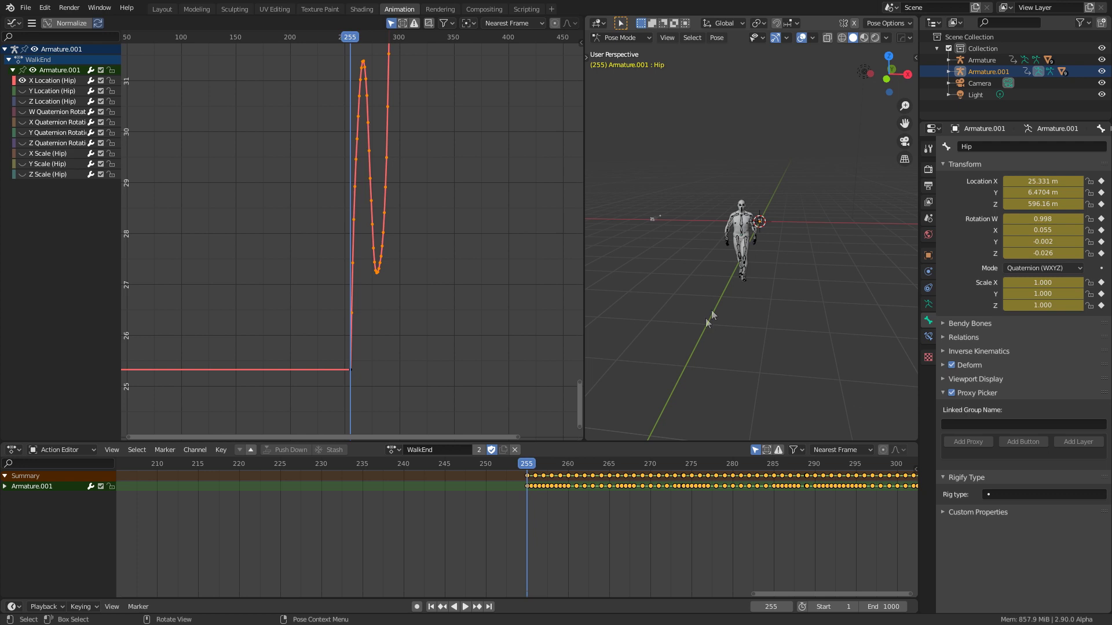
key("space")
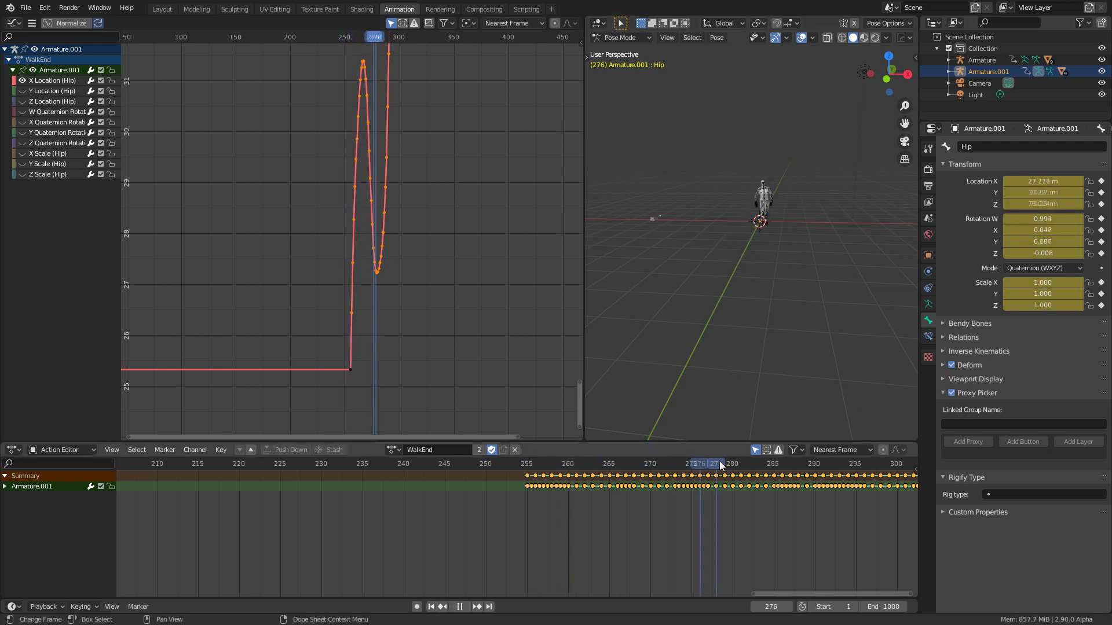
mouse_move(587, 469)
left_mouse_down()
mouse_move(509, 471)
mouse_move(527, 470)
left_mouse_up()
key("space")
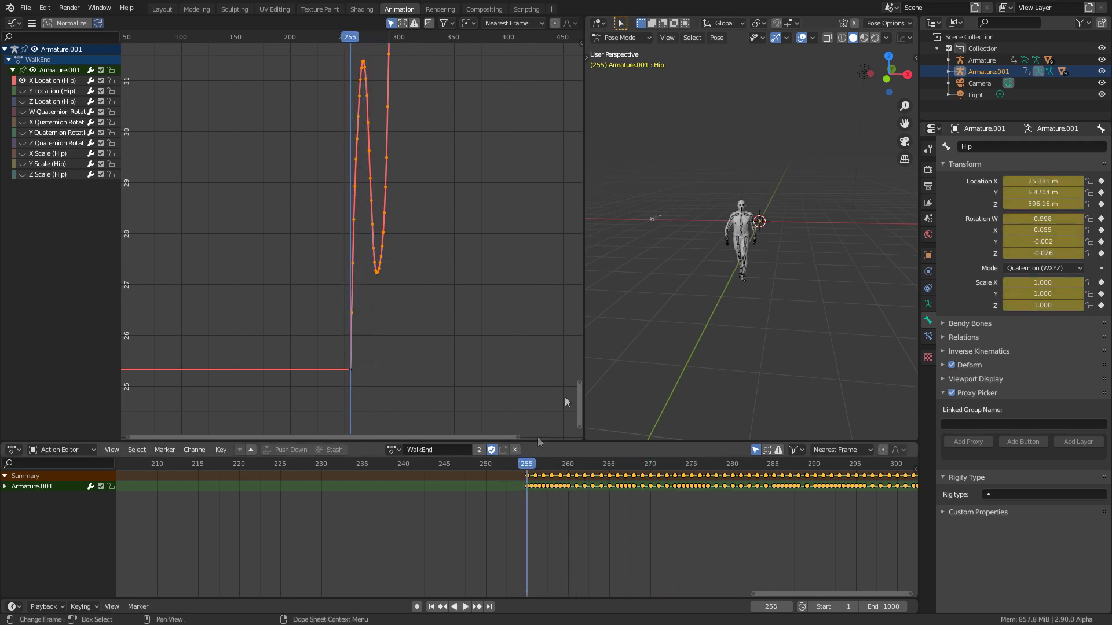
middle_click_drag(743, 288, 759, 239)
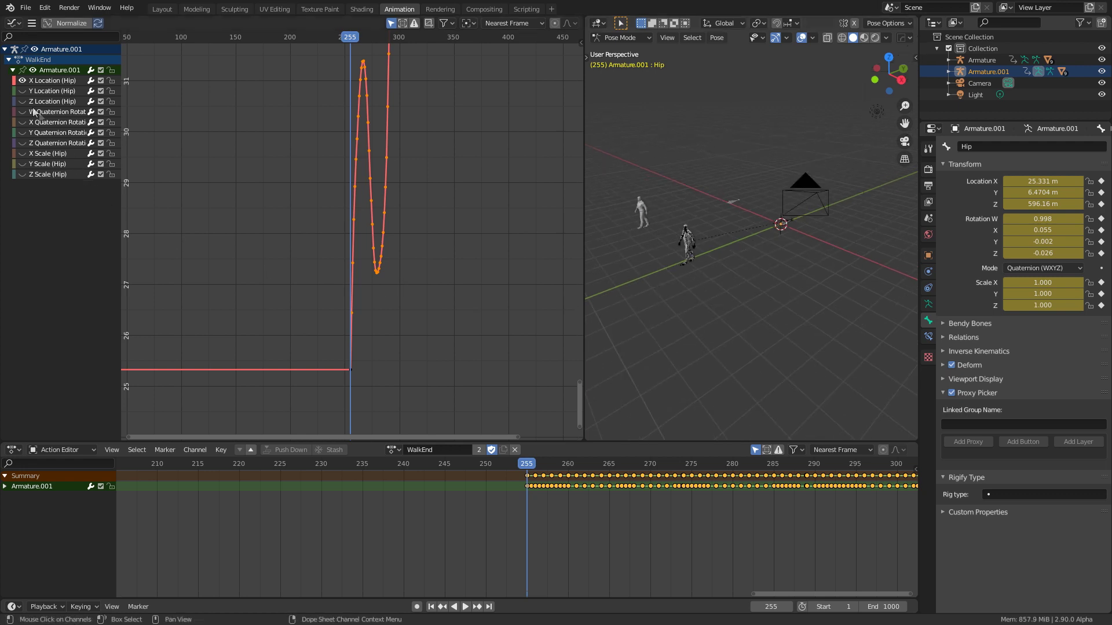
Isolate the Y Location curve and lower its WalkEnd keys to the previous flat value
left_click(22, 80)
left_click(23, 92)
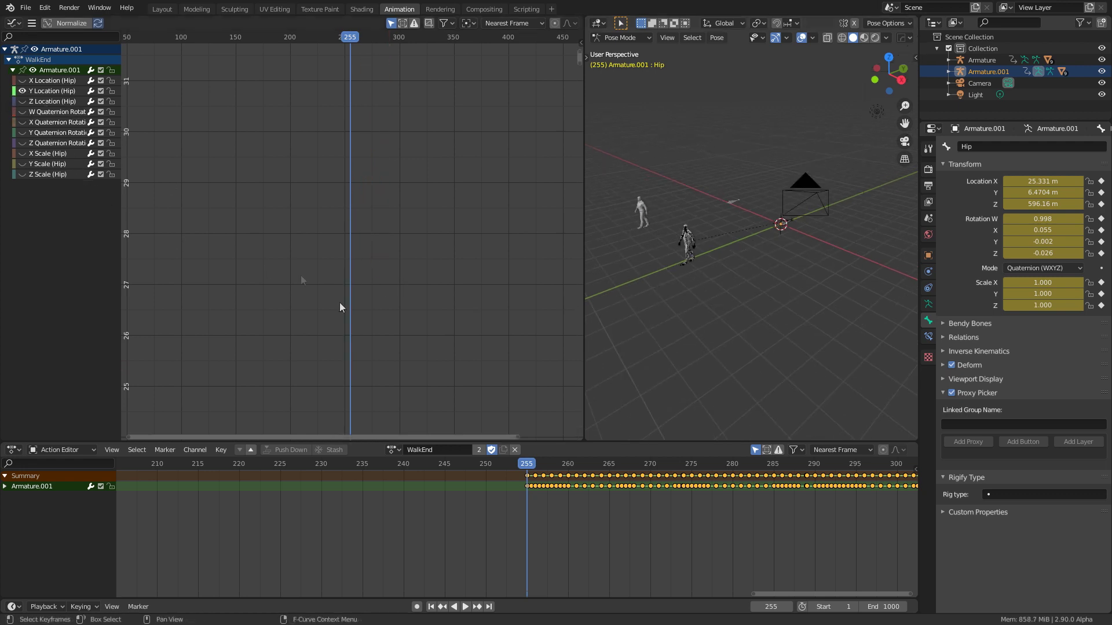
key("Home")
key("Home")
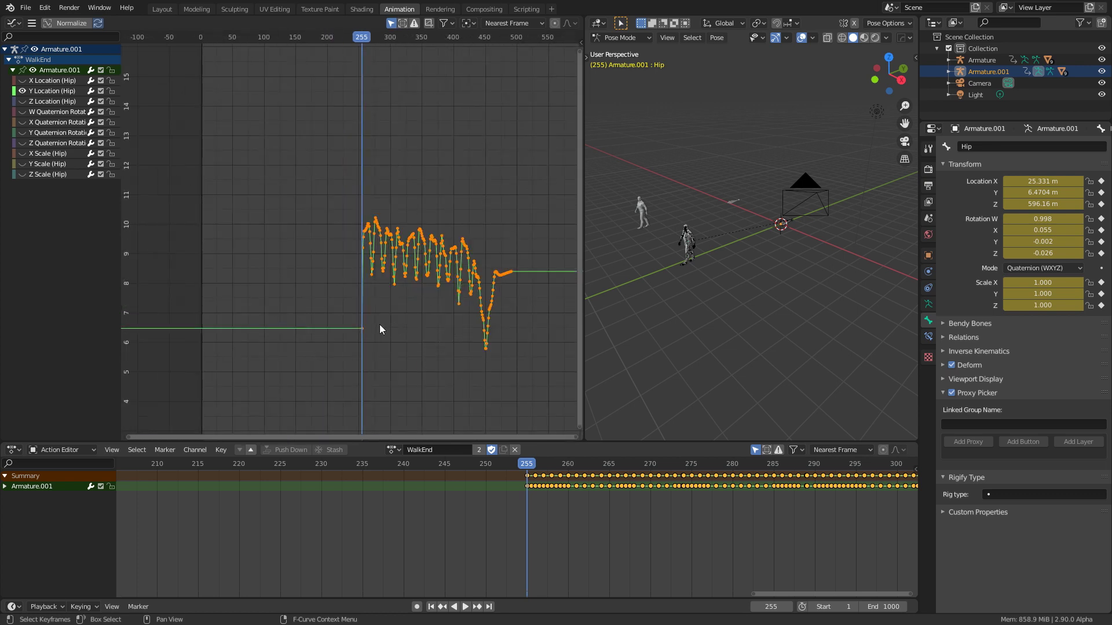
key("b")
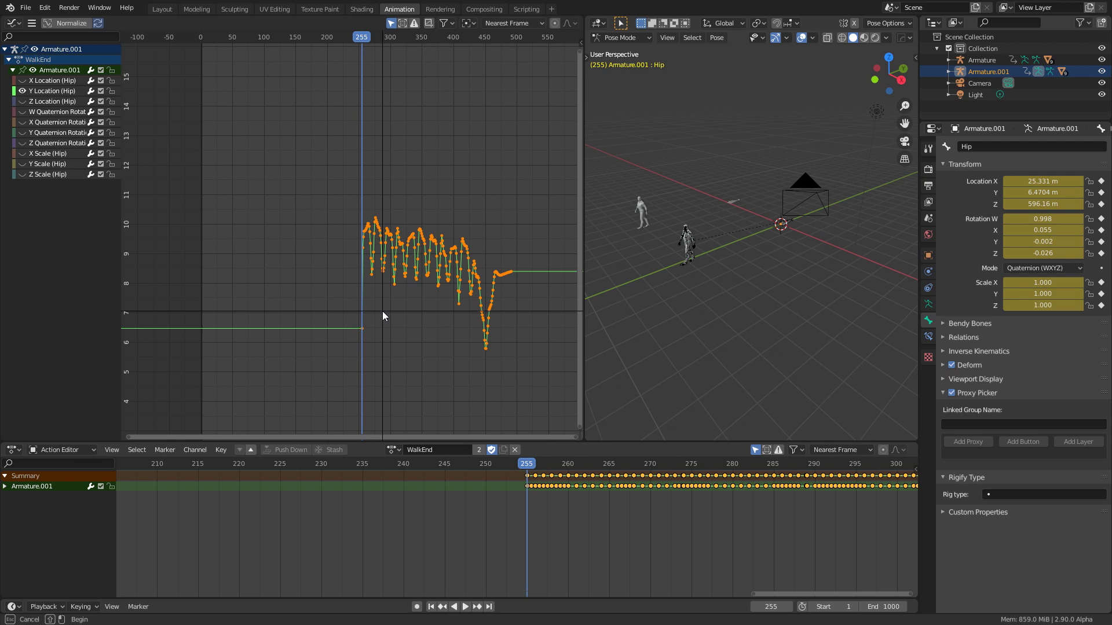
left_click_drag(383, 312, 320, 359)
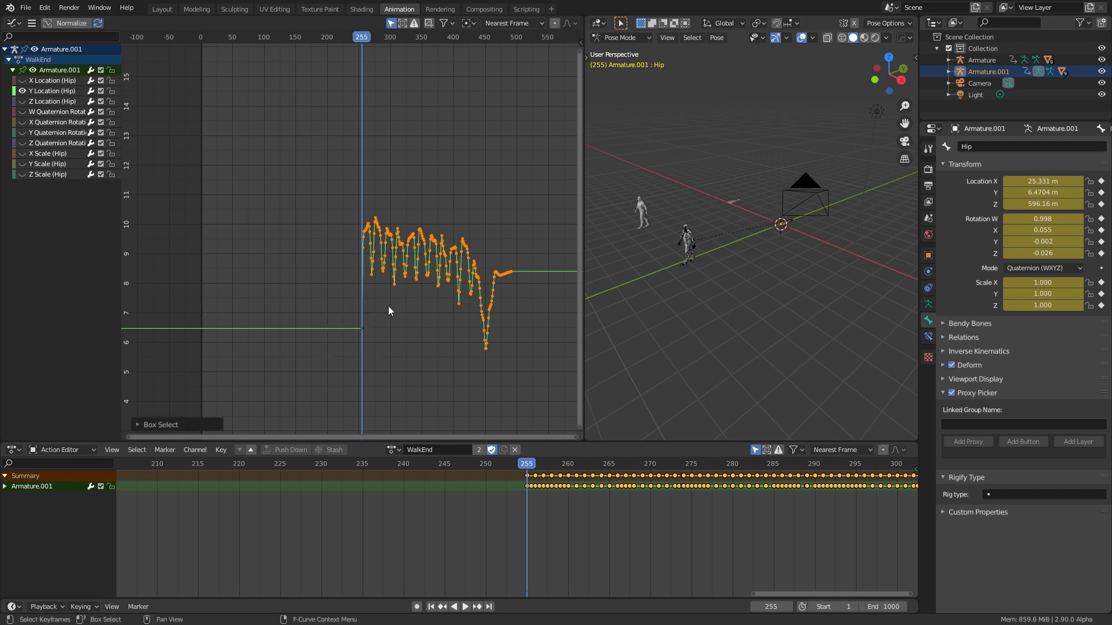
key("g")
key("y")
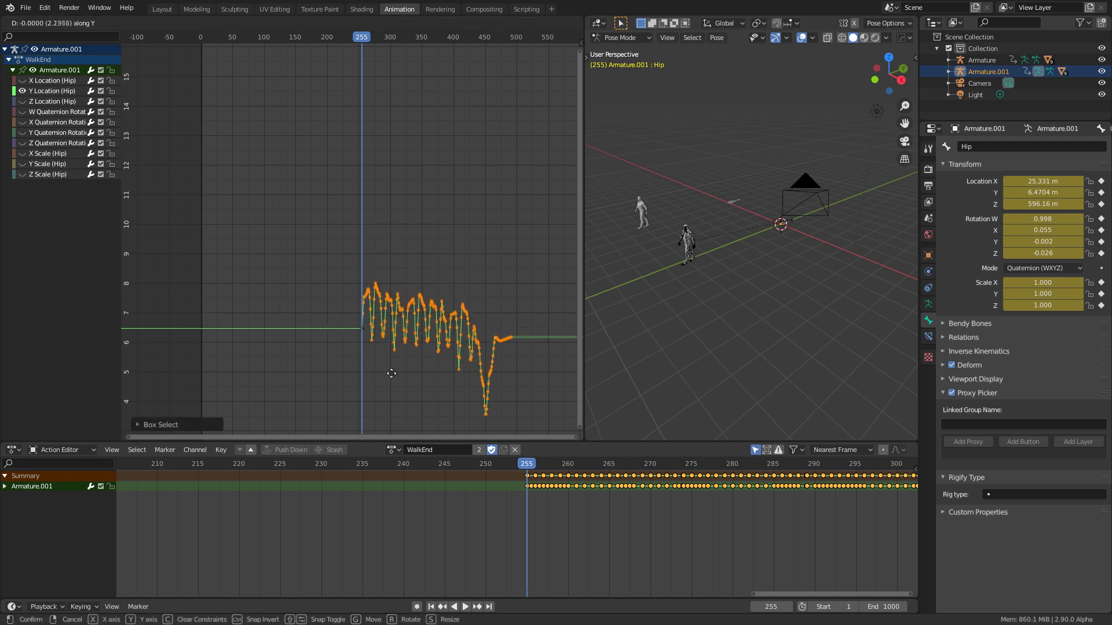
left_click(349, 339)
scroll(348, 338, "up", 2)
scroll(368, 368, "up", 2)
scroll(369, 275, "up", 2)
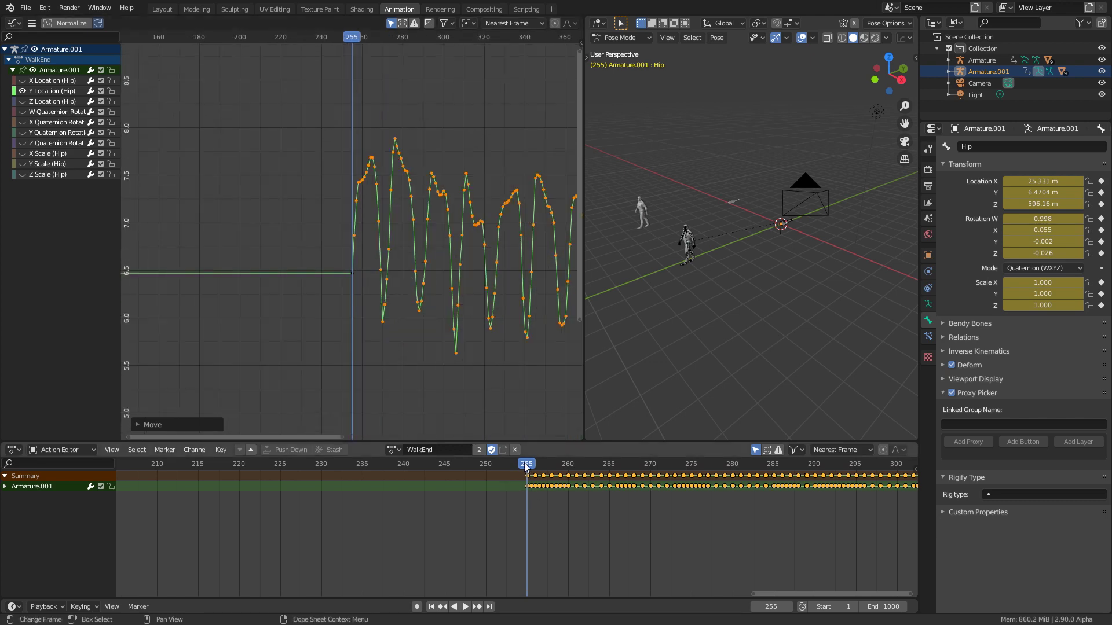
Play back the walk to check it, then hide the Y Location curve
key("space")
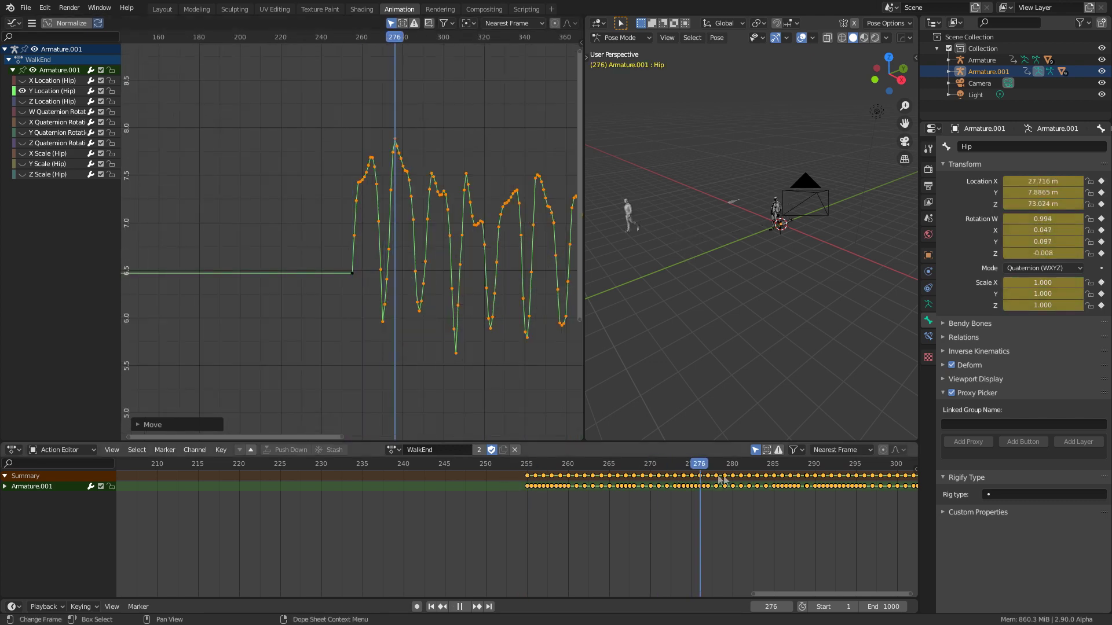
key("space")
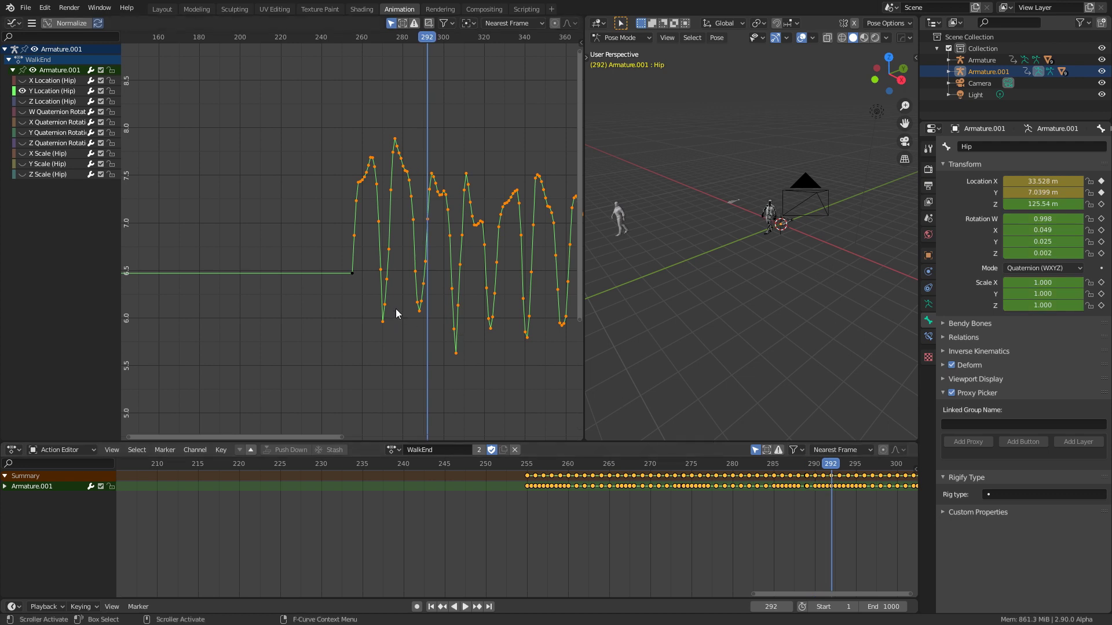
scroll(397, 313, "down", 2)
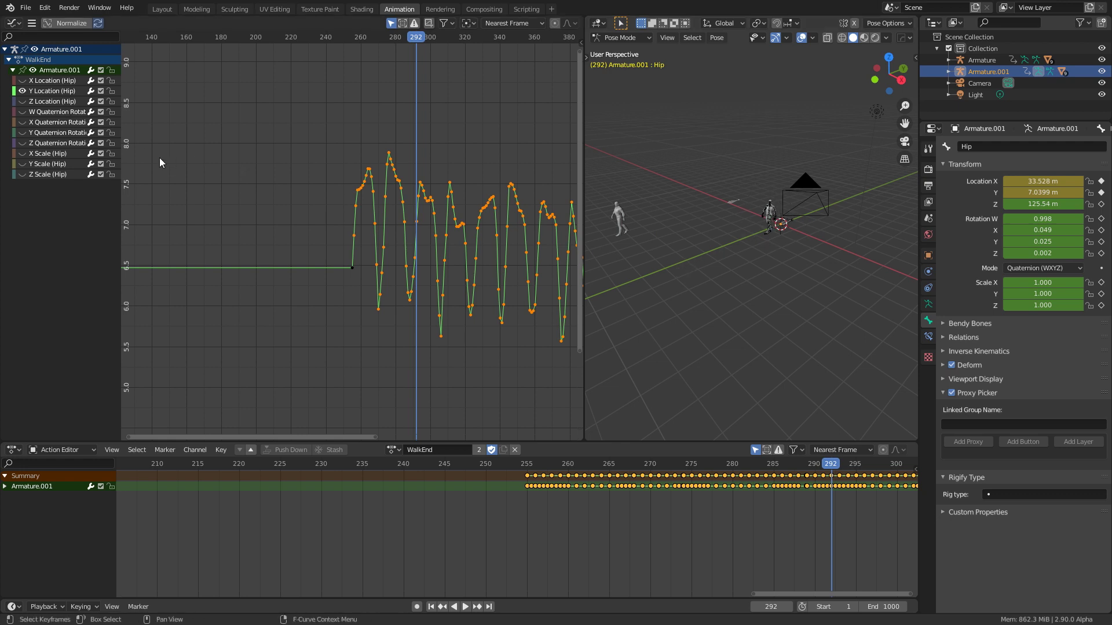
left_click(21, 93)
Show the Z Location curve and frame it, revealing its drop from about 596 to zero
left_click(20, 100)
scroll(310, 257, "down", 10)
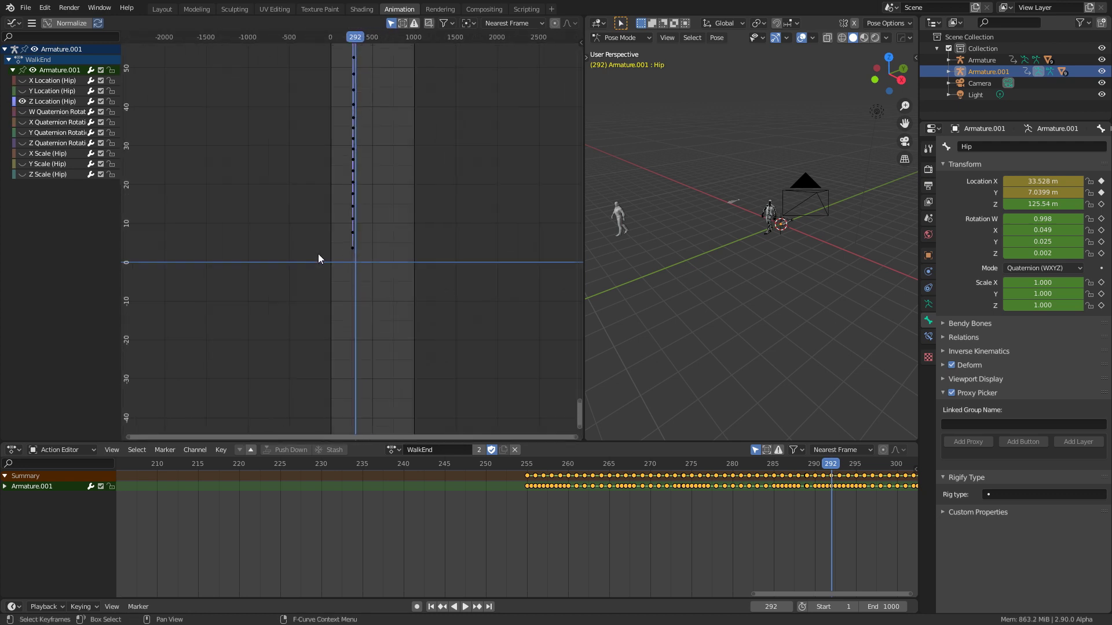
scroll(337, 229, "down", 3)
scroll(338, 228, "down", 3)
scroll(341, 240, "down", 2)
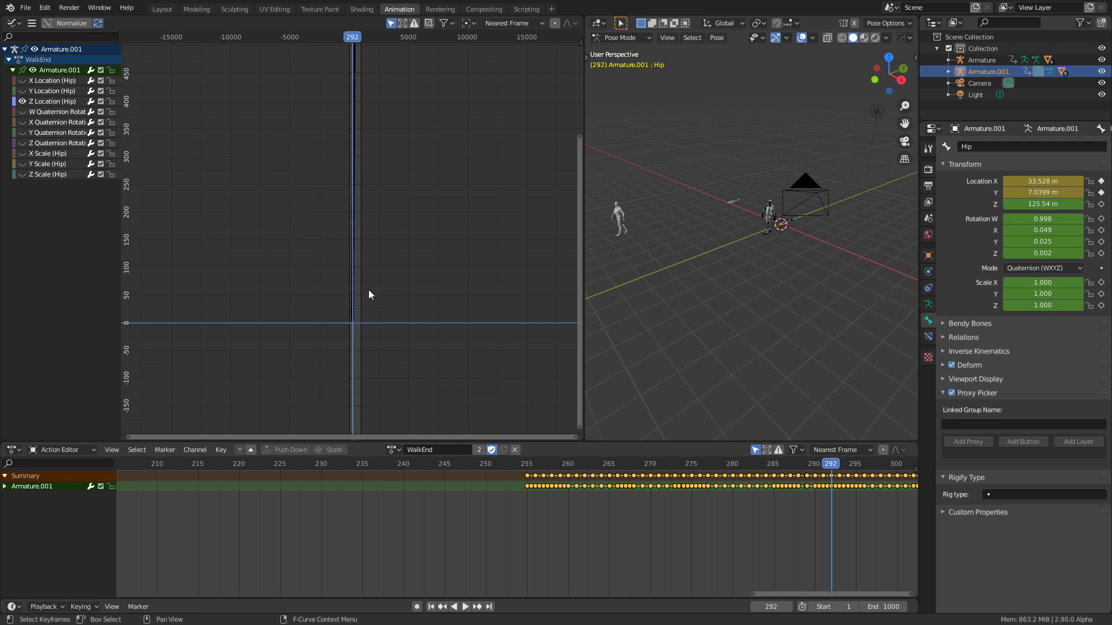
key("KP_Decimal")
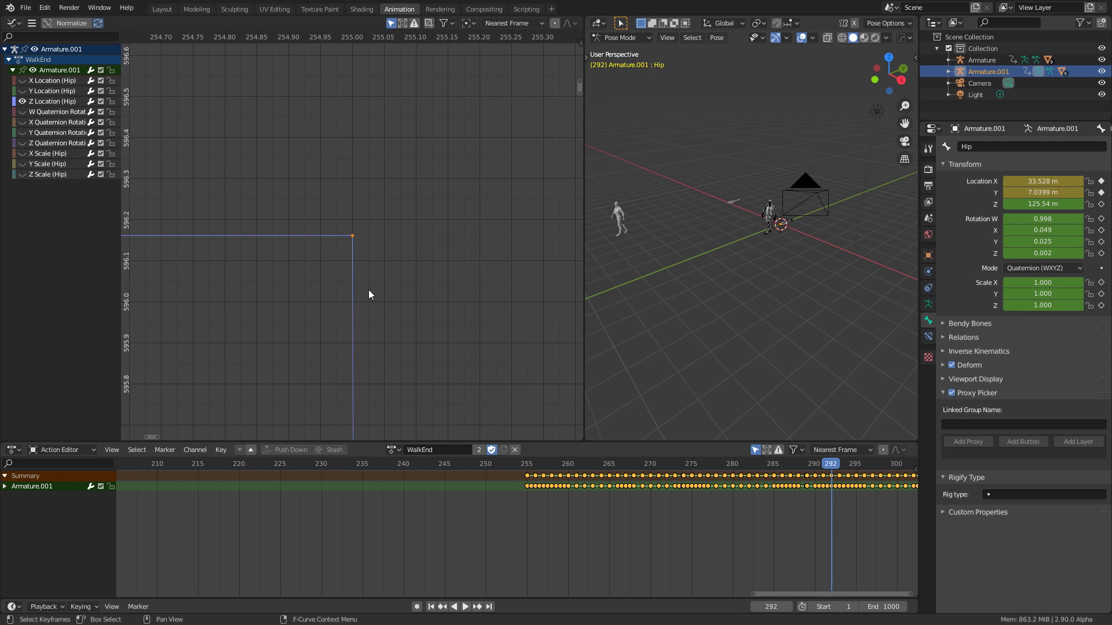
key("a")
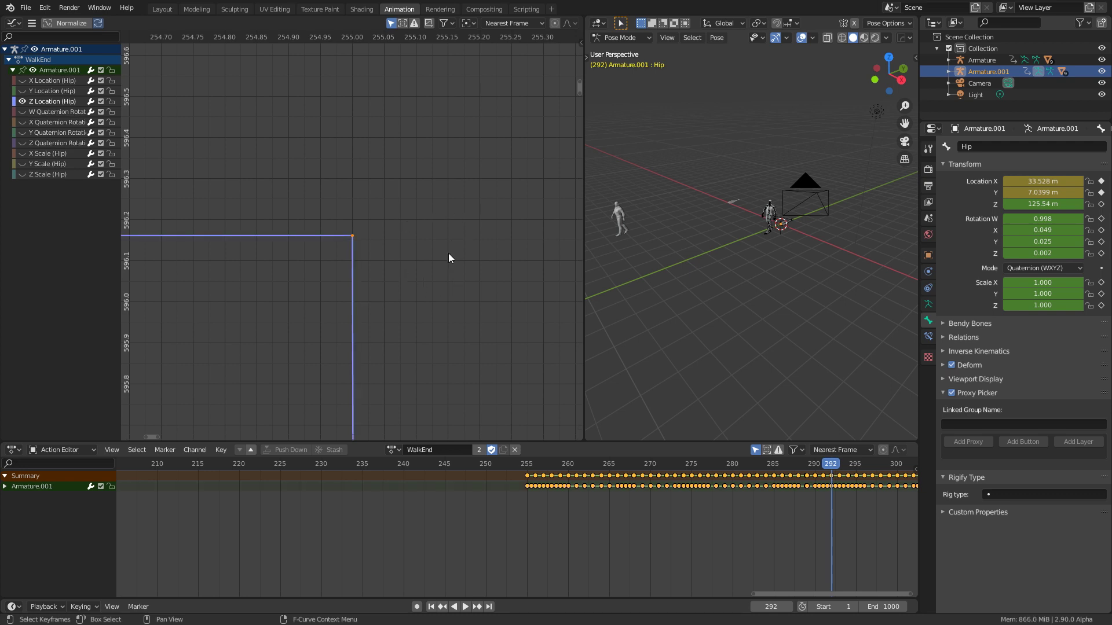
key("Home")
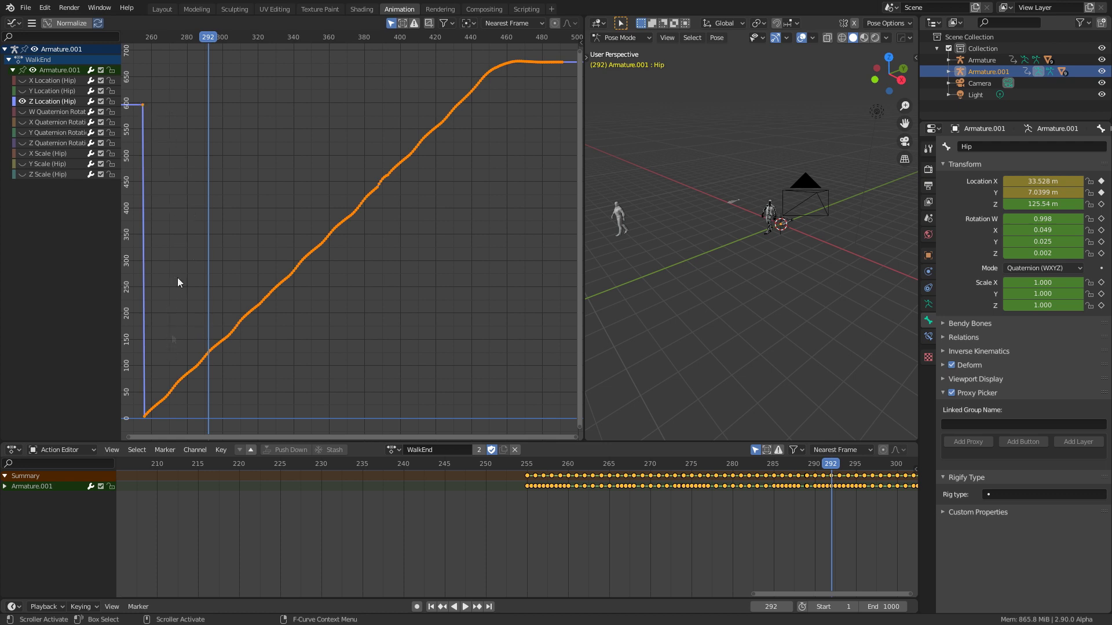
Box-select the WalkEnd Z Location keys and raise them to the flat 596 level
key("b")
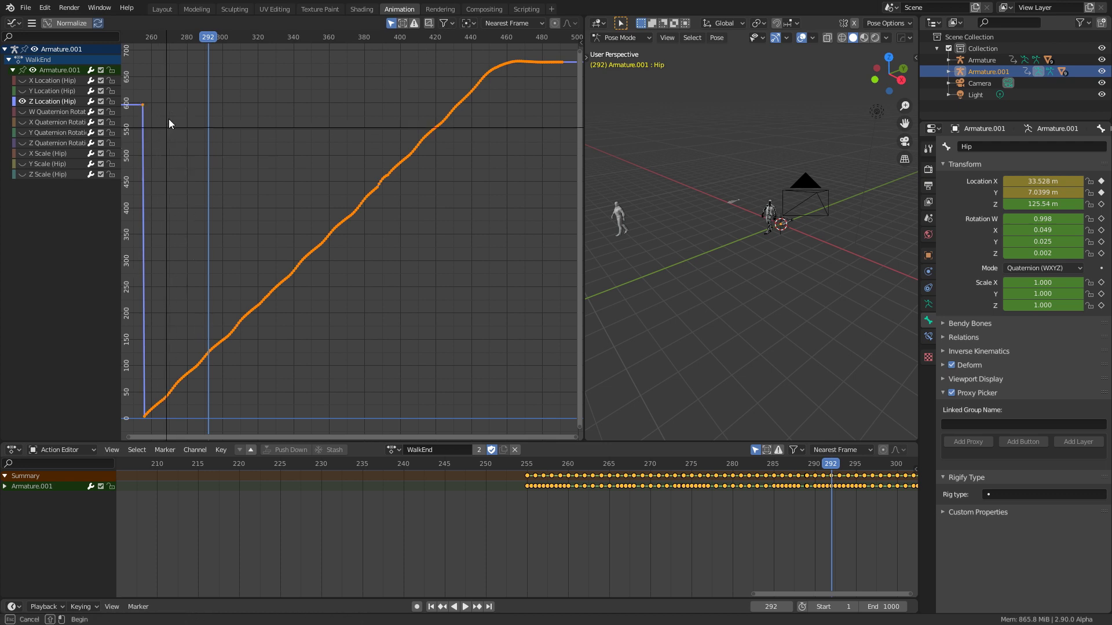
left_click_drag(133, 112, 133, 112)
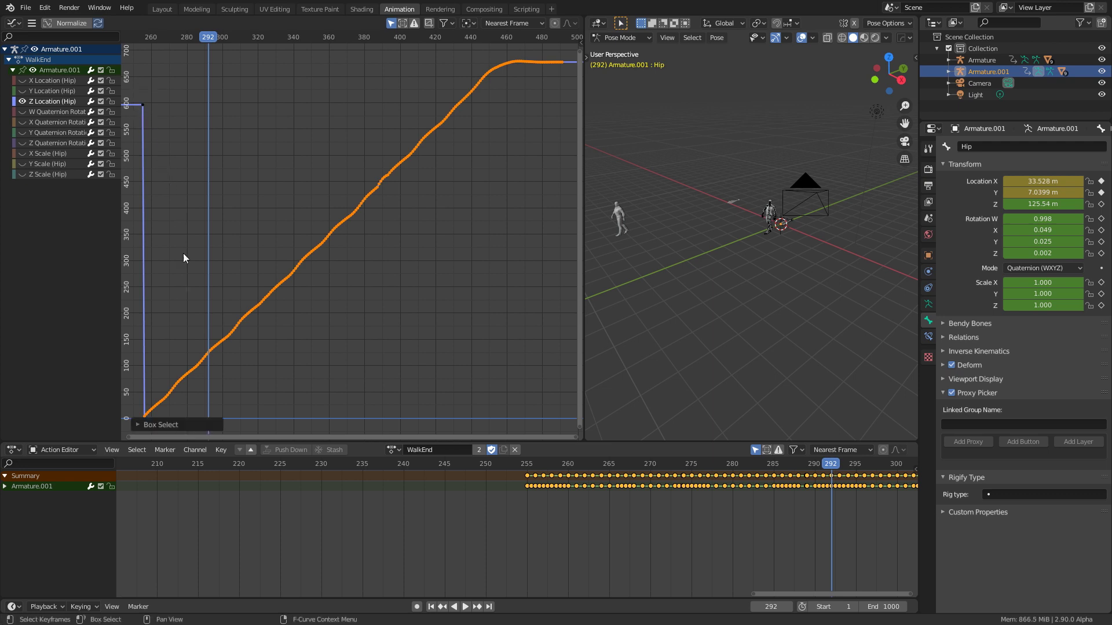
key("g")
key("y")
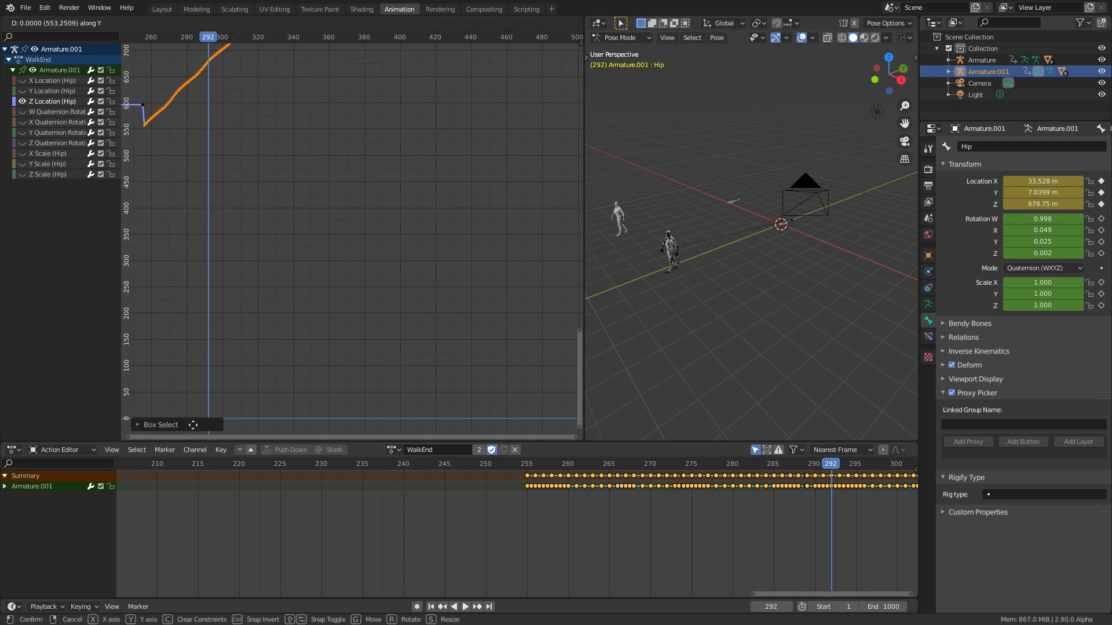
left_click(200, 412)
middle_click_drag(182, 278, 323, 379)
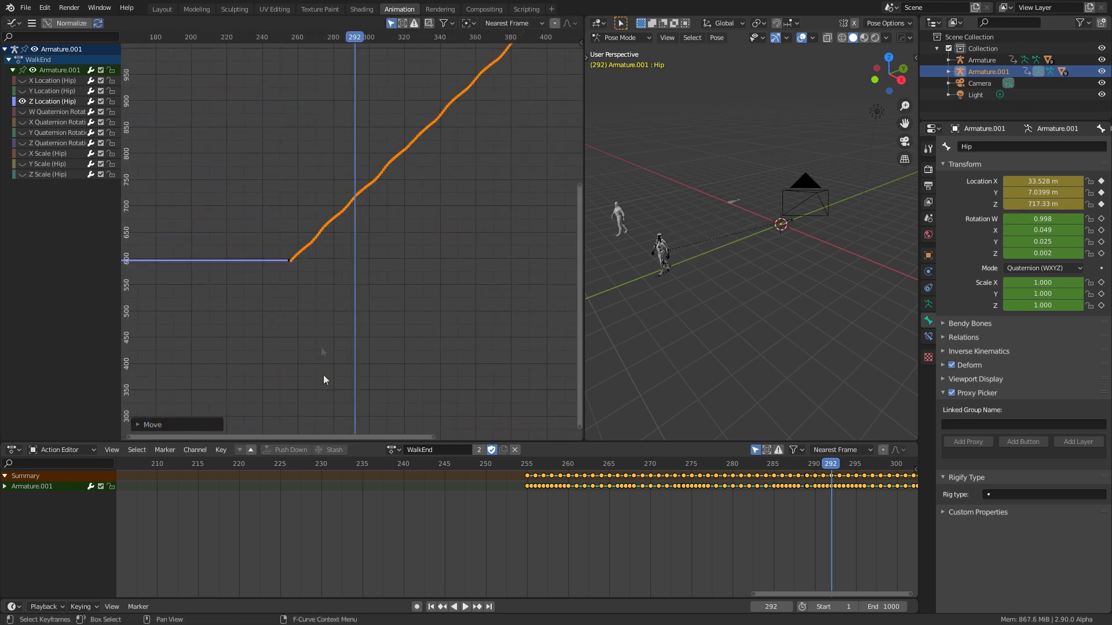
scroll(330, 325, "up", 3)
scroll(330, 325, "up", 3)
scroll(337, 340, "up", 3)
scroll(337, 347, "up", 3)
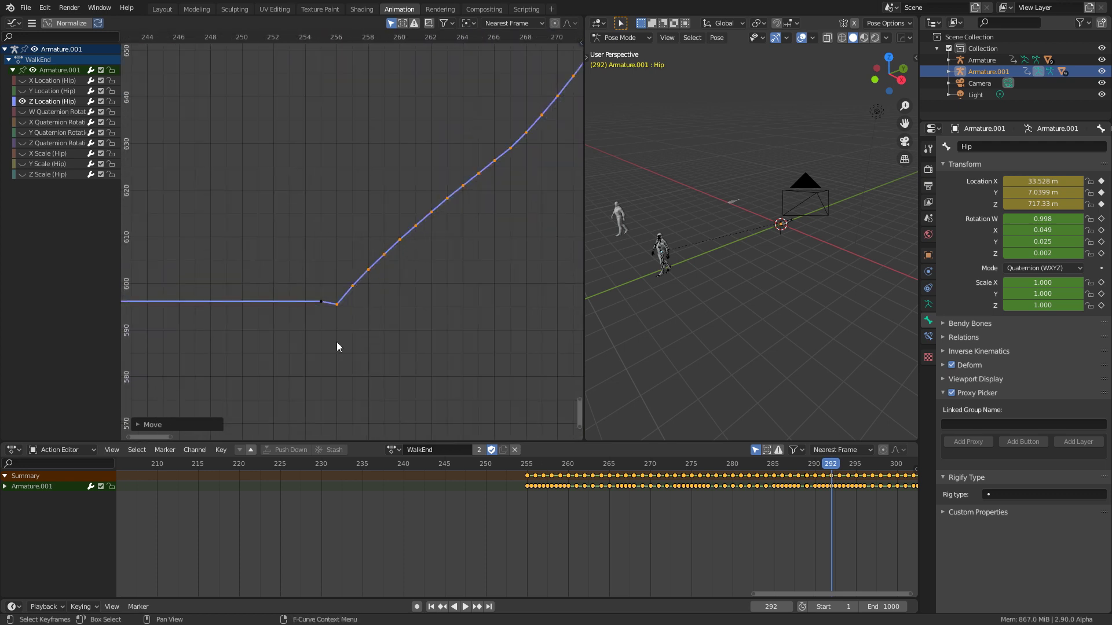
Nudge the selected key slightly upward and scrub through the frames to check the motion
key("g")
key("y")
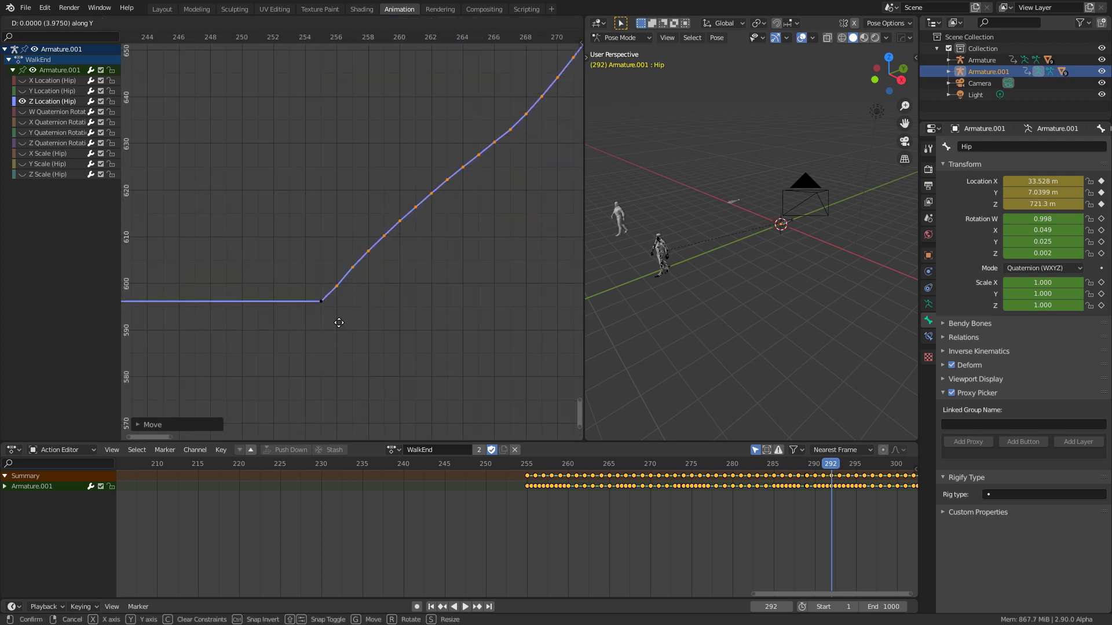
left_click(340, 298)
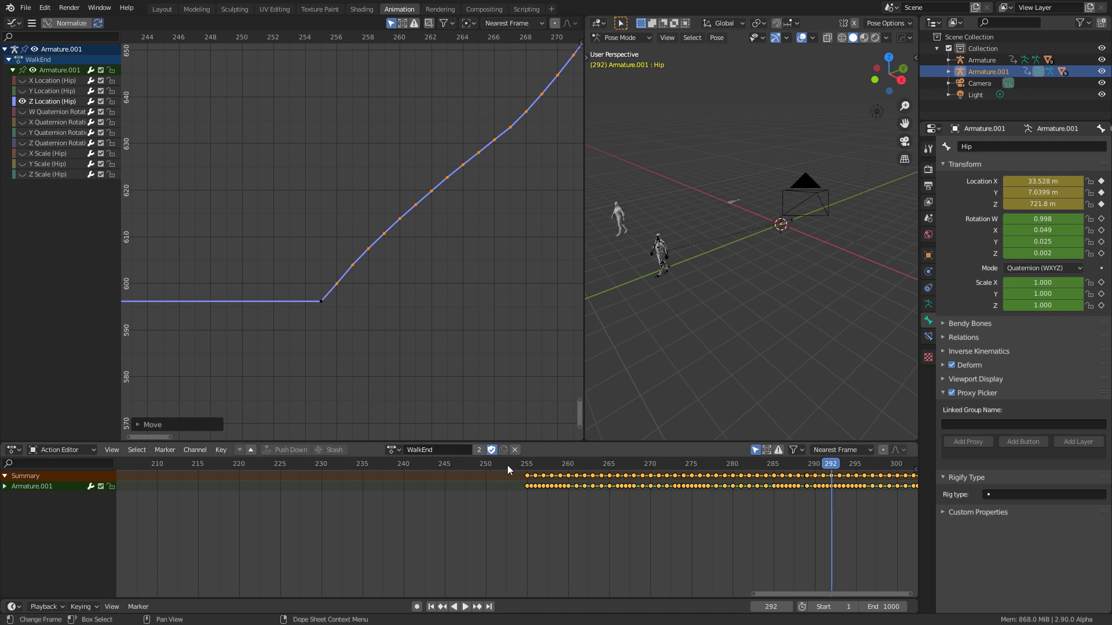
left_click_drag(508, 469, 837, 471)
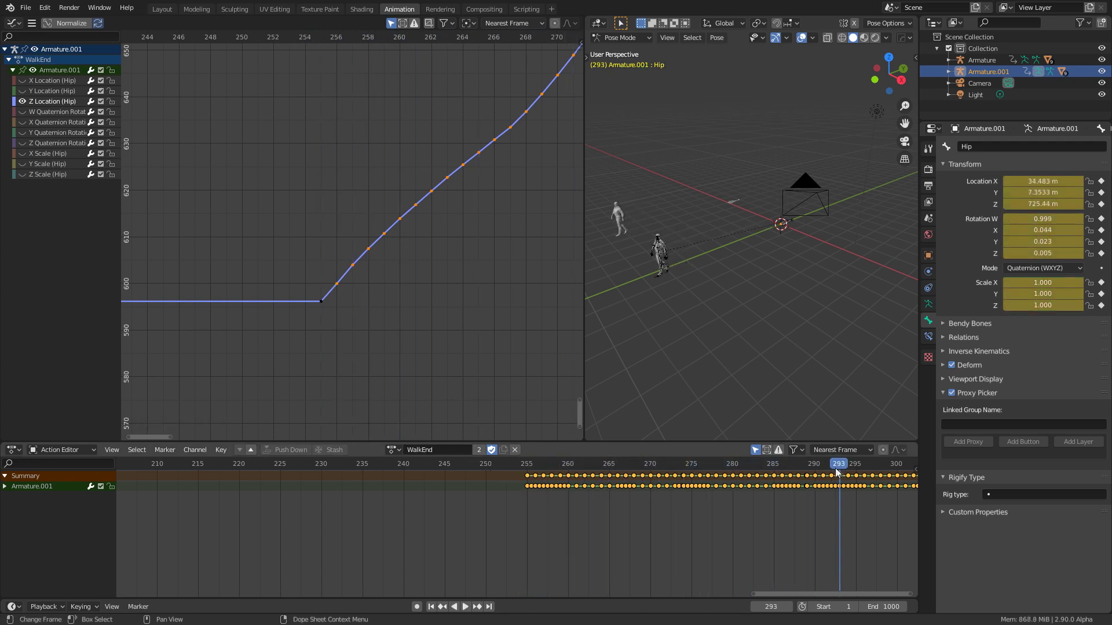
left_click(13, 22)
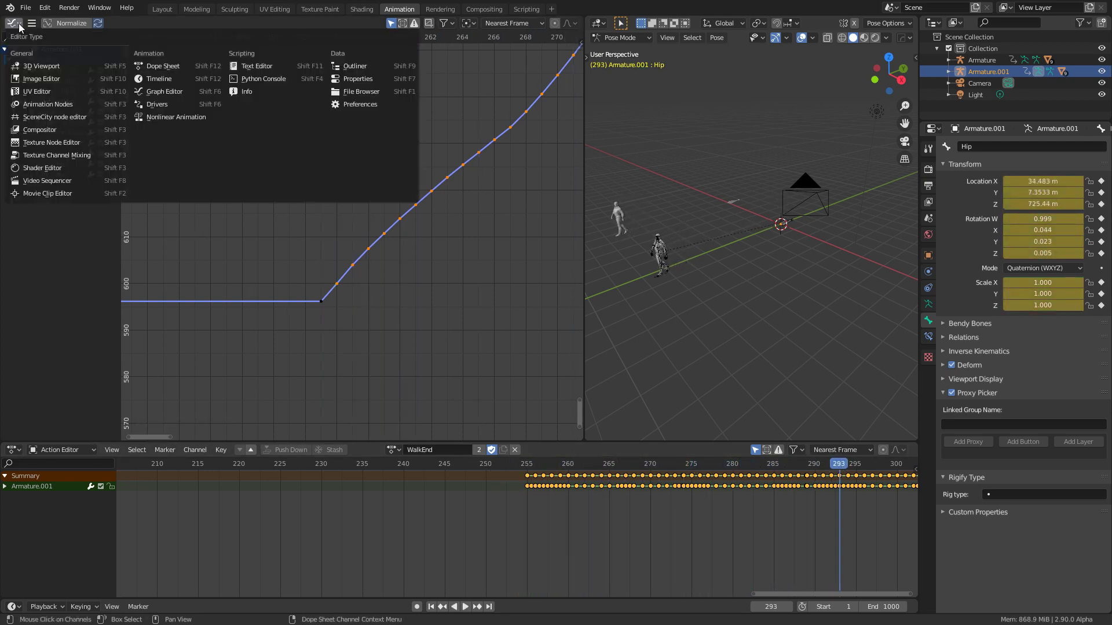
Return to the Nonlinear Animation editor, leave tweak mode, and scrub the walk to frame 277
left_click(164, 119)
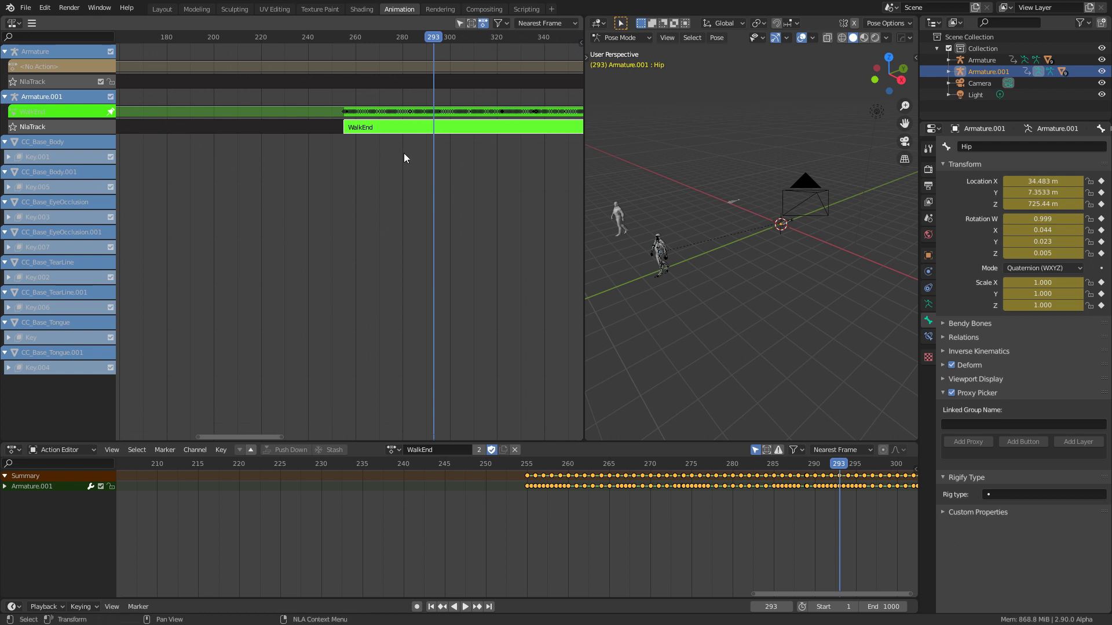
key("Tab")
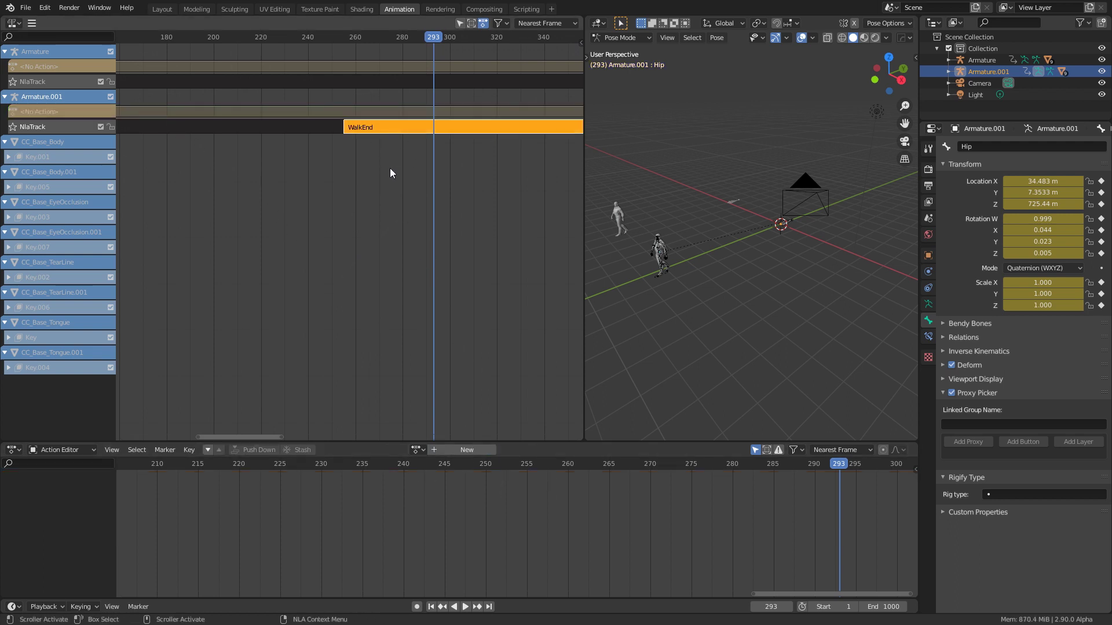
scroll(383, 107, "down", 2)
left_click_drag(325, 37, 333, 44)
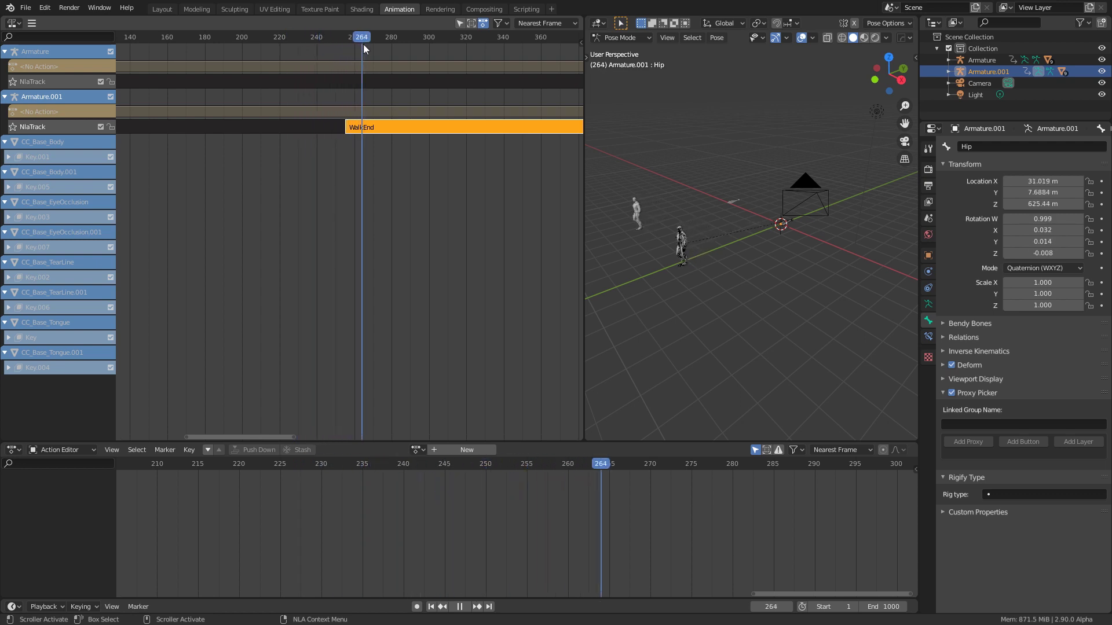
left_click_drag(333, 39, 411, 53)
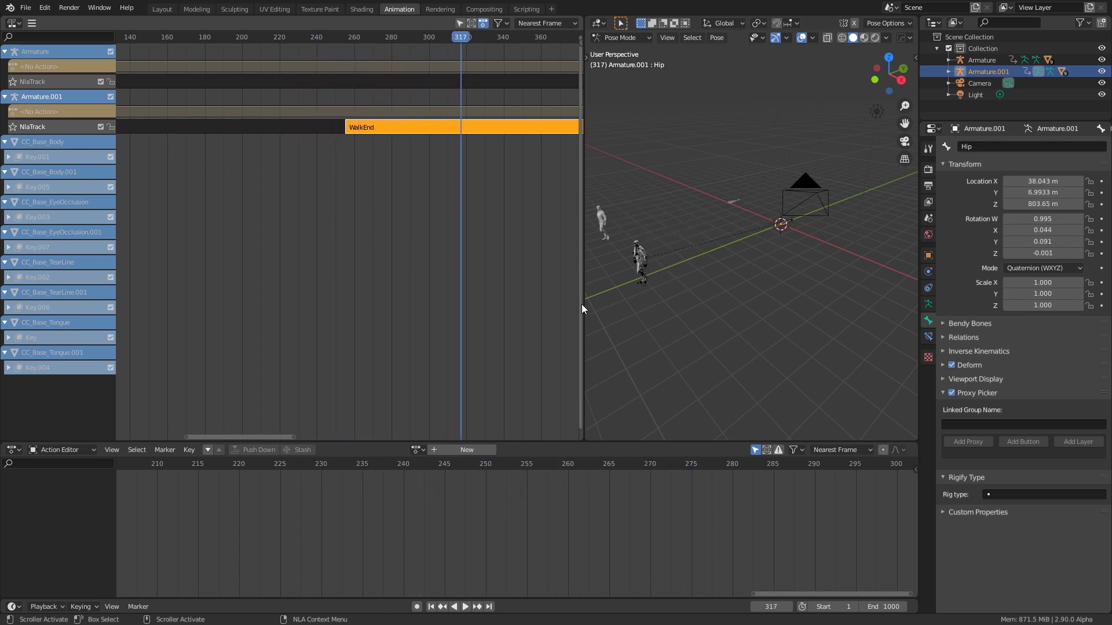
left_click(386, 41)
key("space")
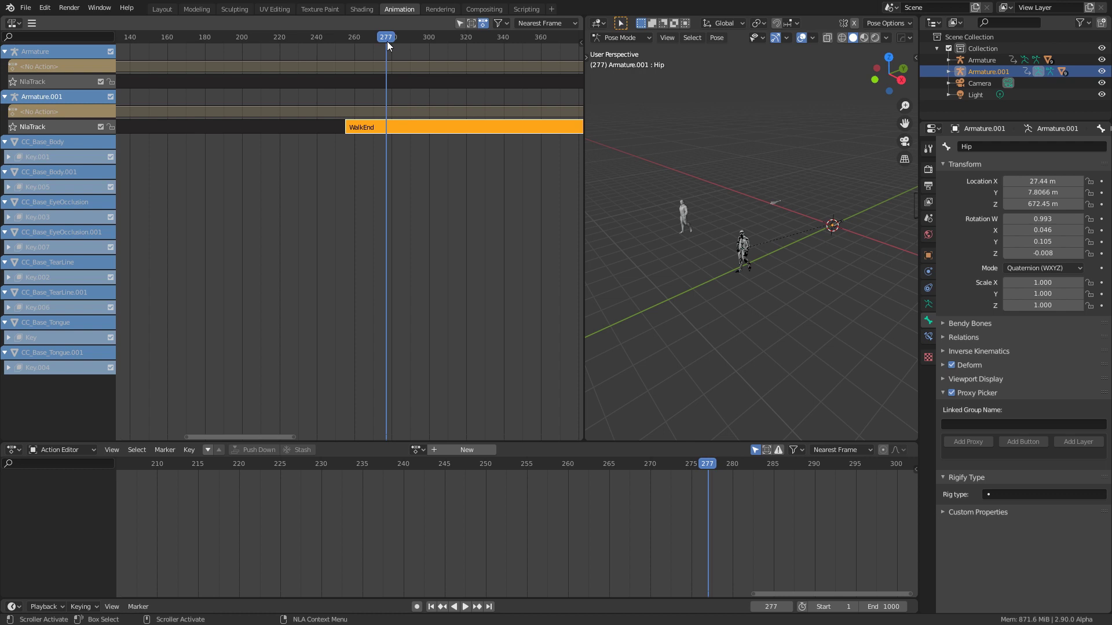